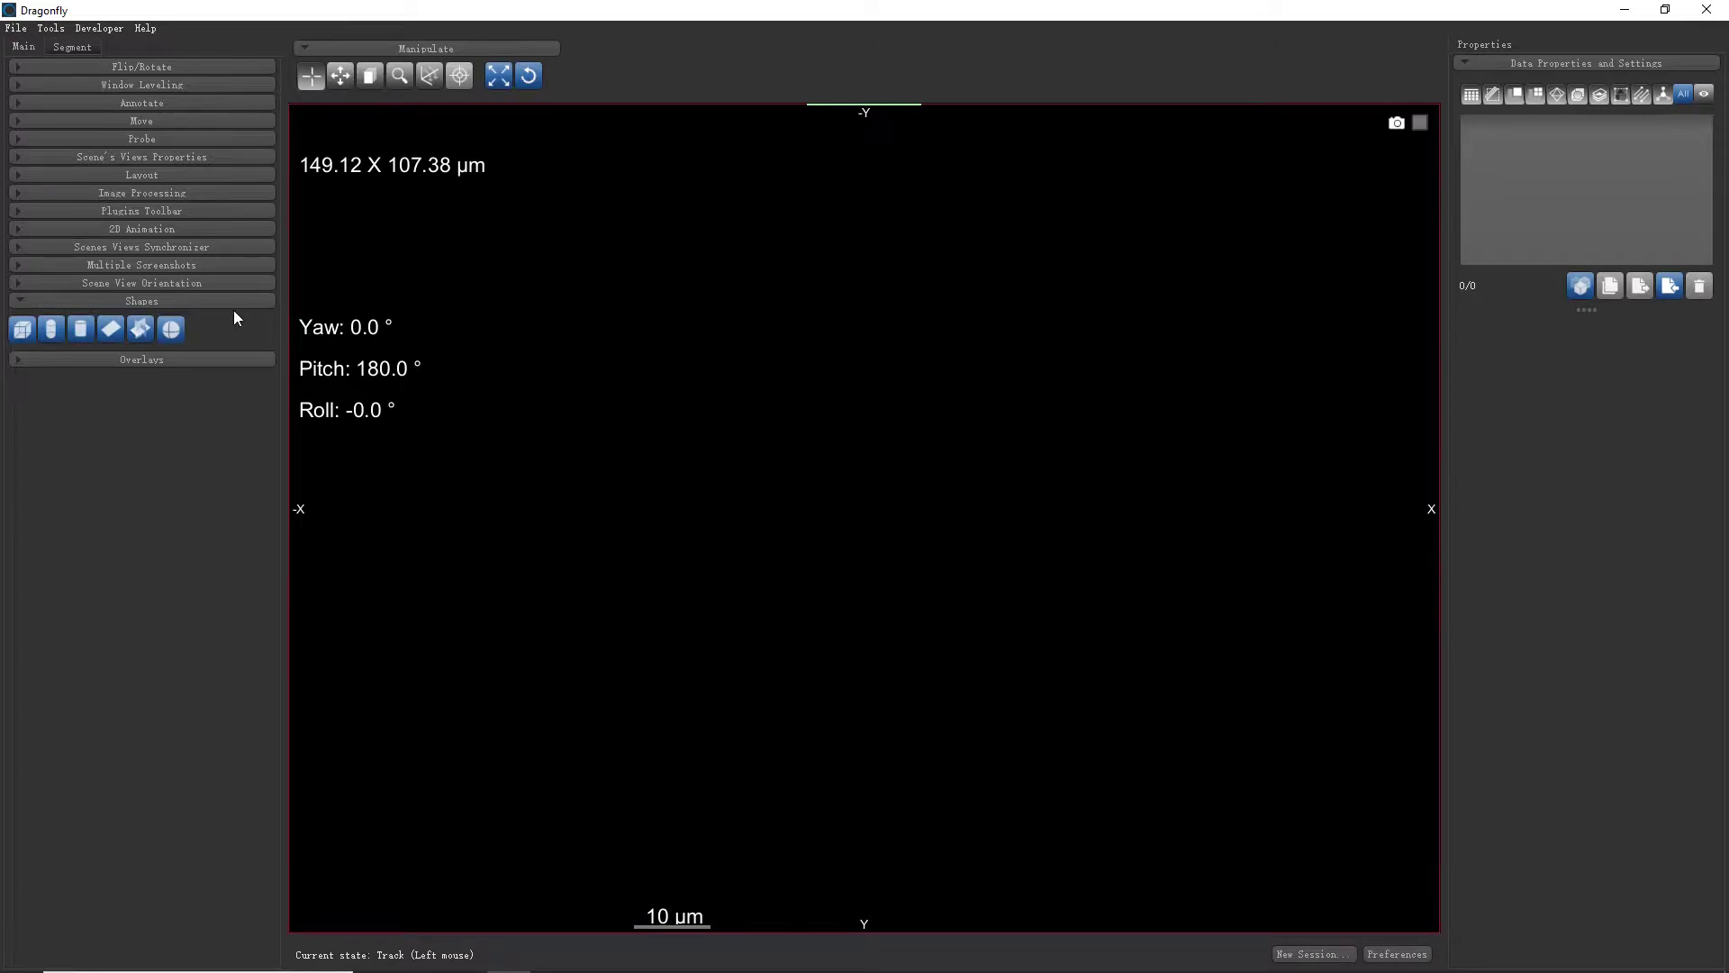
# Open the Tools menu while the session is still empty
pyautogui.click(50, 28)
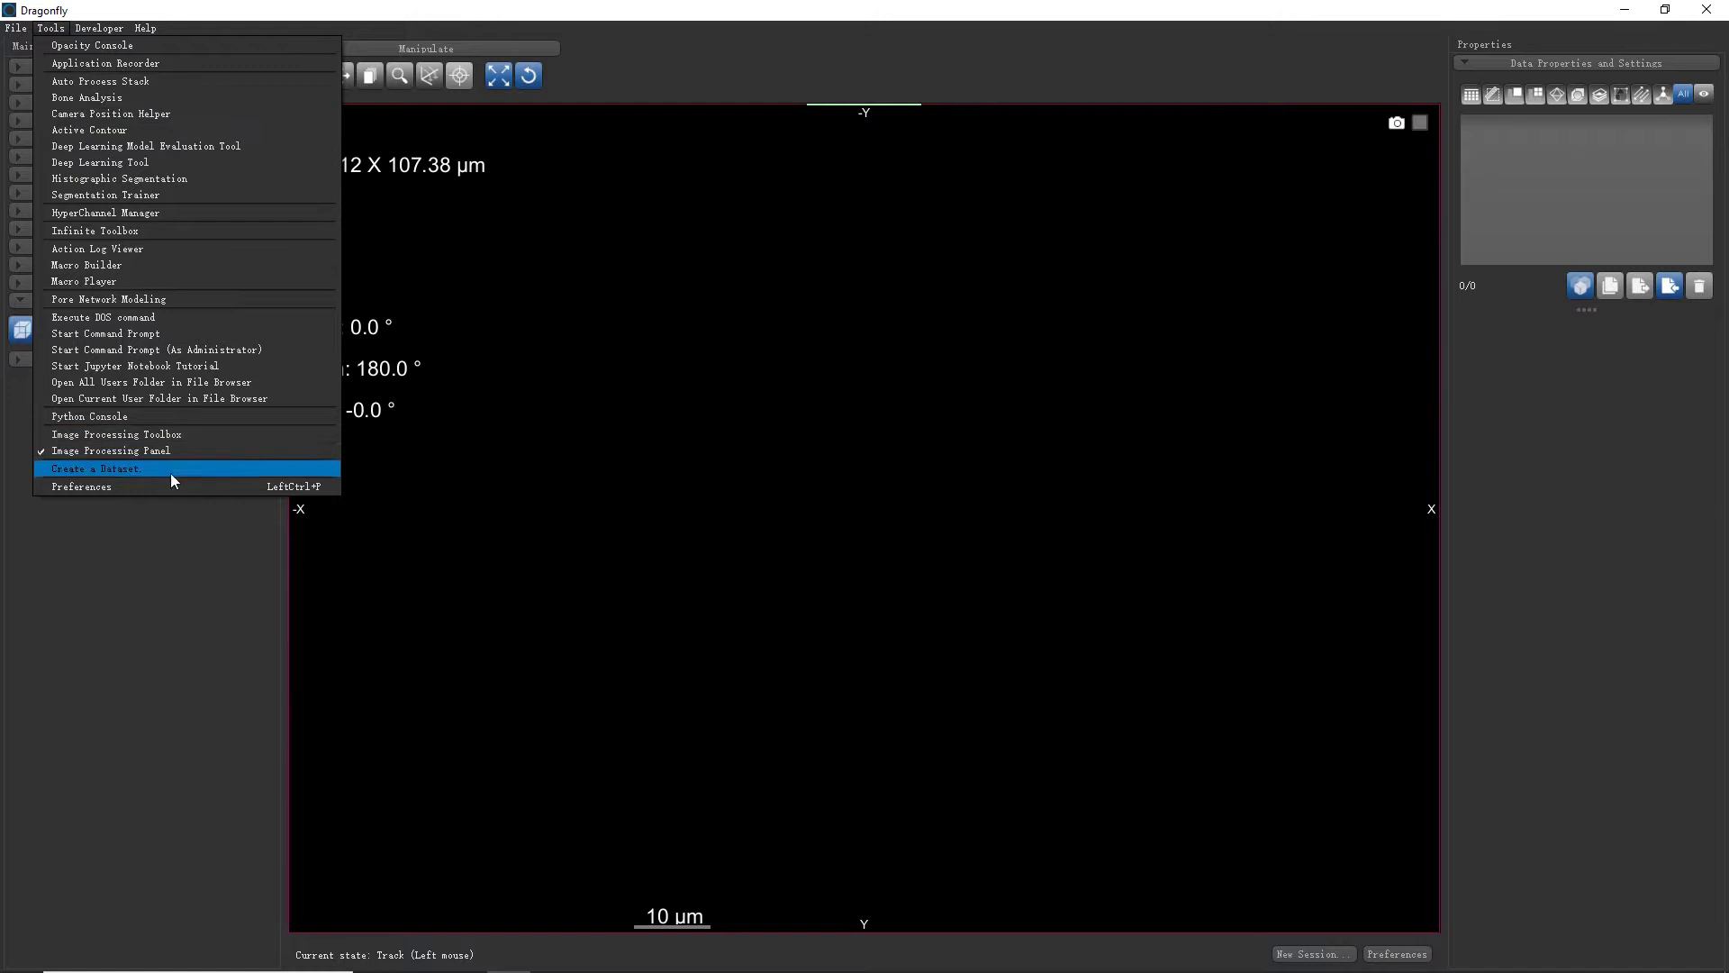
# Create a 100×100×100 dataset with noise added, named Created Dataset, and zoom out to view it
pyautogui.click(109, 469)
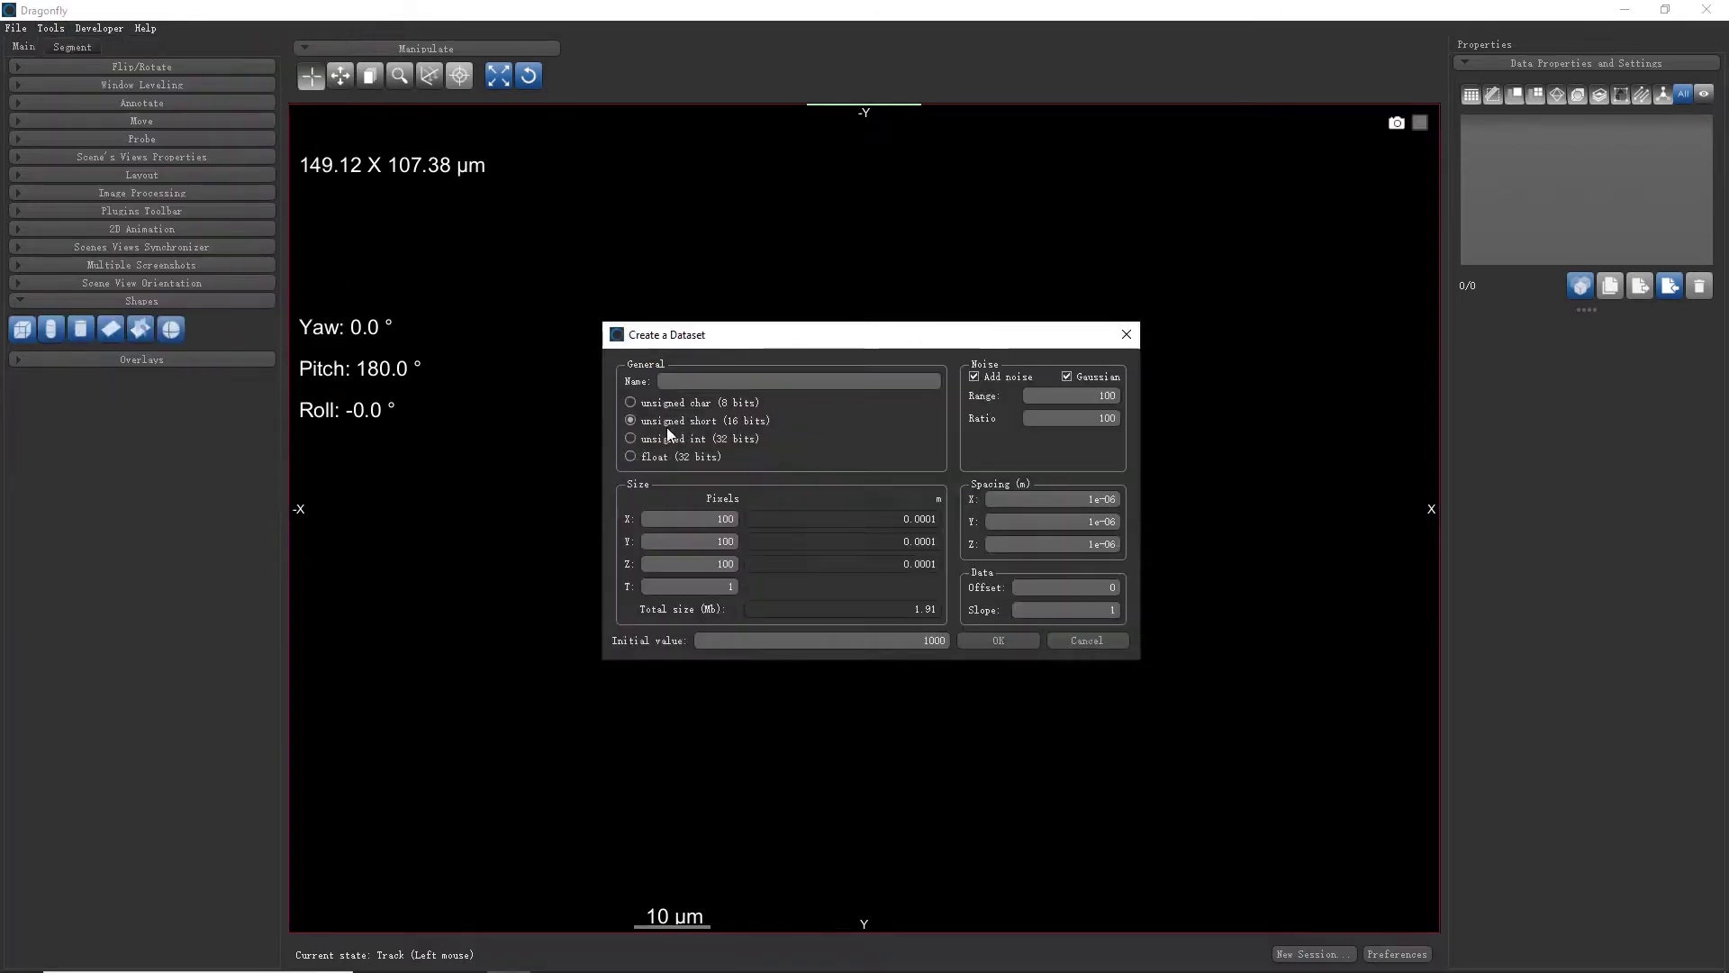
pyautogui.click(1016, 645)
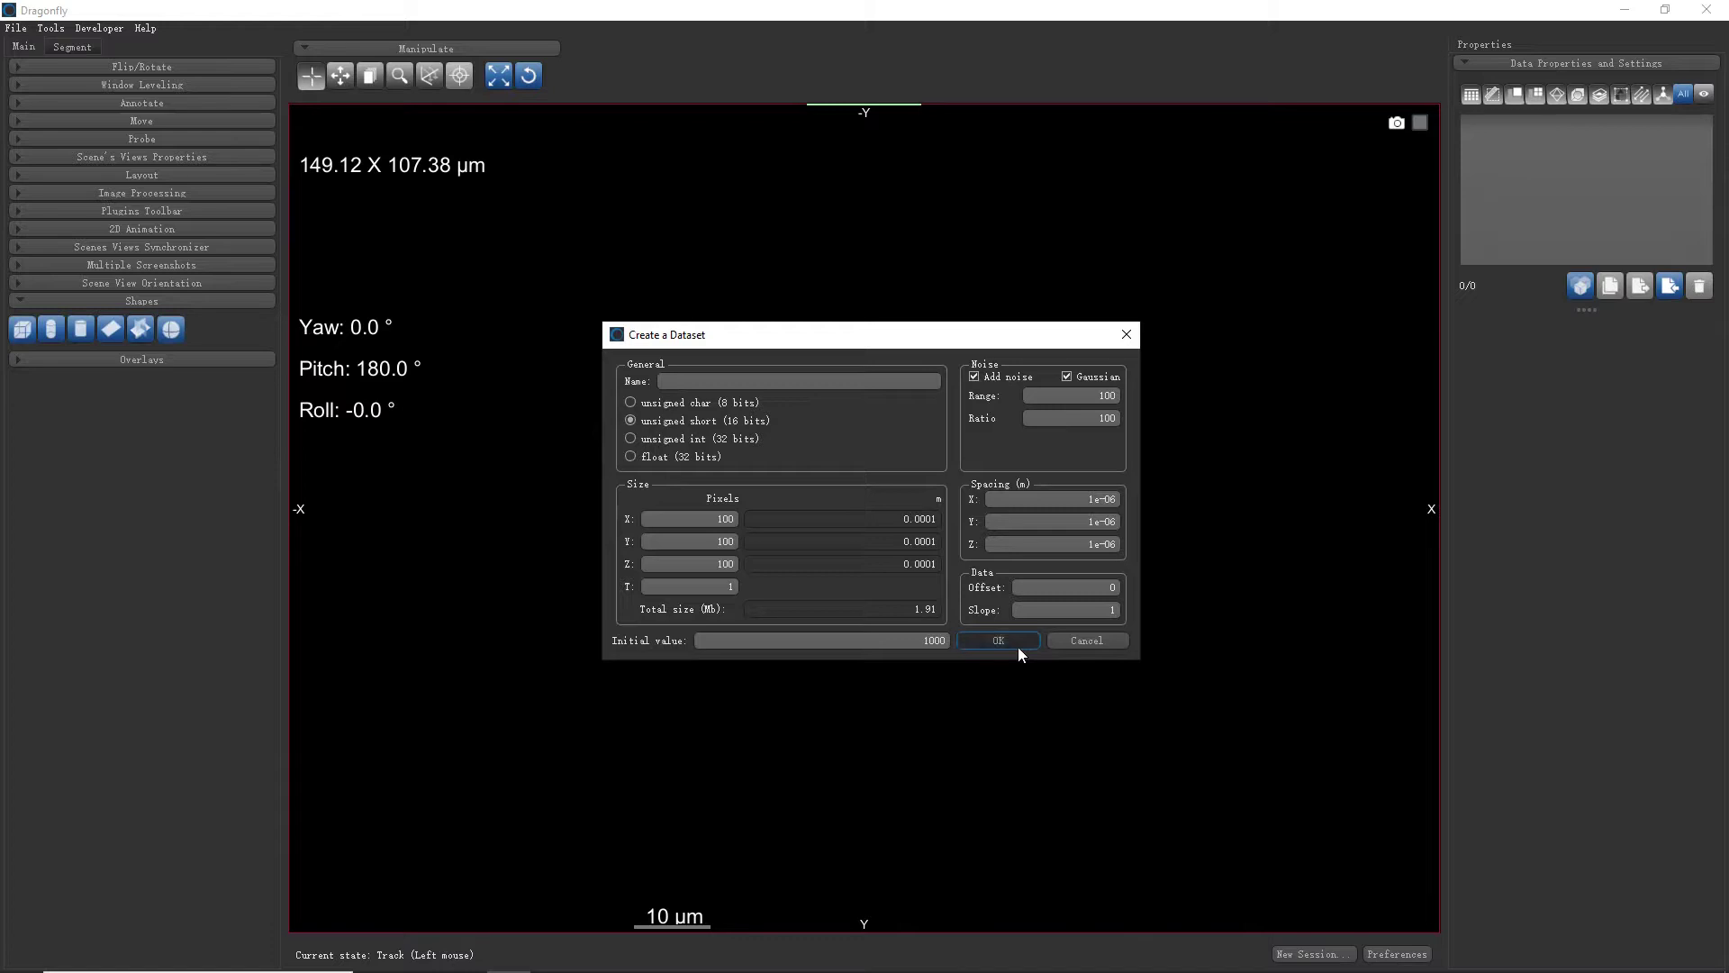
pyautogui.scroll(-2, 1050, 607)
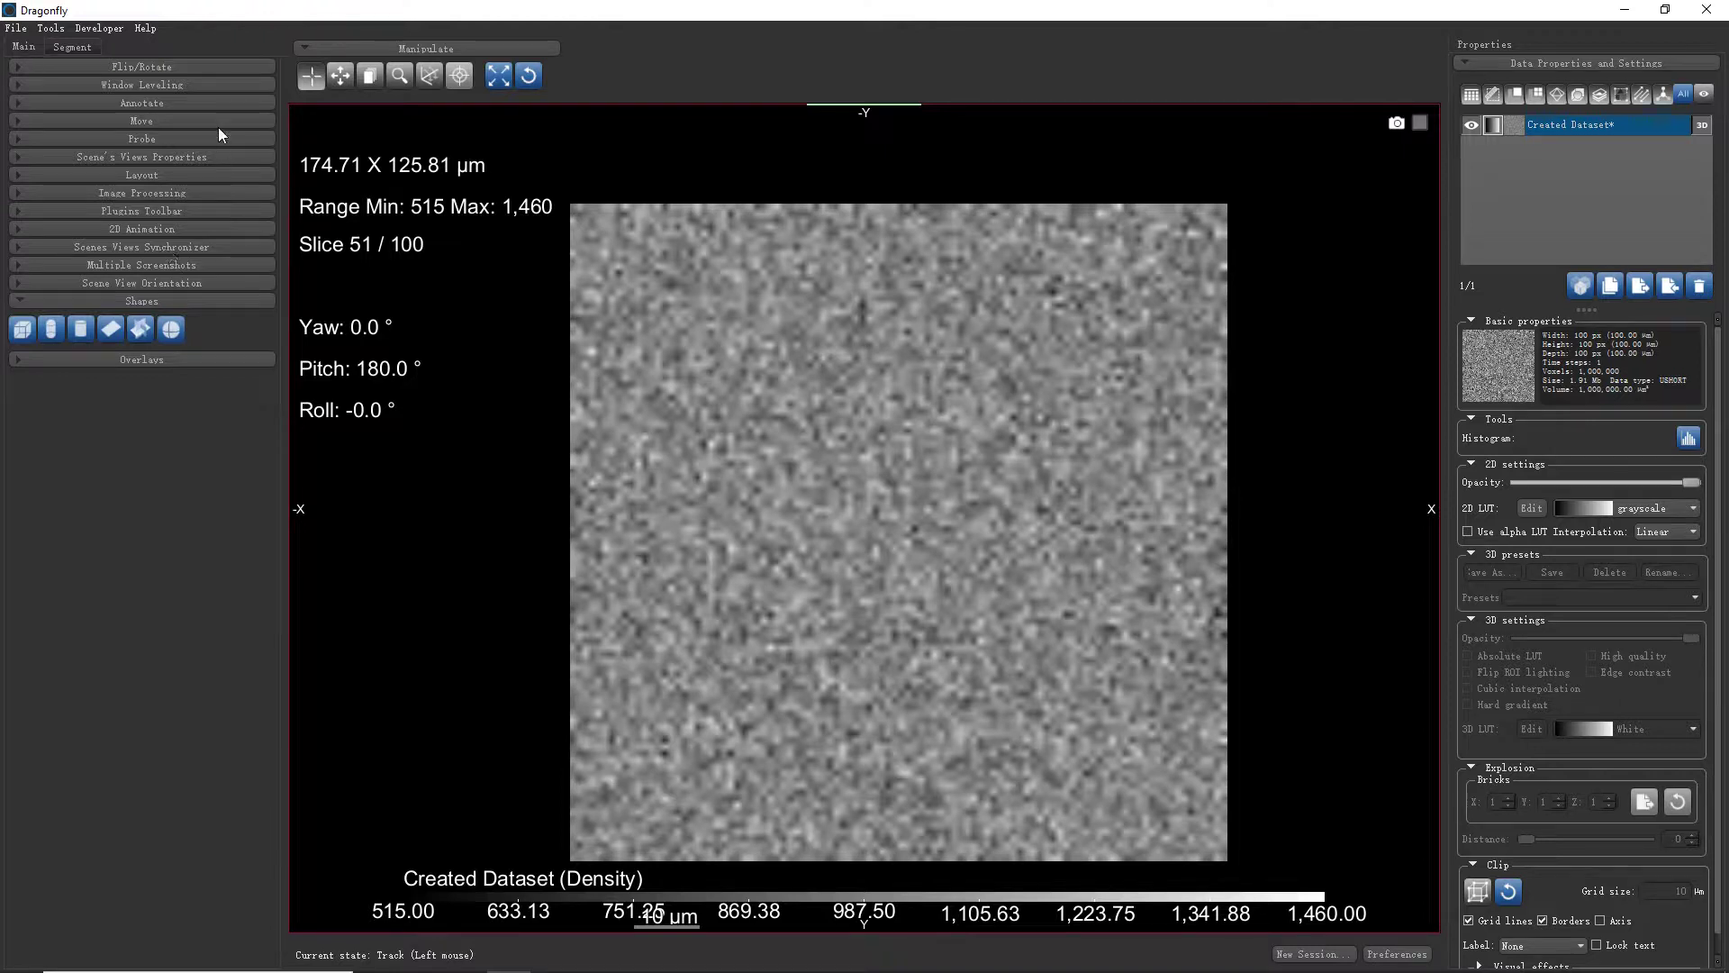
# Switch to the four-view layout, tilt the 3D noise cube and zoom out the slice views
pyautogui.click(214, 172)
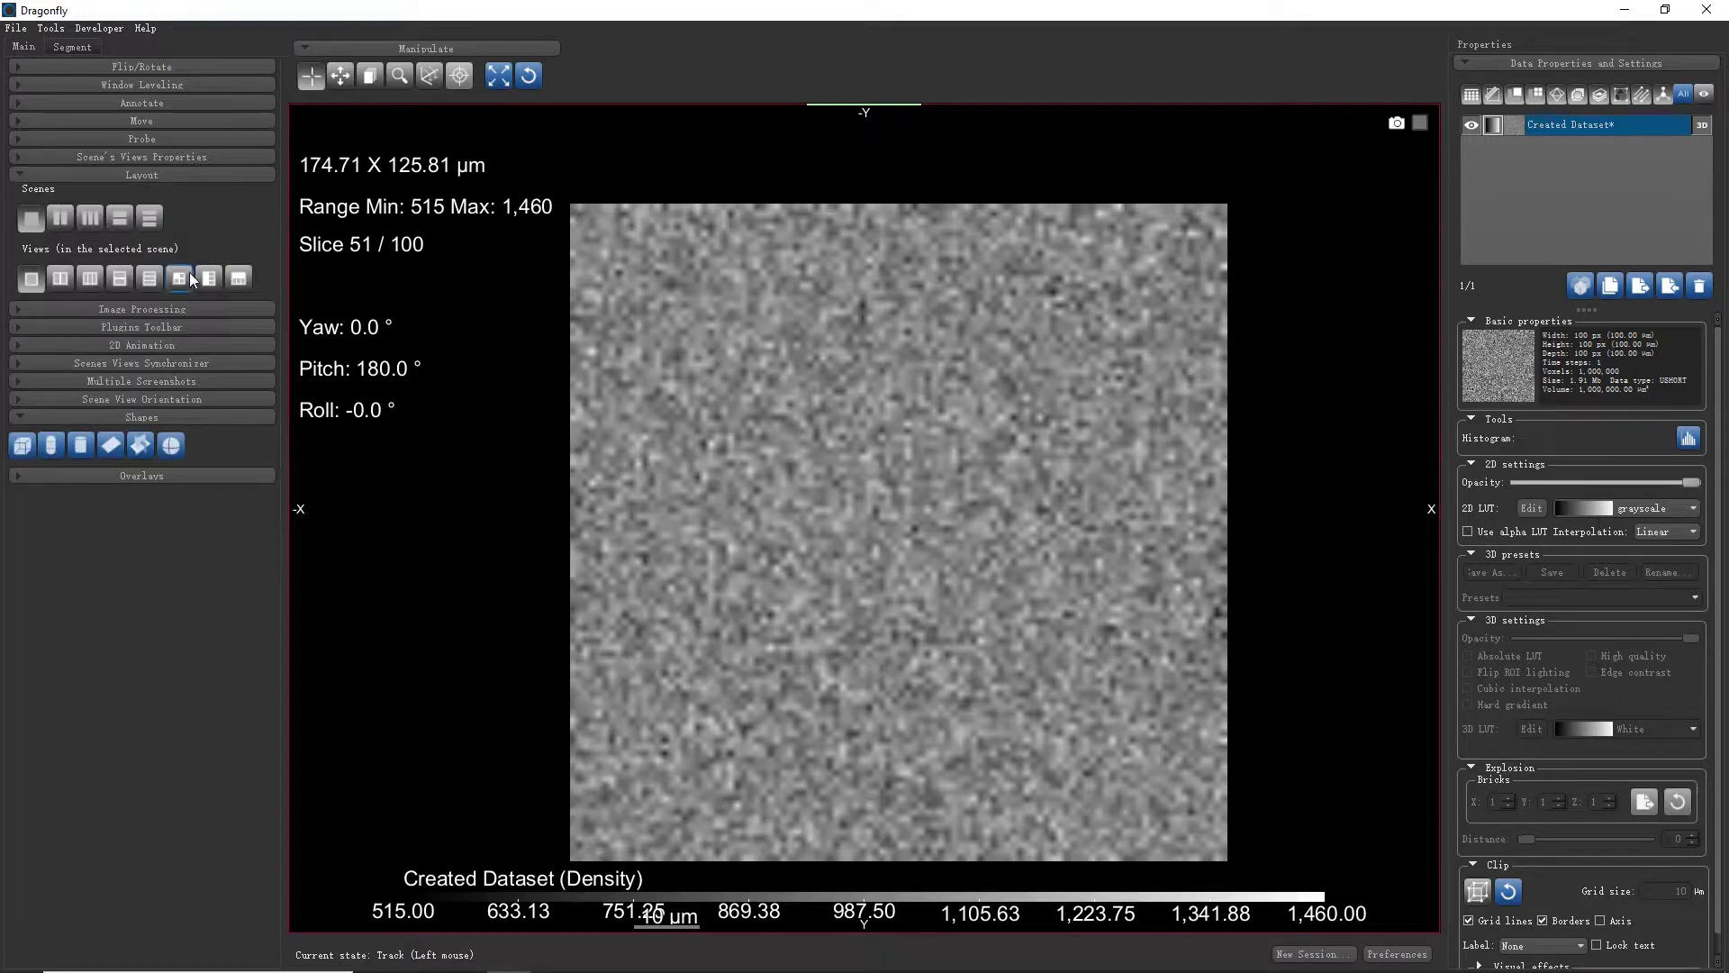
pyautogui.click(181, 278)
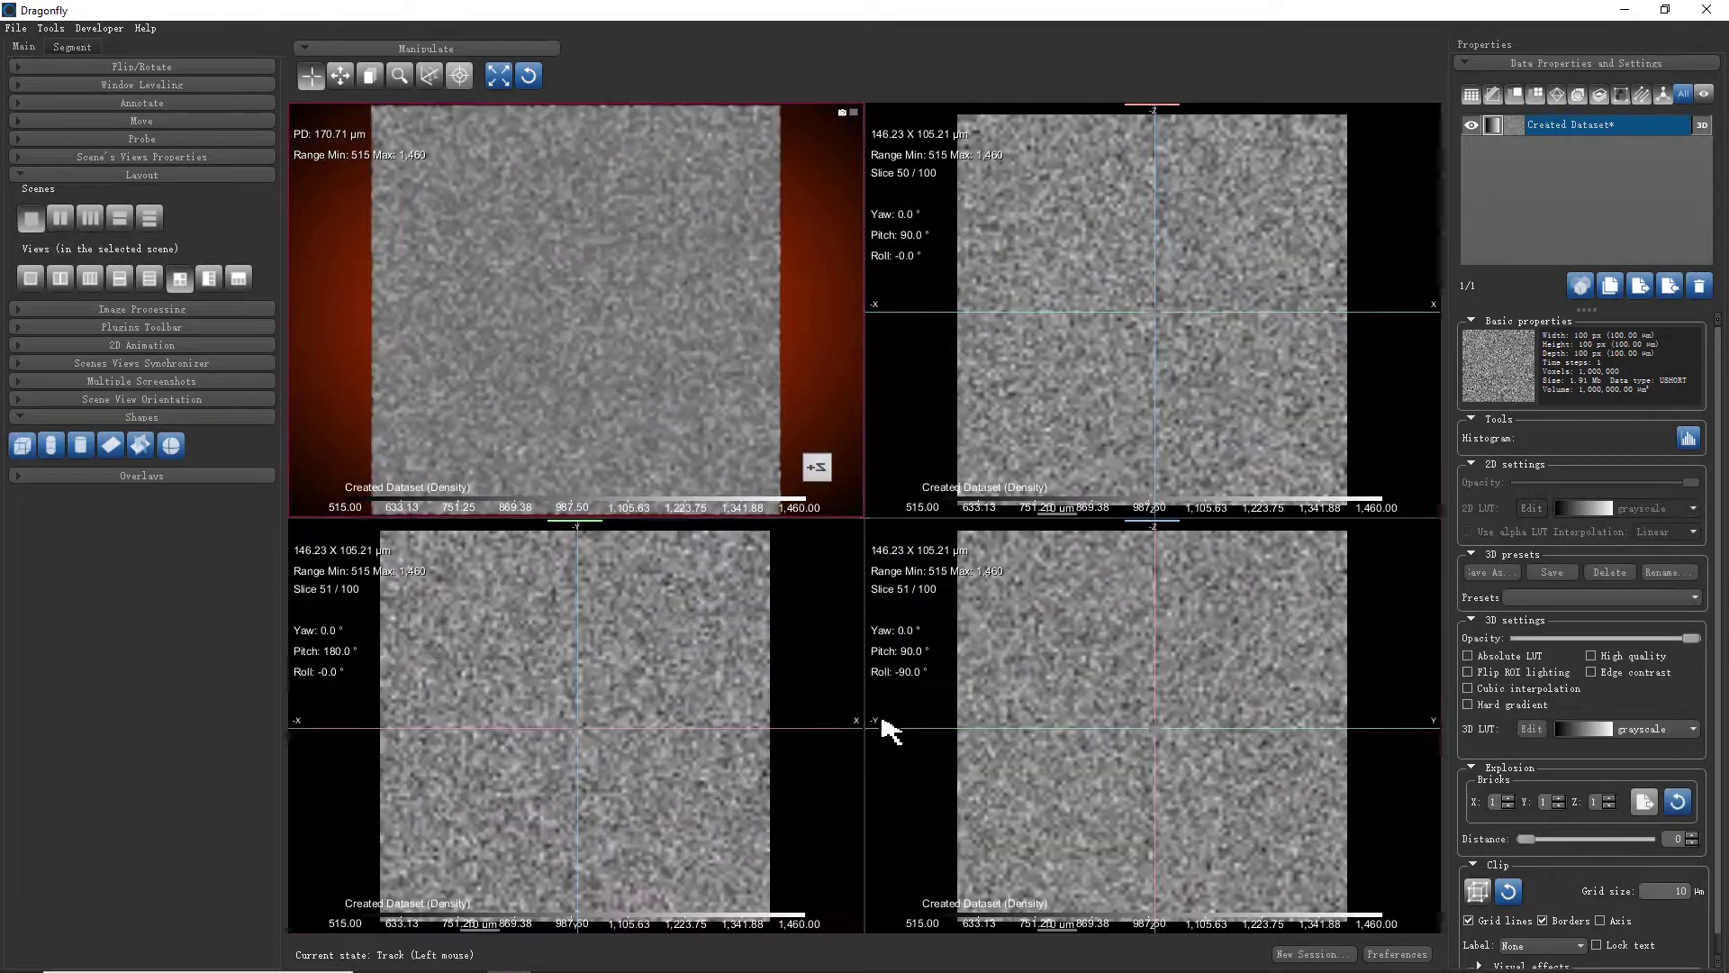
pyautogui.moveTo(770, 248); pyautogui.dragTo(752, 266)
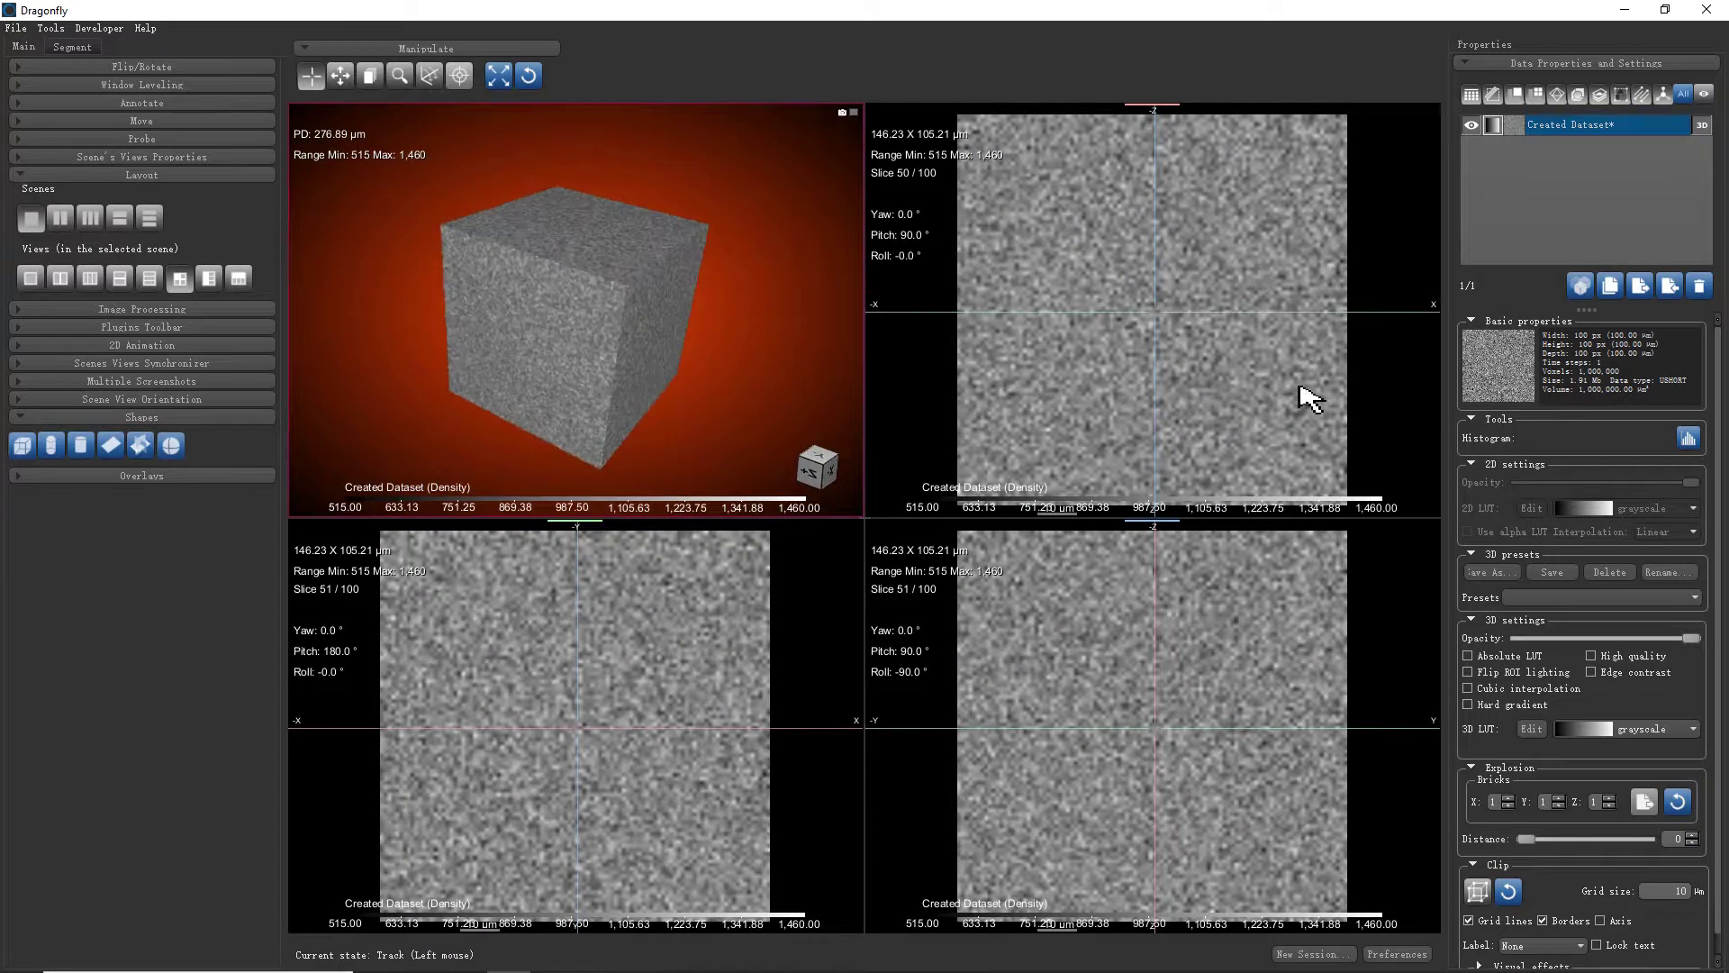
pyautogui.scroll(-1, 1278, 657)
pyautogui.scroll(-1, 720, 658)
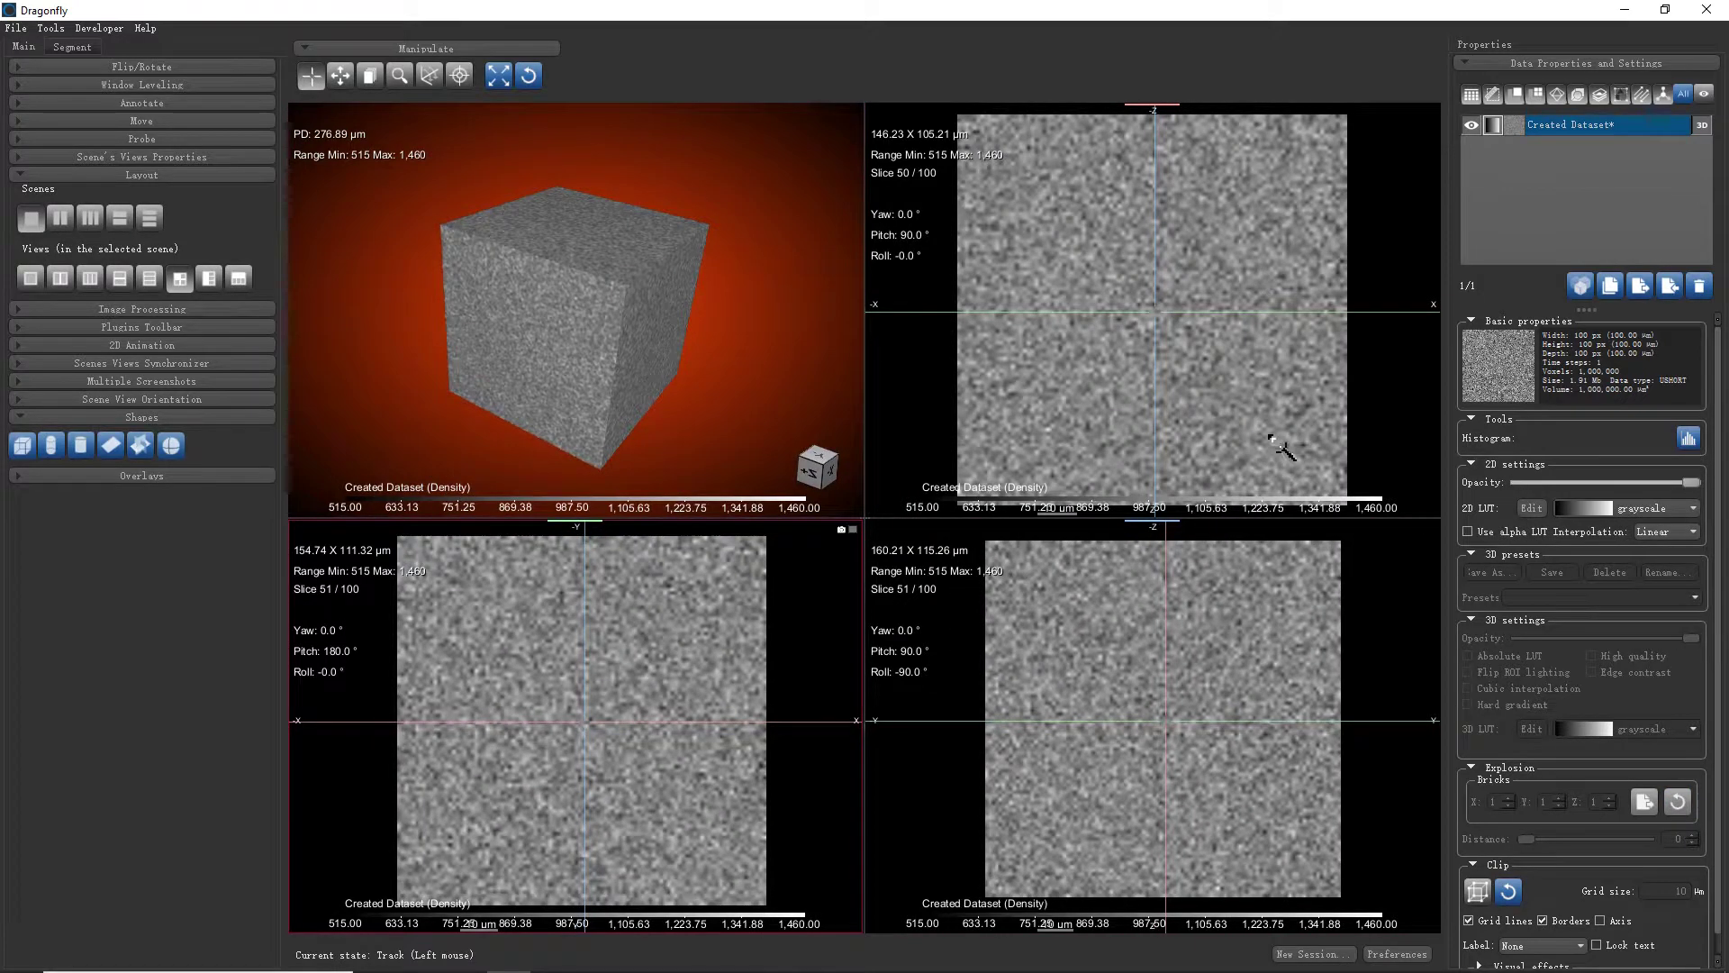
pyautogui.scroll(-1, 1270, 441)
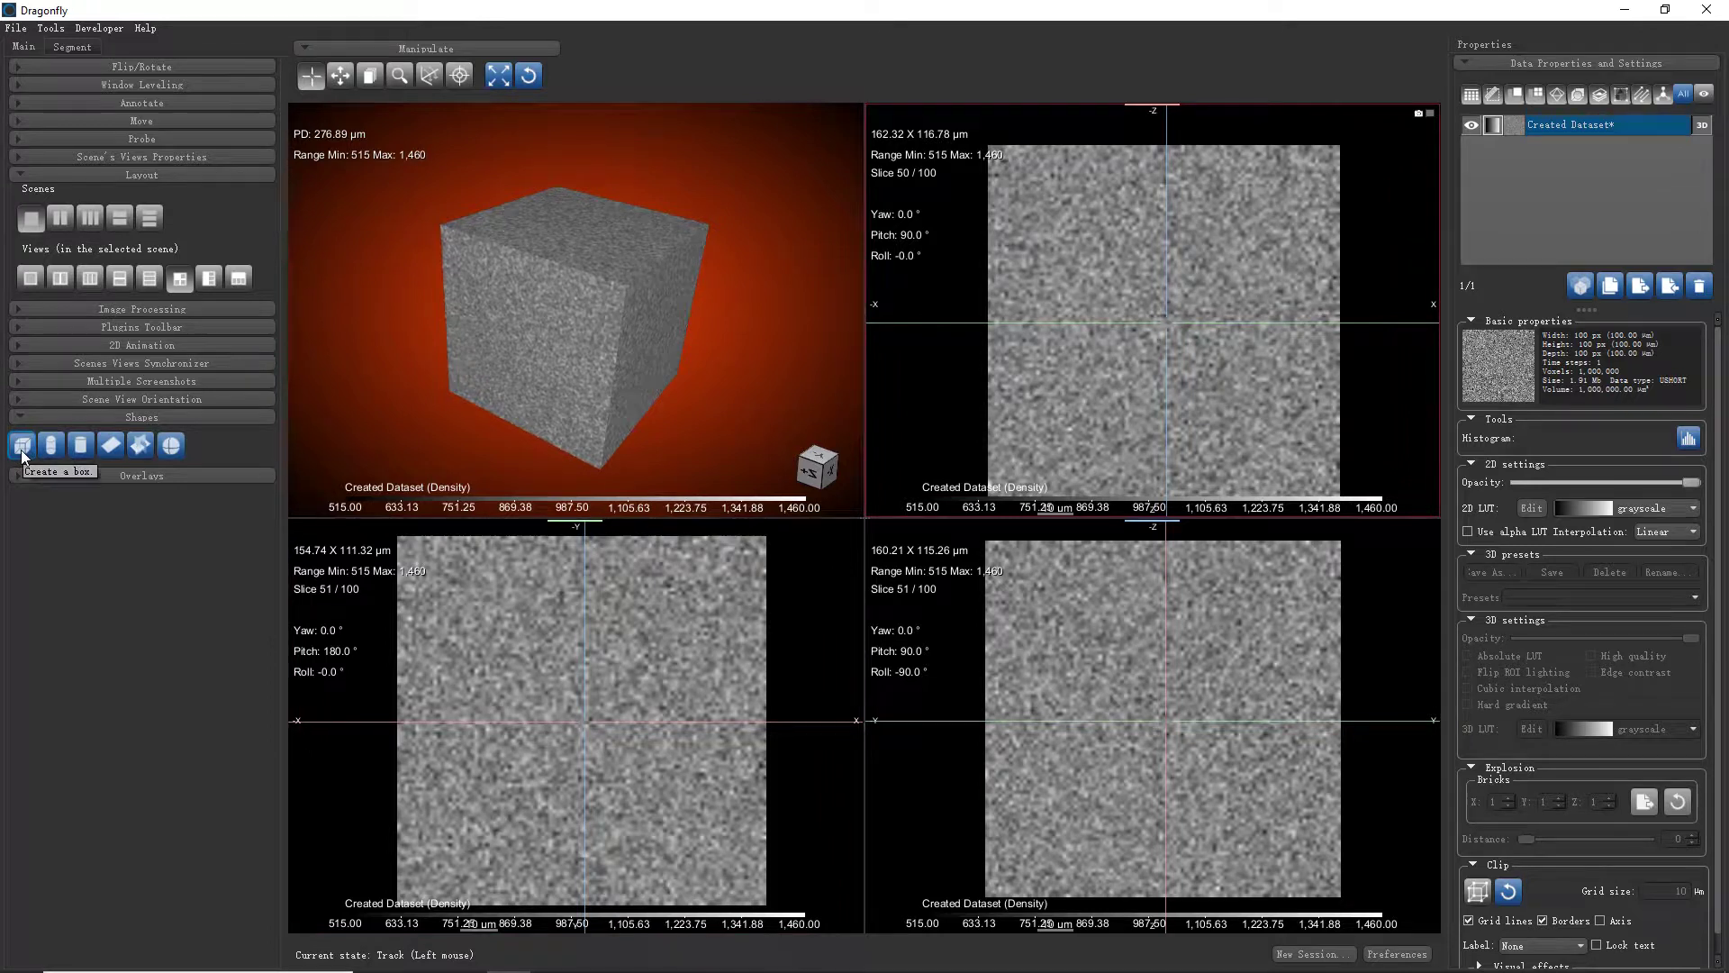
# Add a box shape, Box4, and make it visible in all views
pyautogui.click(22, 448)
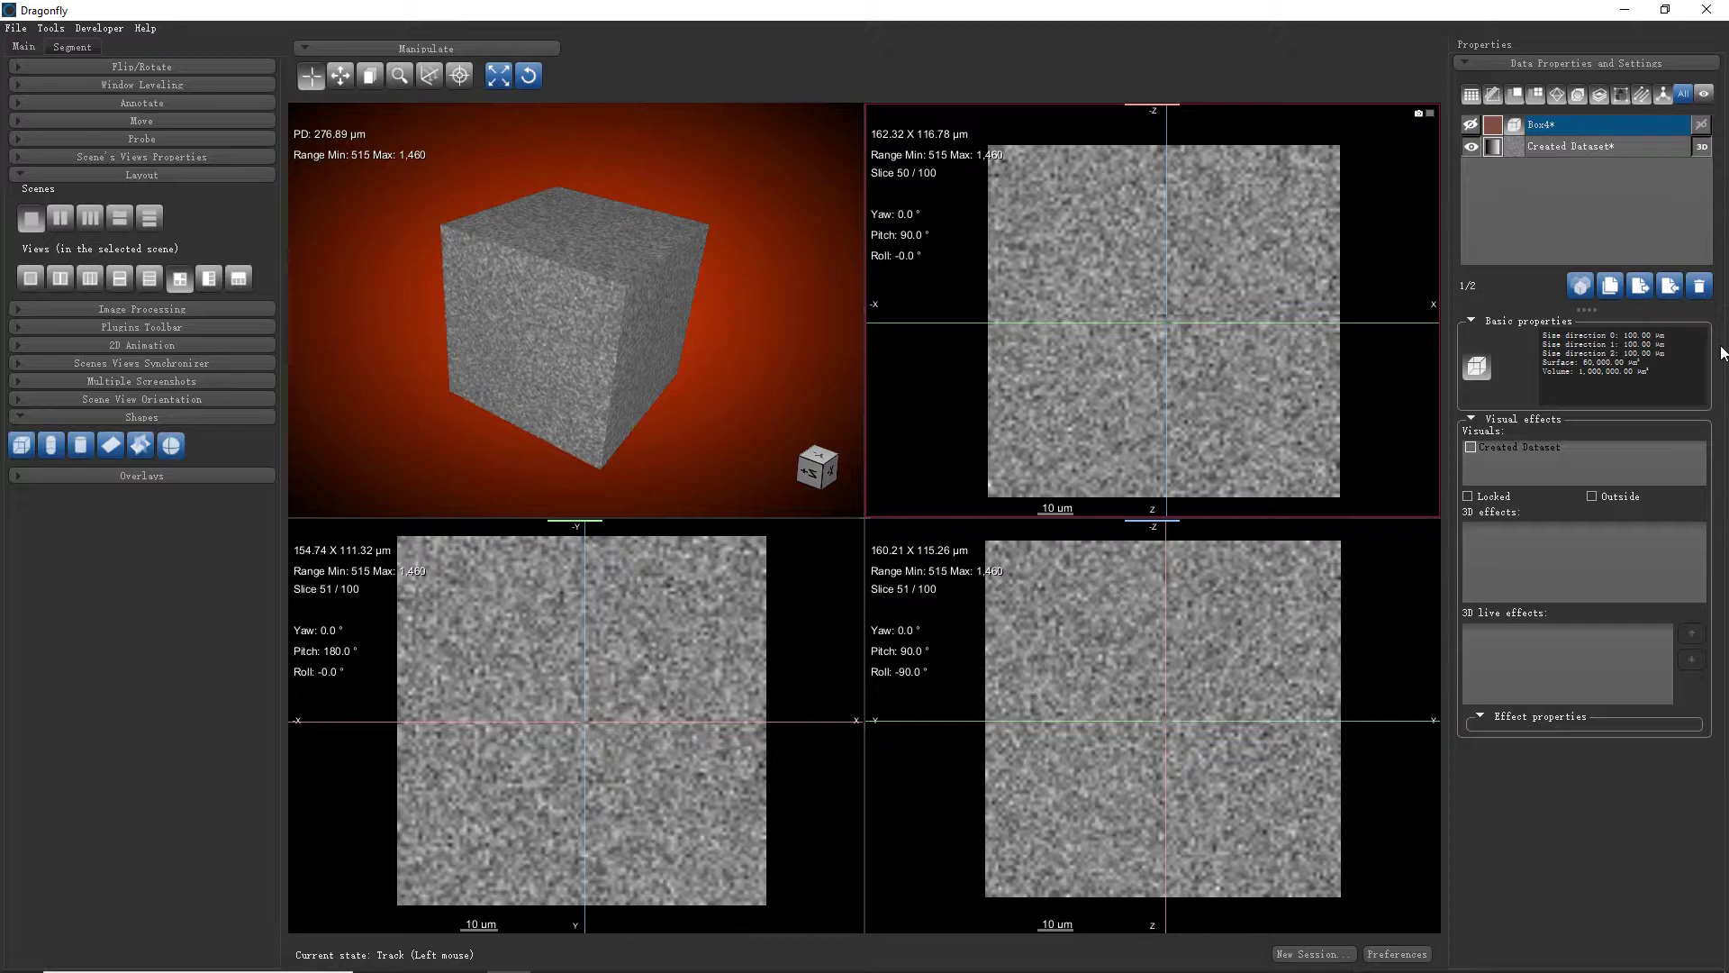
pyautogui.keyDown('ctrl'); pyautogui.click(1610, 150); pyautogui.keyUp('ctrl')
pyautogui.click(1582, 132)
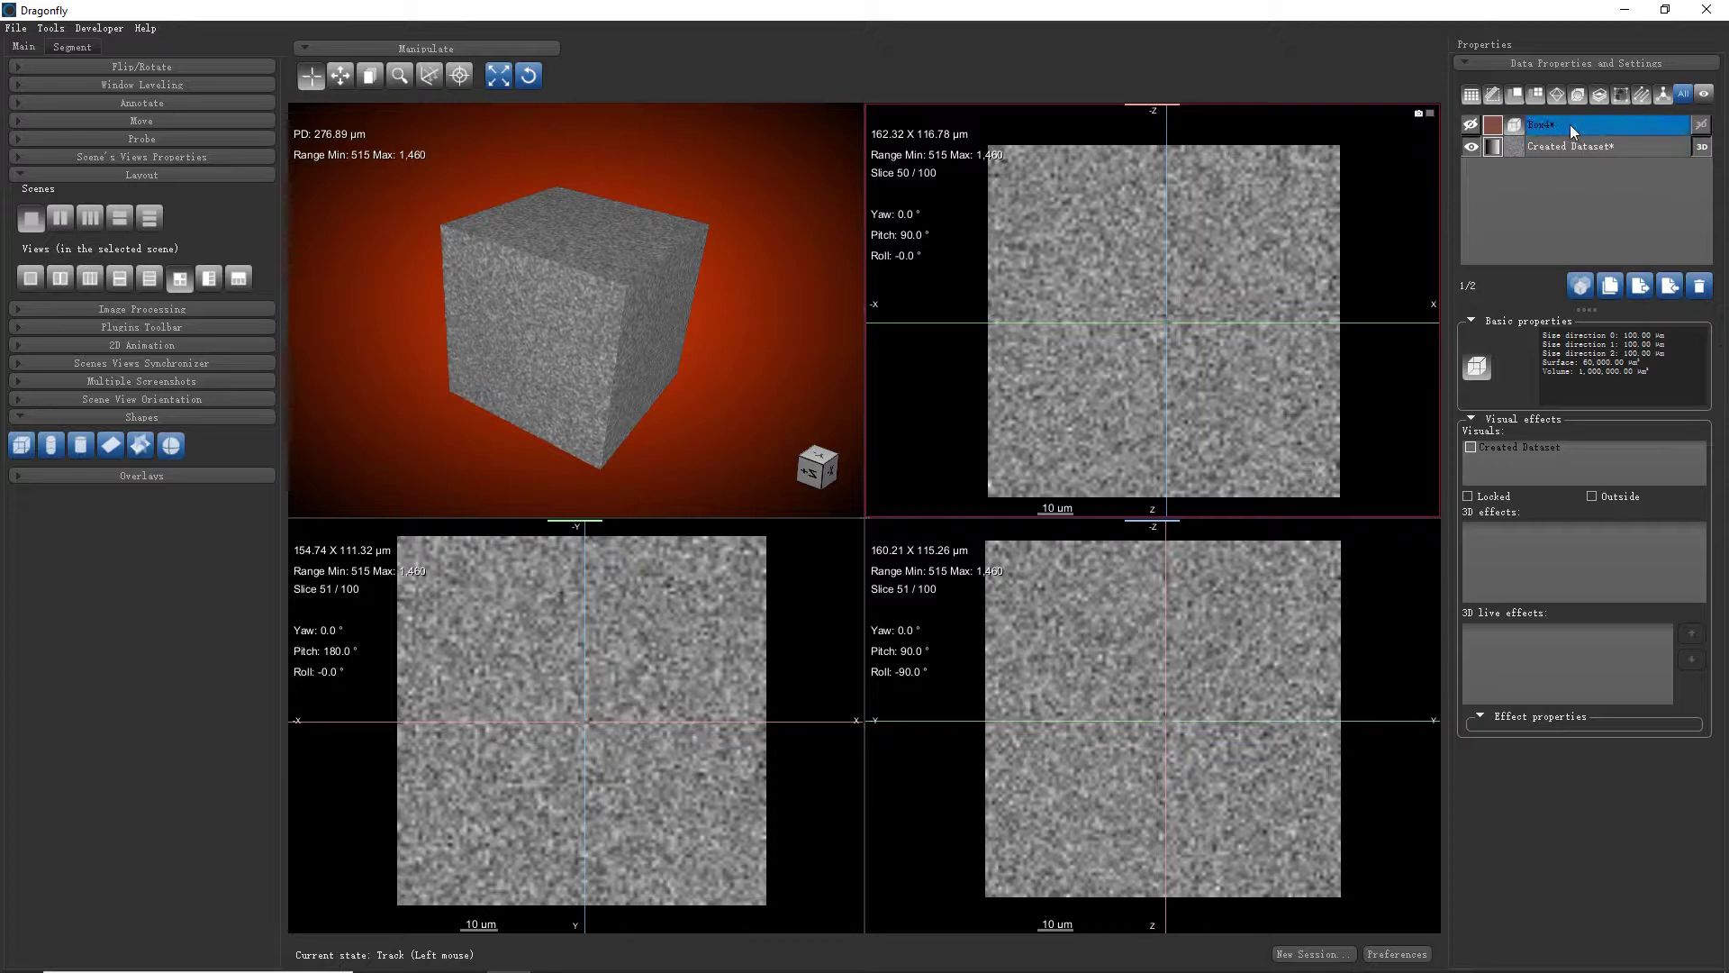
pyautogui.click(1502, 126)
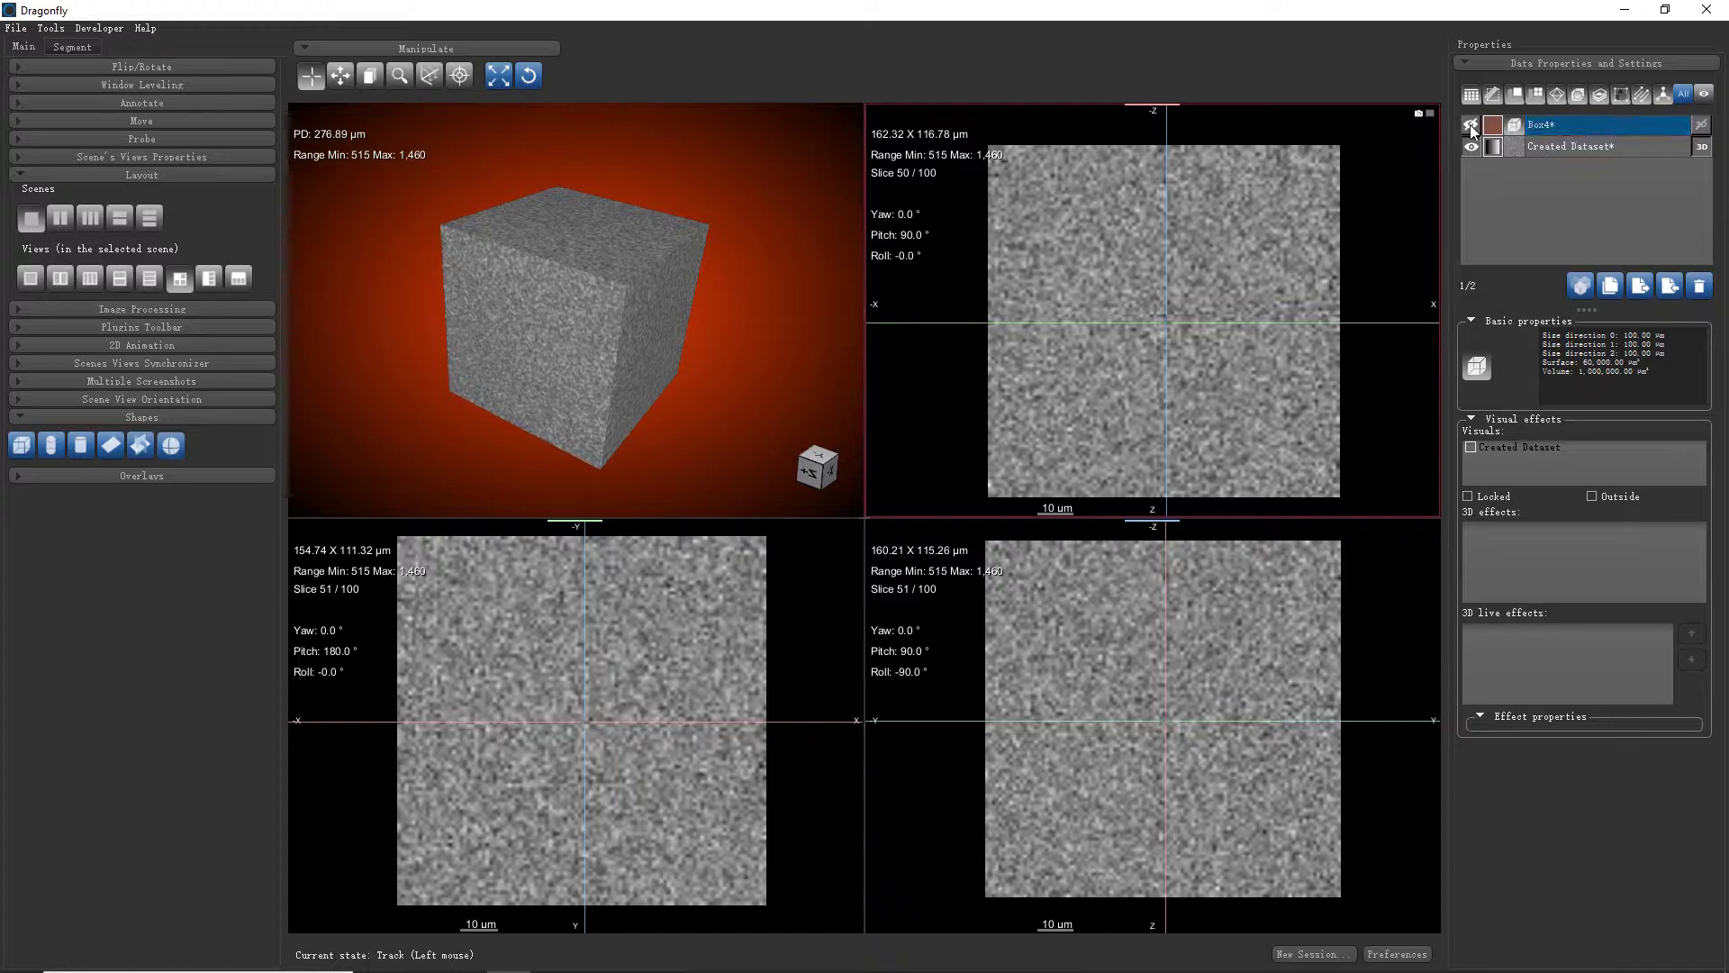
pyautogui.click(1471, 126)
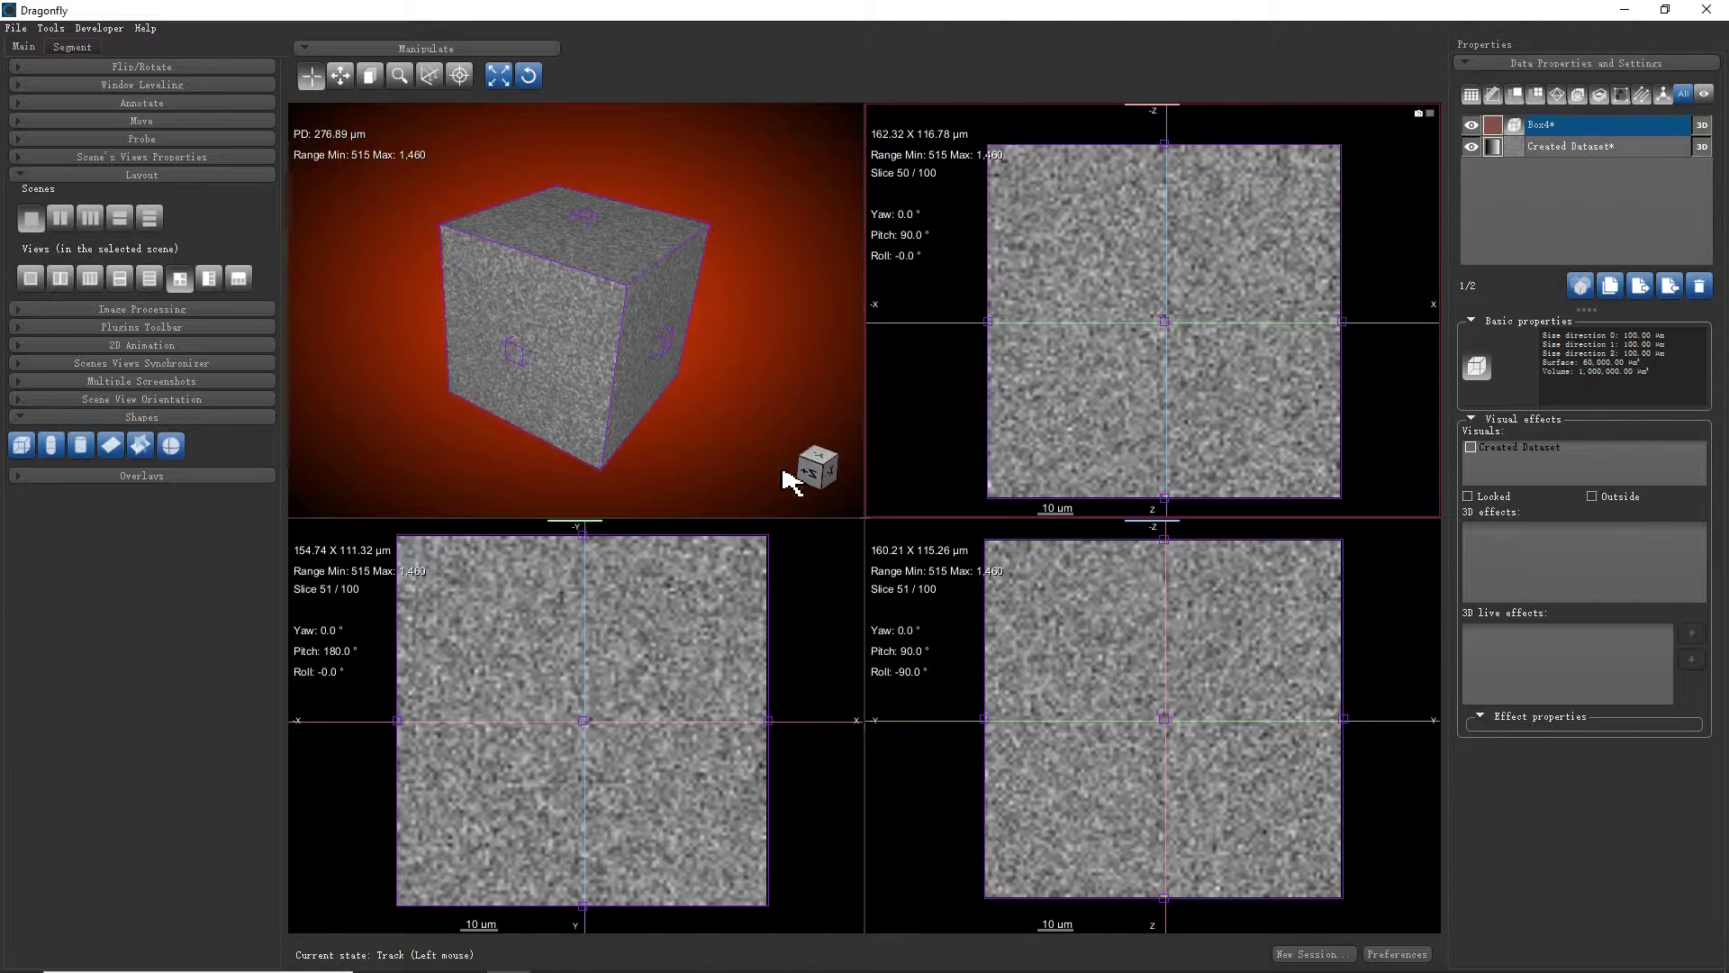
# Shrink Box4 to about 62 µm wide so it covers one corner of the volume
pyautogui.moveTo(767, 716); pyautogui.dragTo(640, 705)
pyautogui.moveTo(741, 360); pyautogui.dragTo(568, 268)
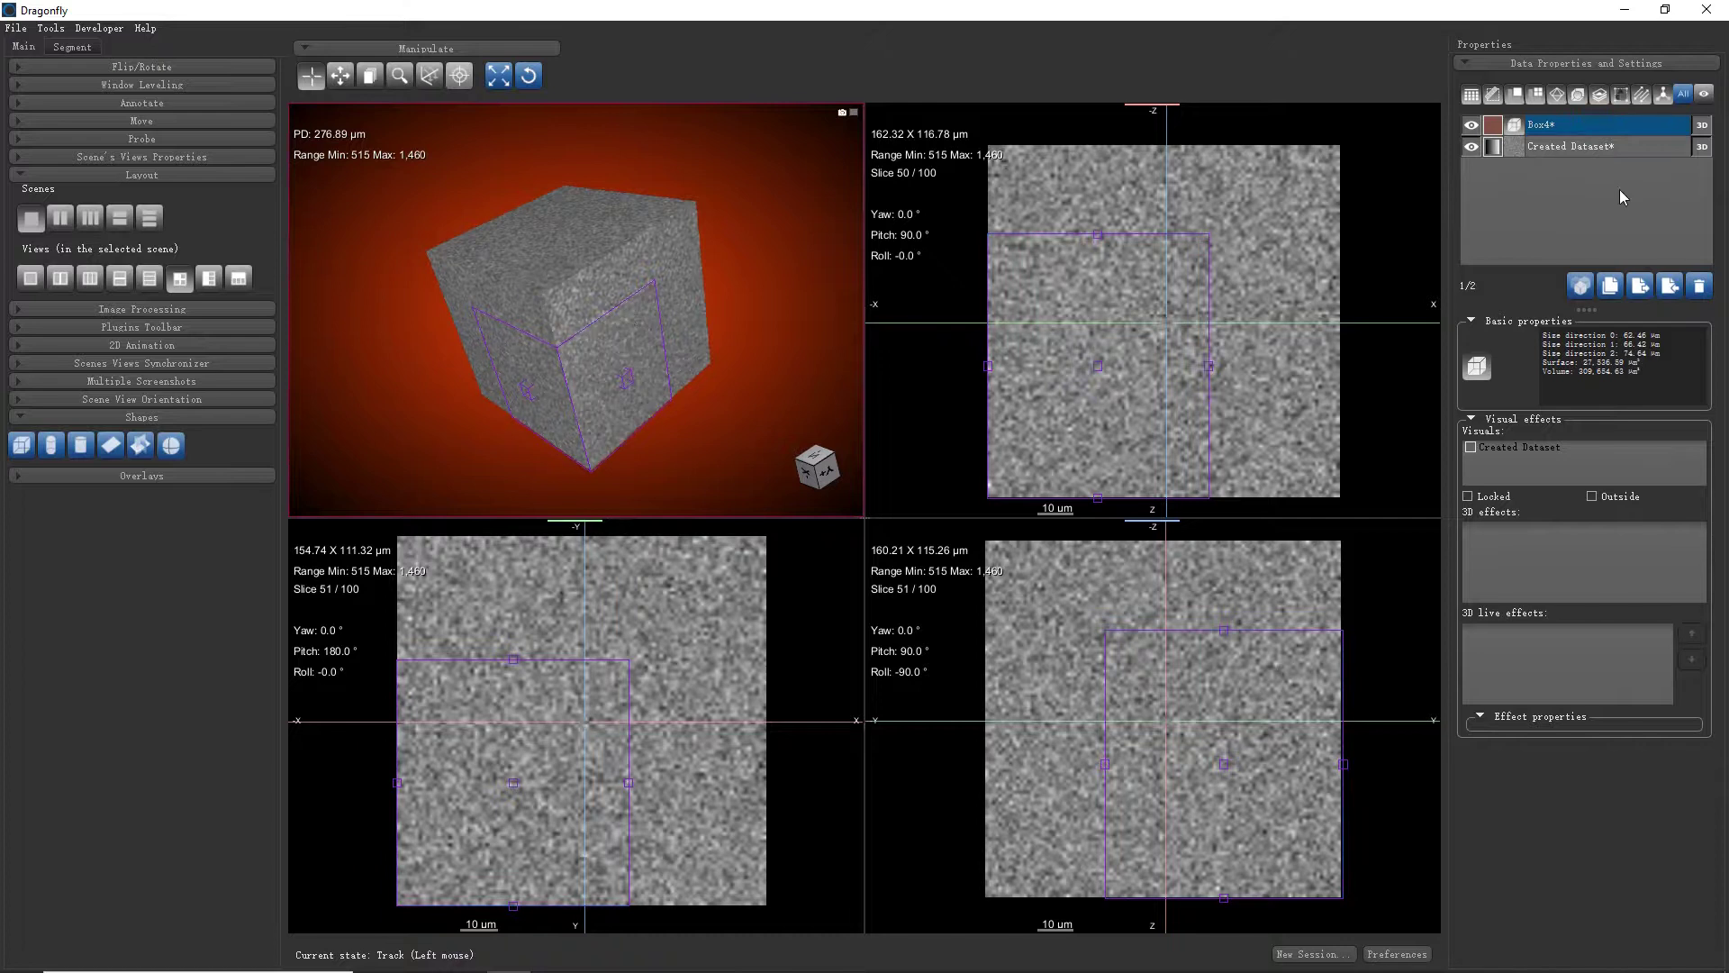
pyautogui.doubleClick(1594, 128)
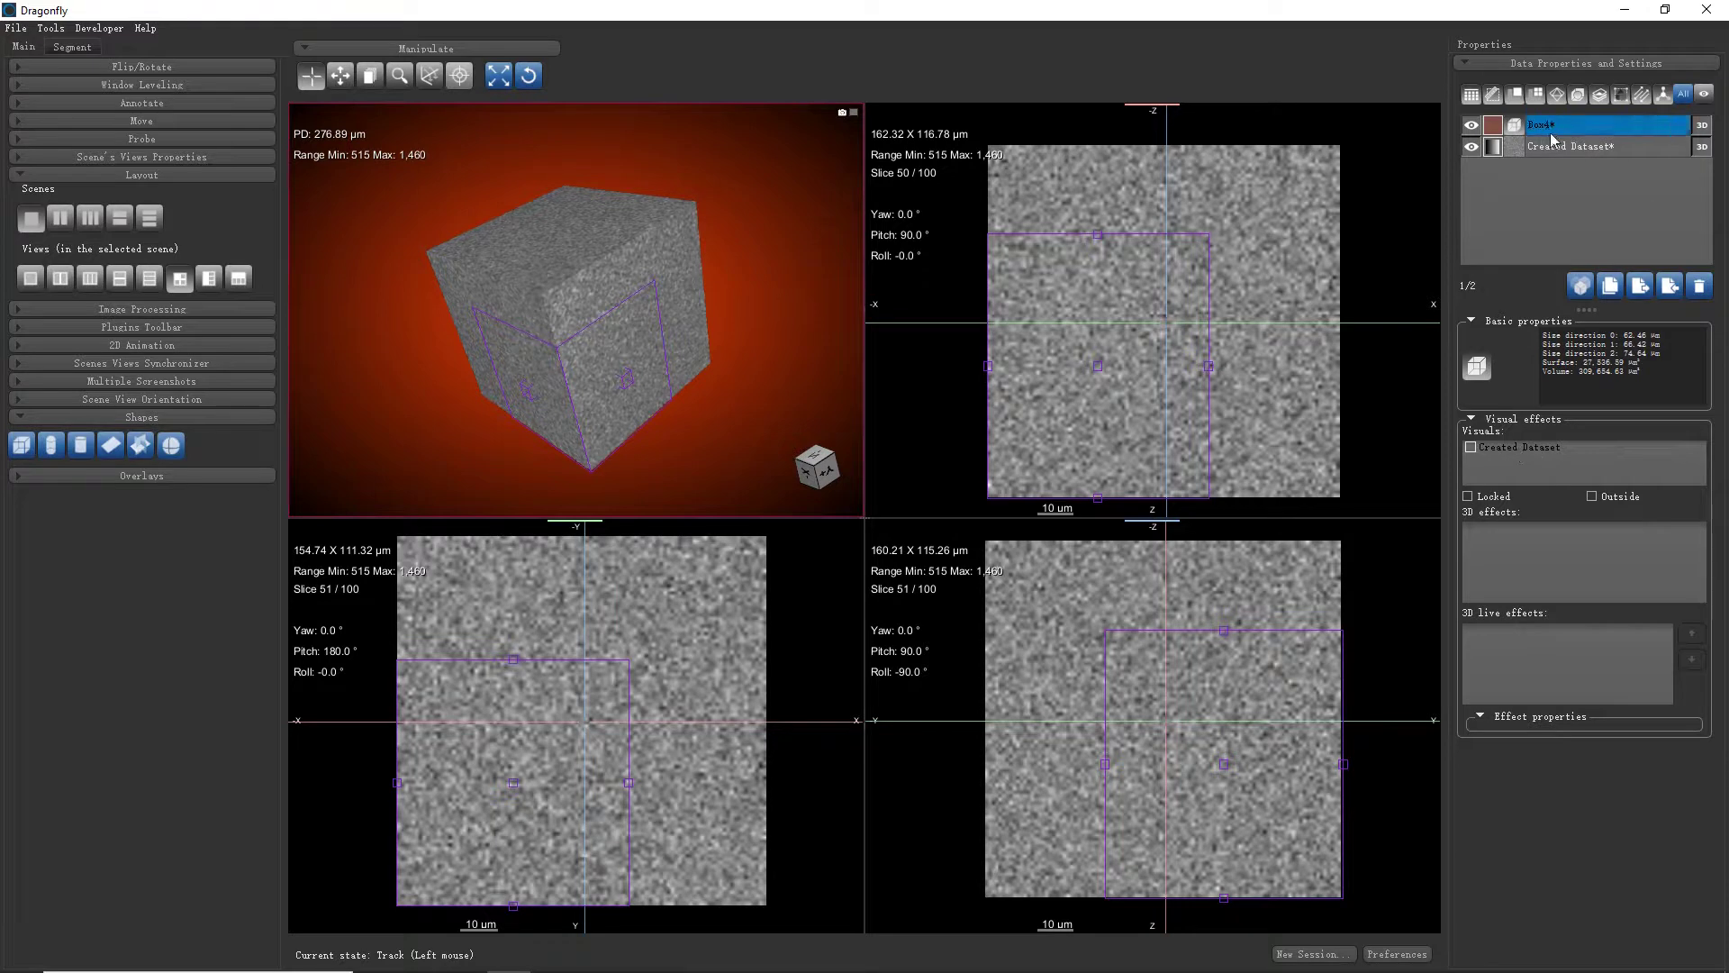
# Clip Created Dataset's 3D render with Box4, trying Outside clipping, then turning it off
pyautogui.click(1470, 447)
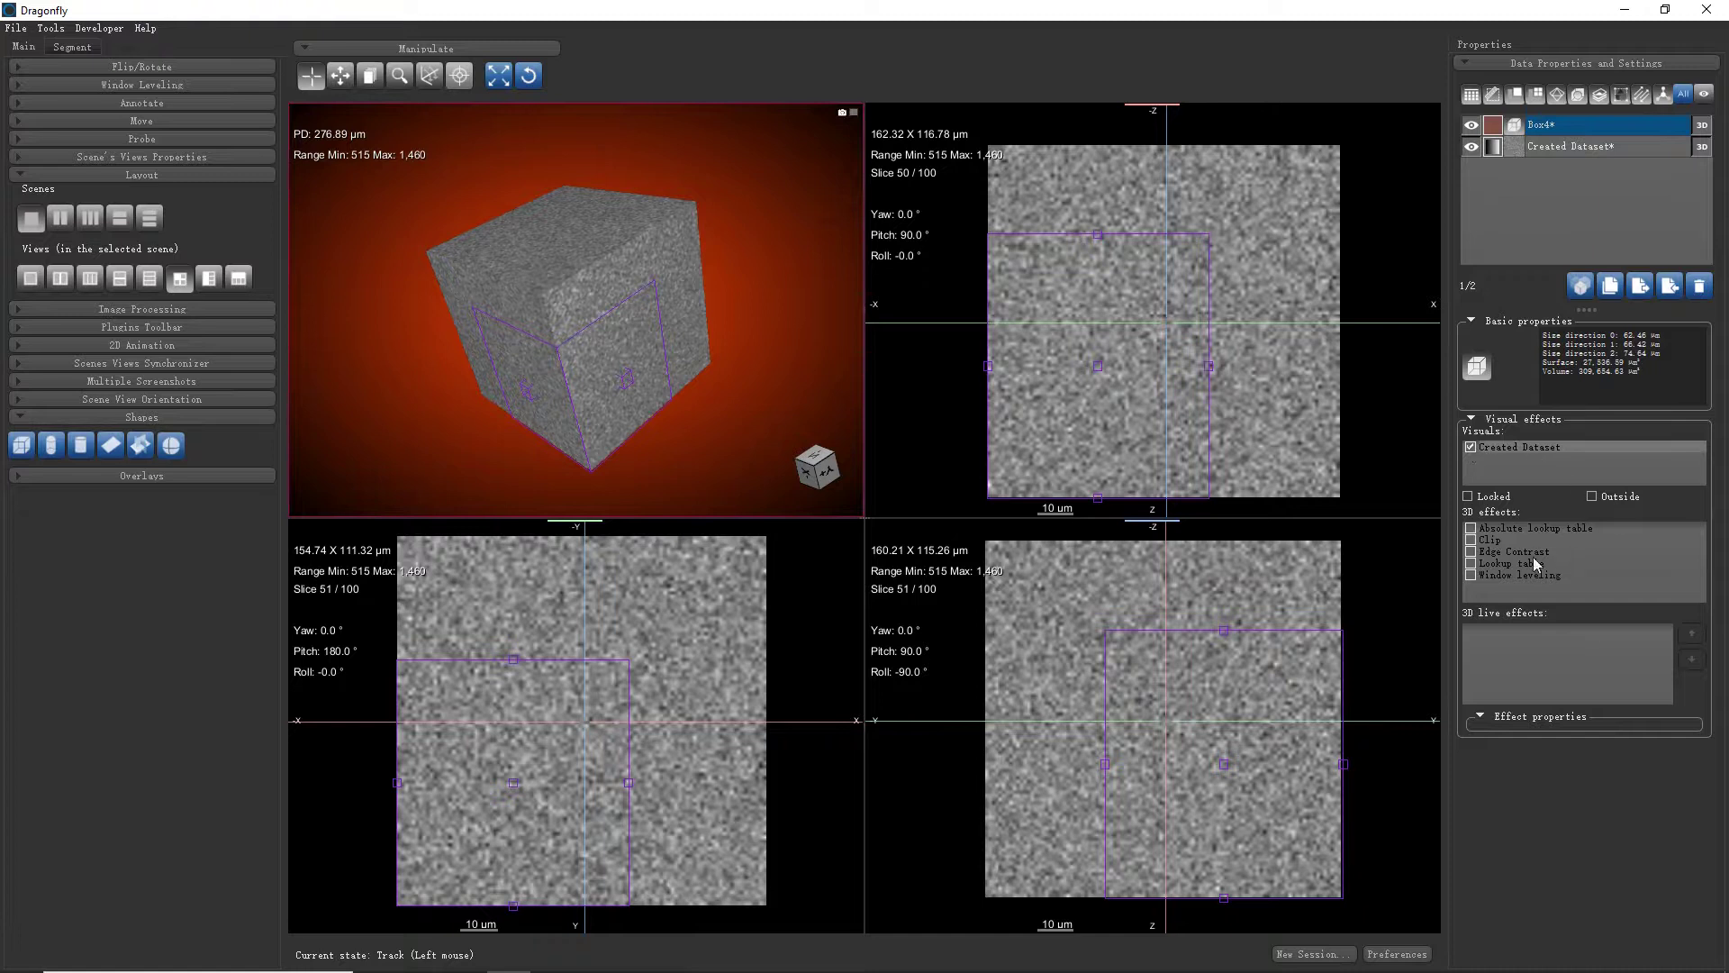
pyautogui.click(1470, 540)
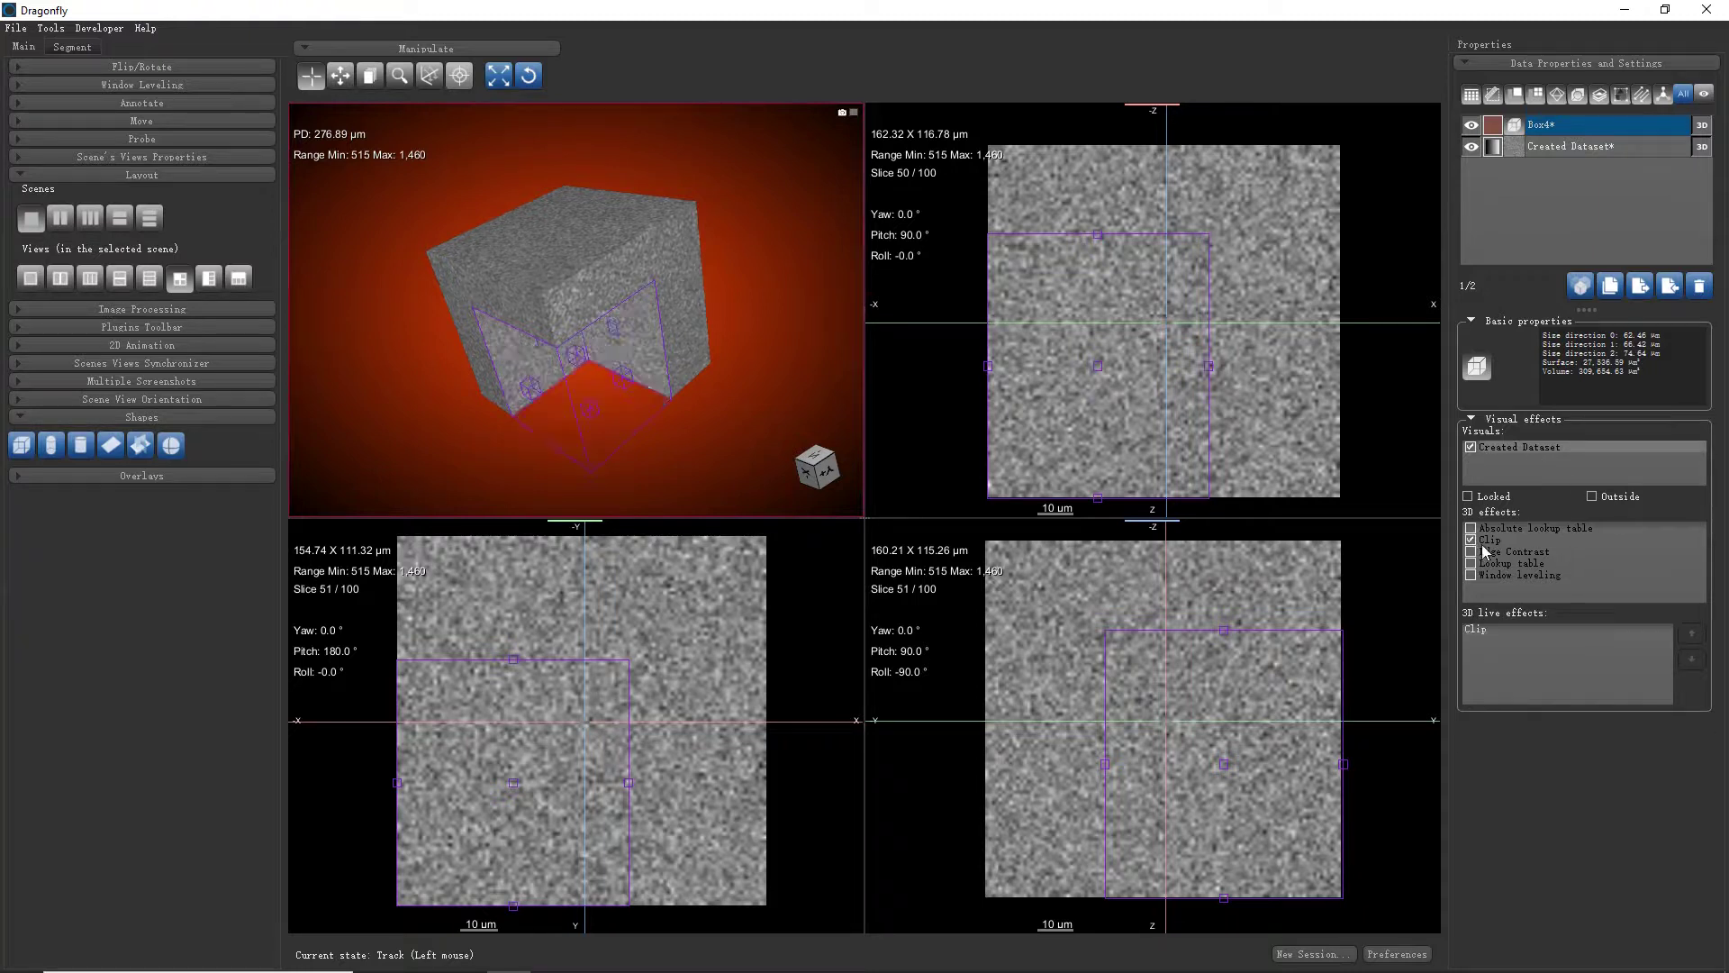
pyautogui.moveTo(745, 428); pyautogui.dragTo(837, 270)
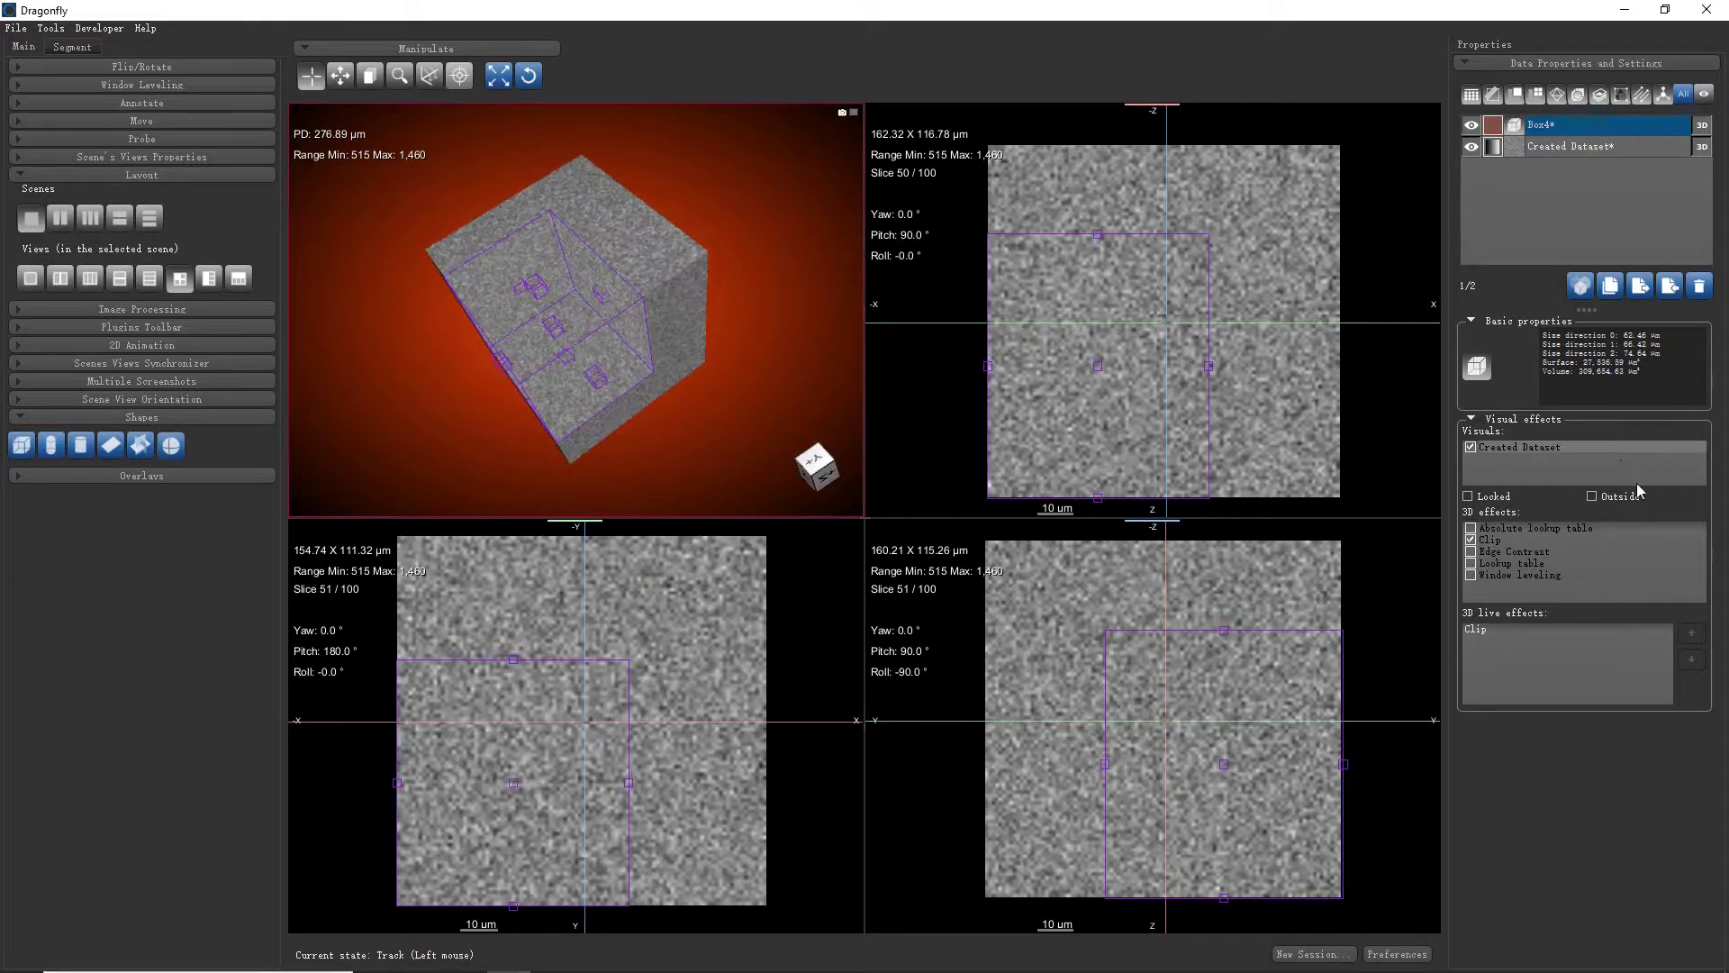
pyautogui.click(1591, 496)
pyautogui.moveTo(709, 239); pyautogui.dragTo(847, 469)
pyautogui.click(1609, 498)
pyautogui.moveTo(784, 351); pyautogui.dragTo(846, 284)
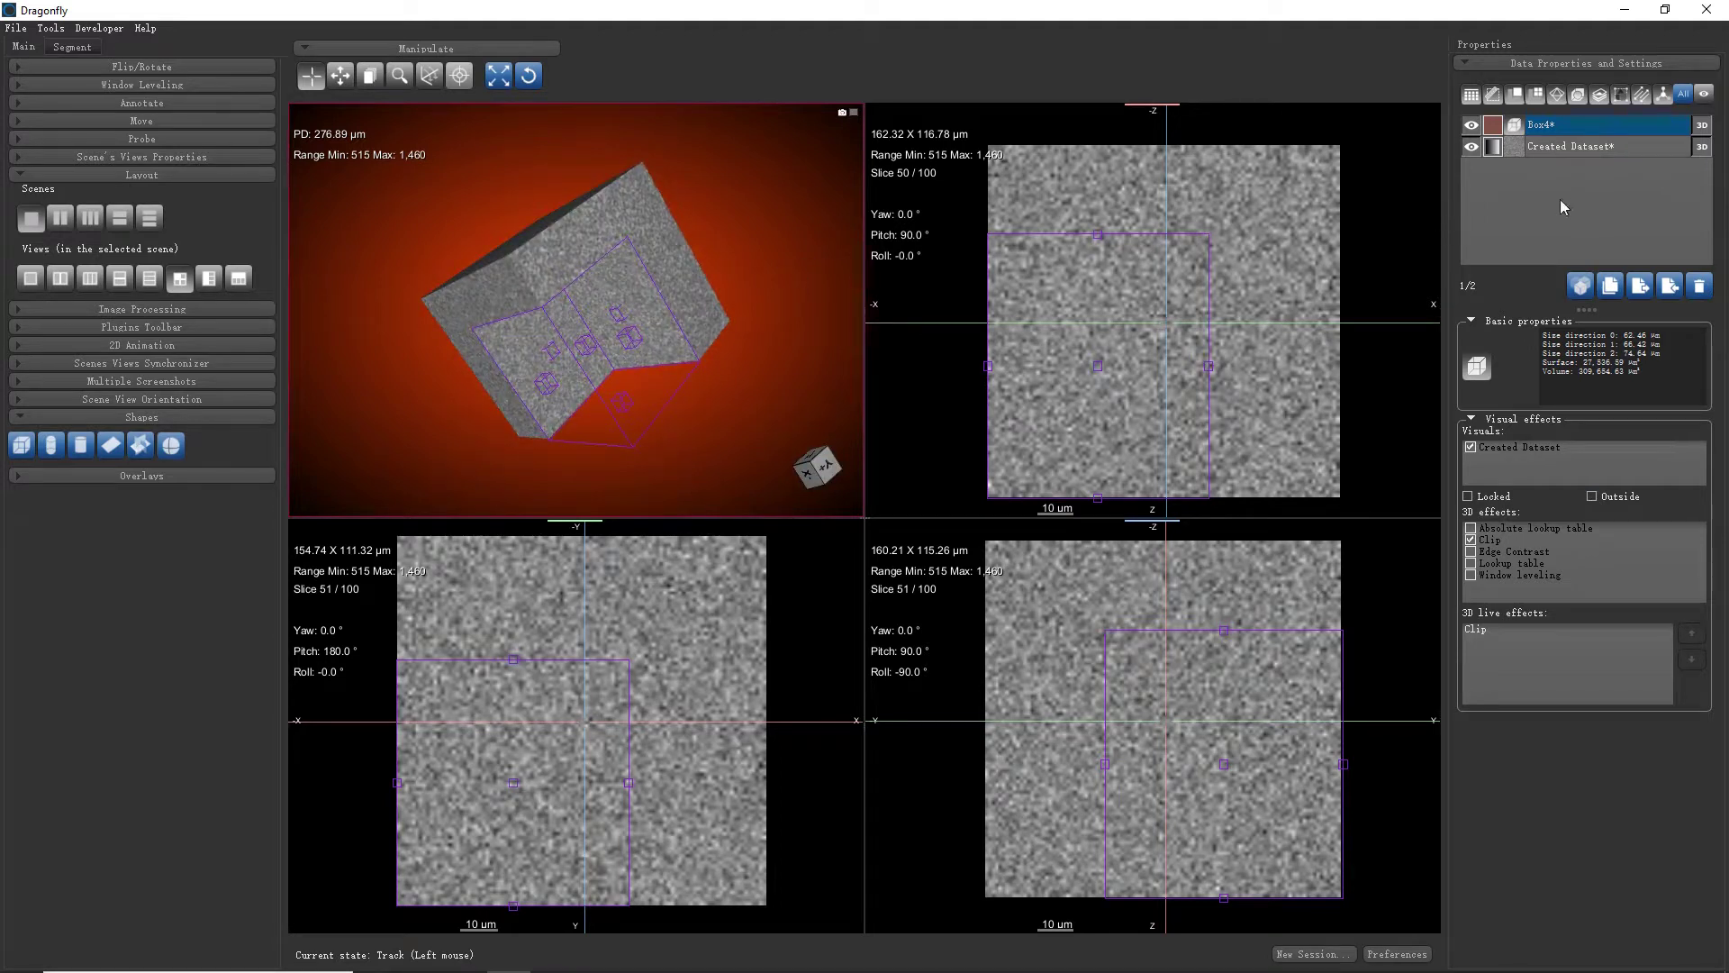
pyautogui.doubleClick(1567, 128)
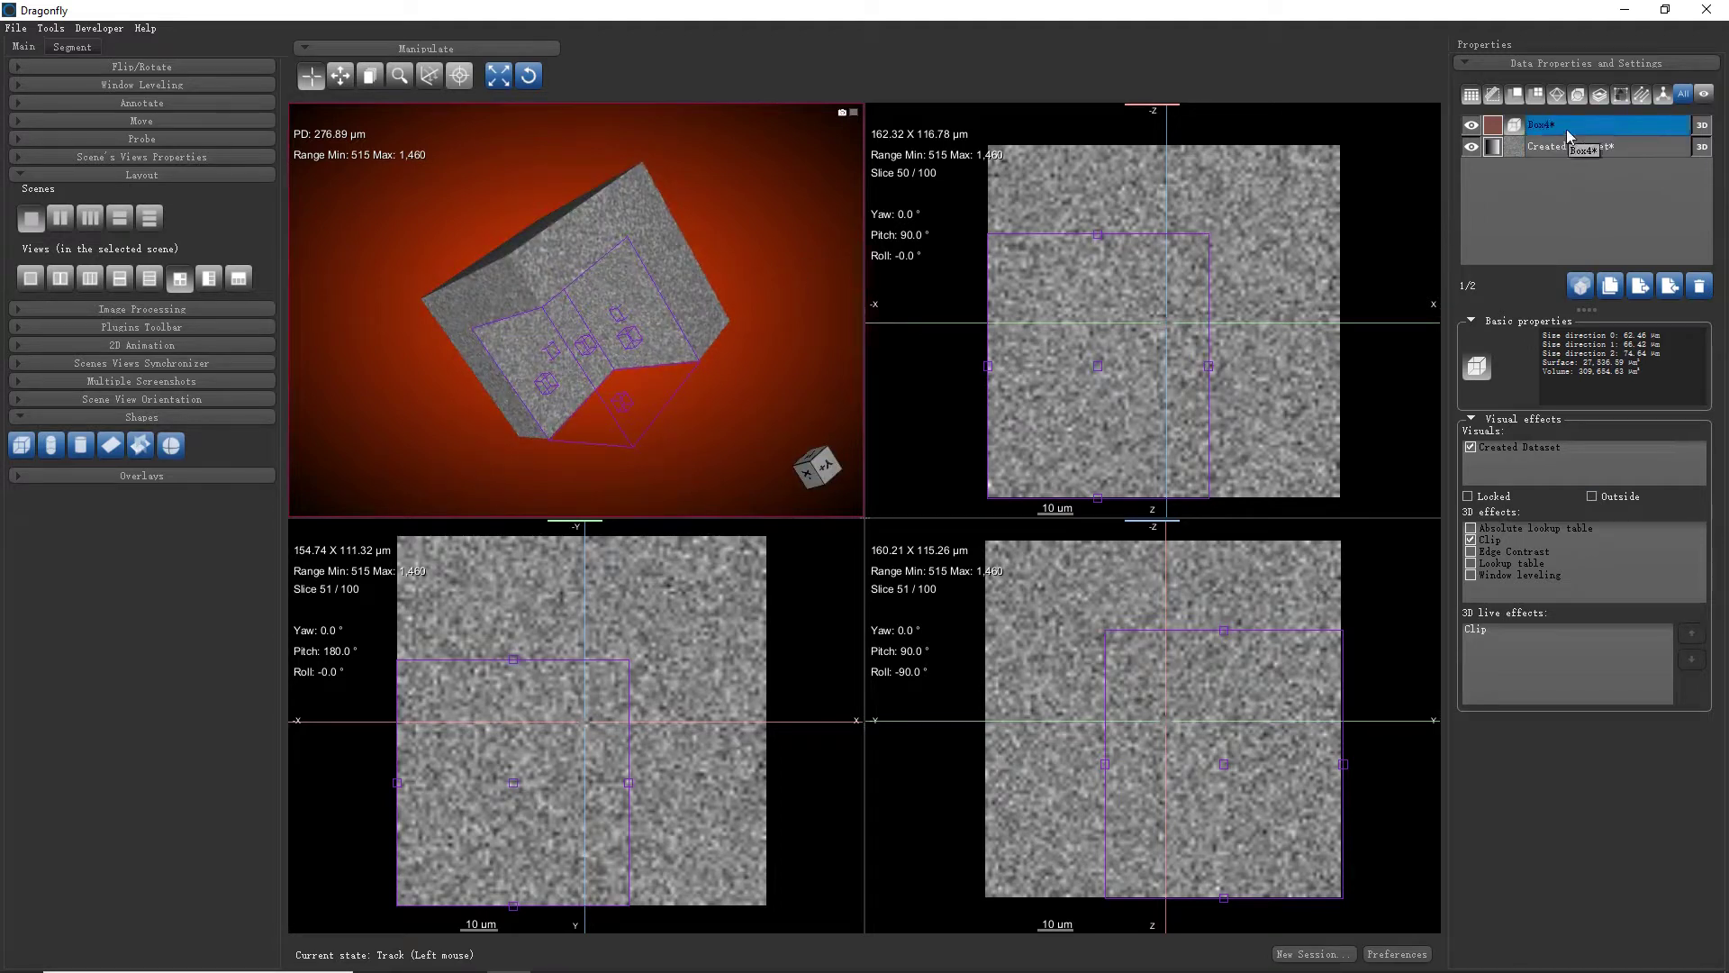
# Extract Box4's region of Created Dataset as a structured grid named Cropped-dataset
pyautogui.rightClick(1567, 135)
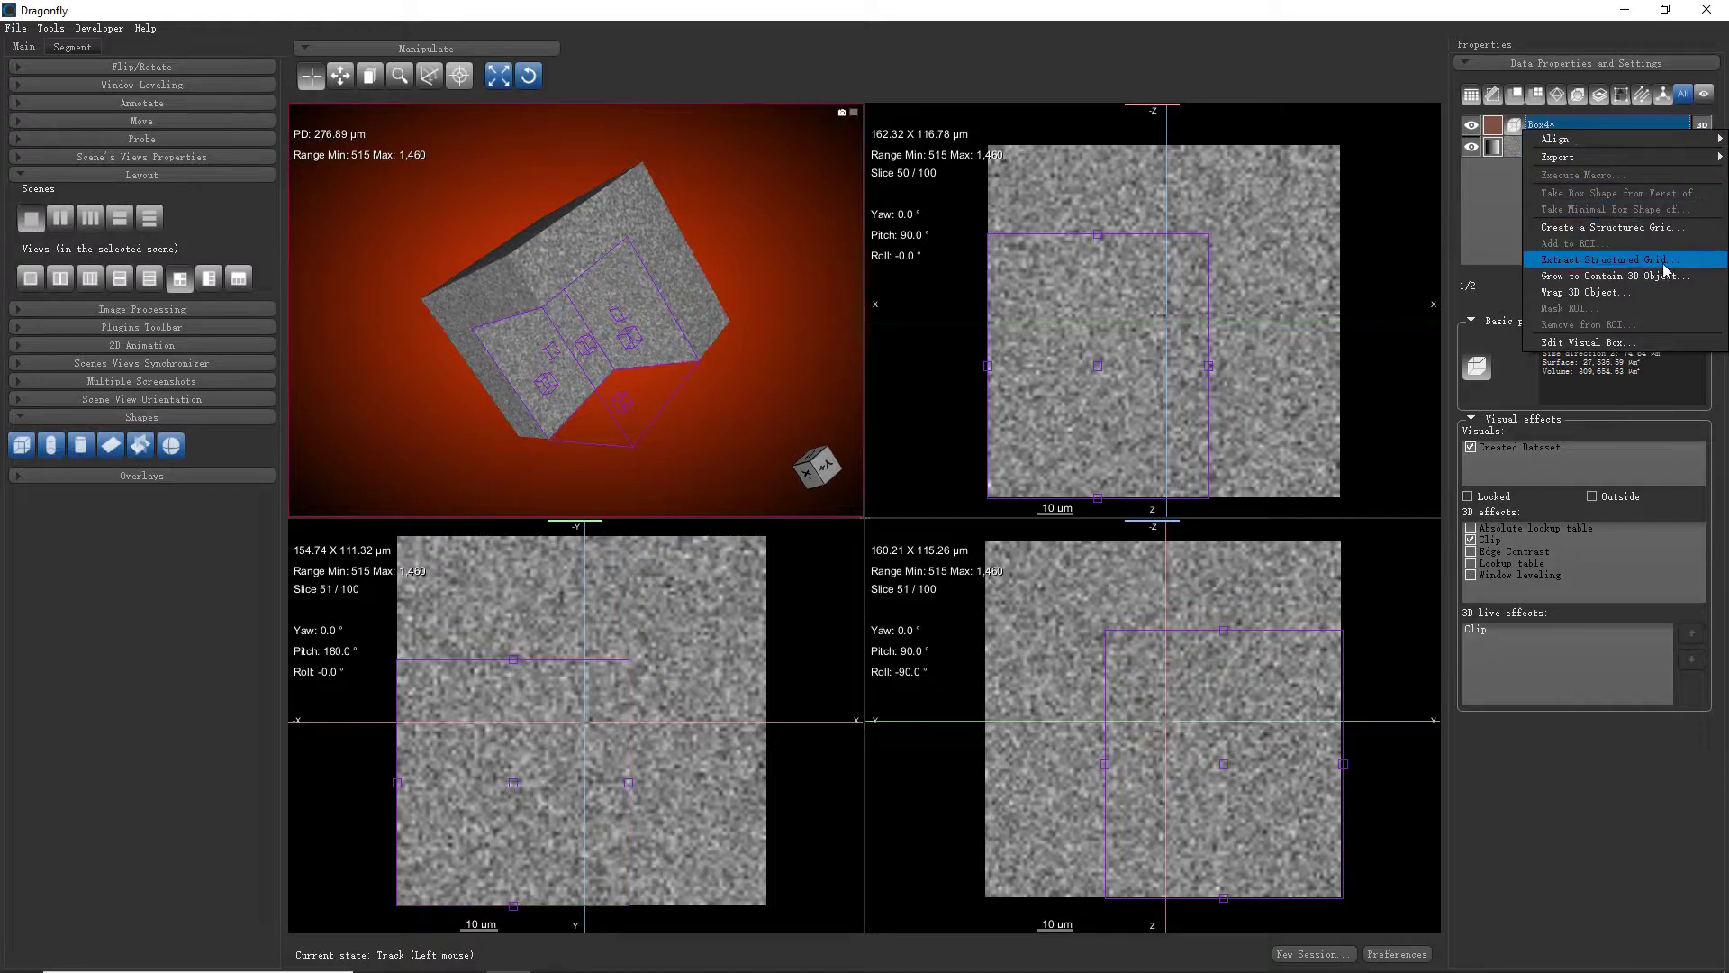
pyautogui.click(1665, 267)
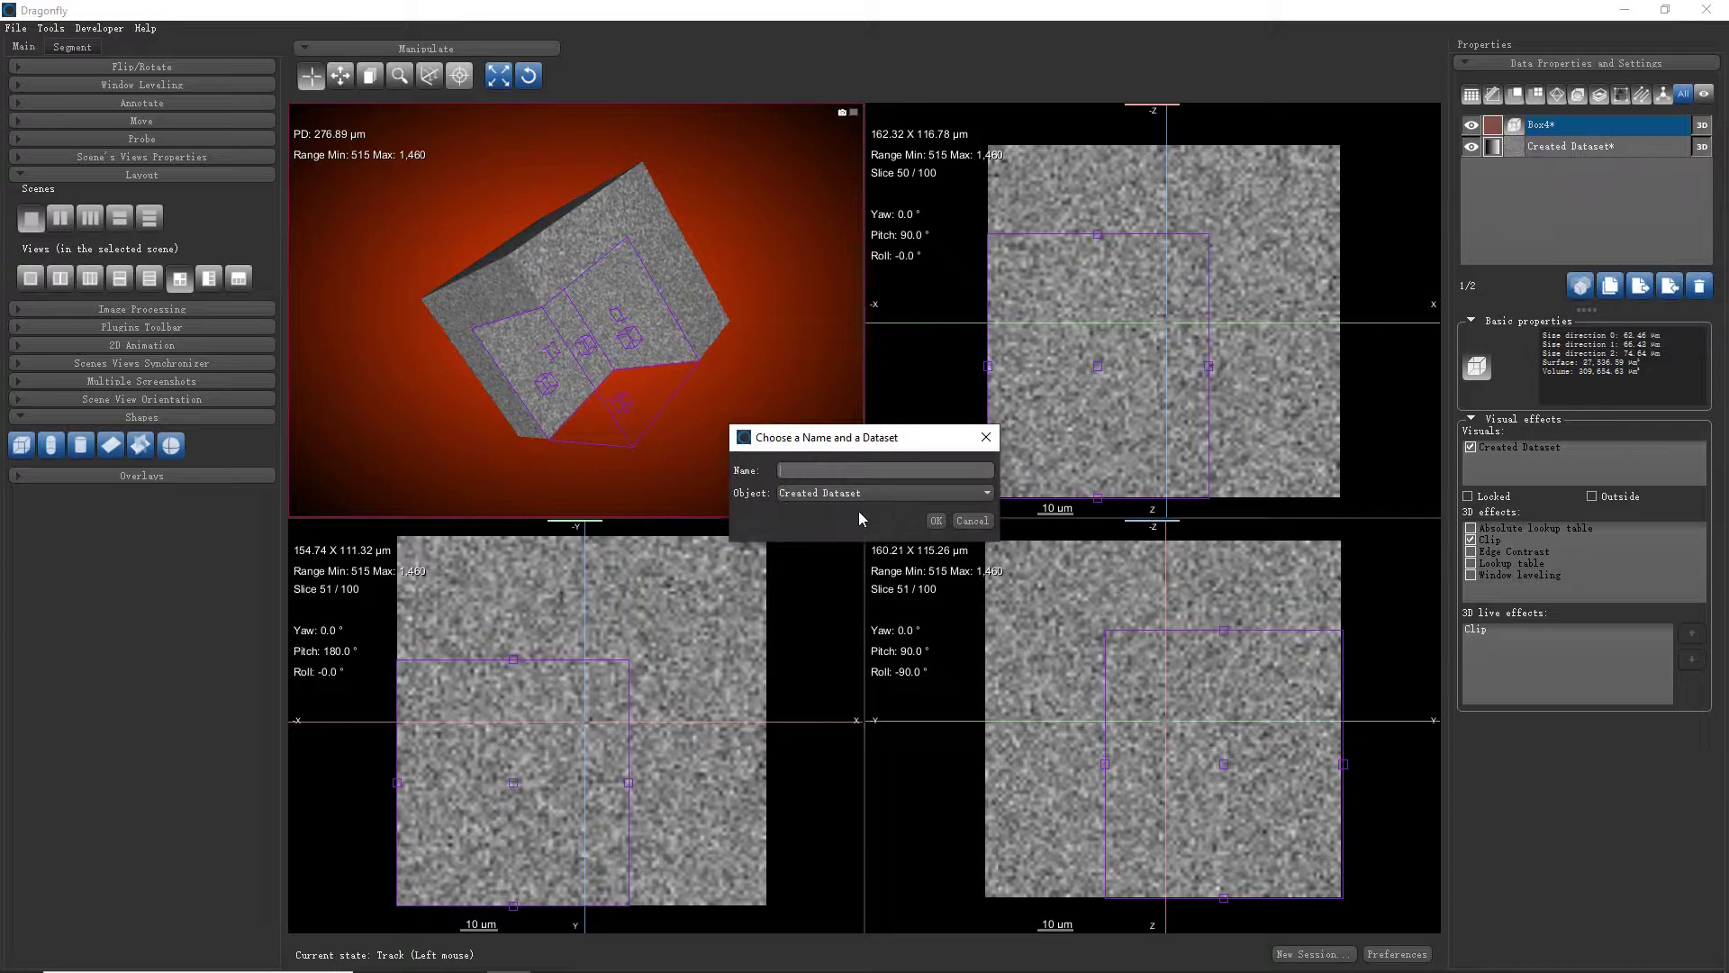
pyautogui.moveTo(905, 438); pyautogui.dragTo(801, 506)
pyautogui.click(696, 537)
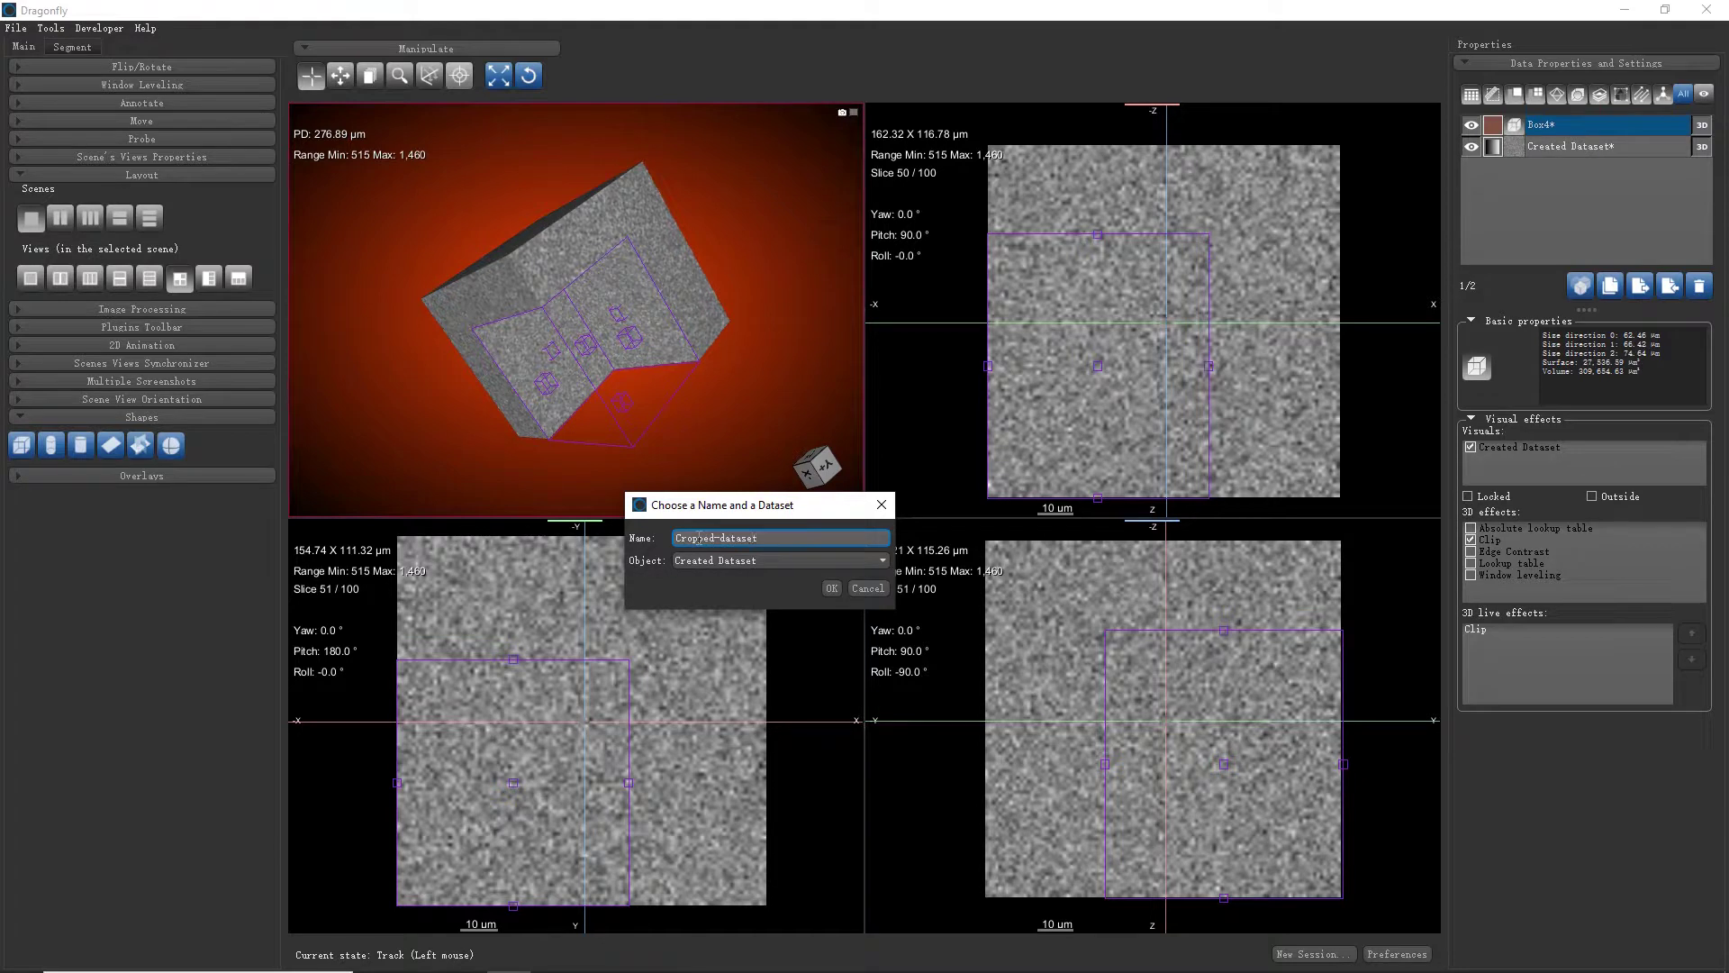
pyautogui.click(738, 560)
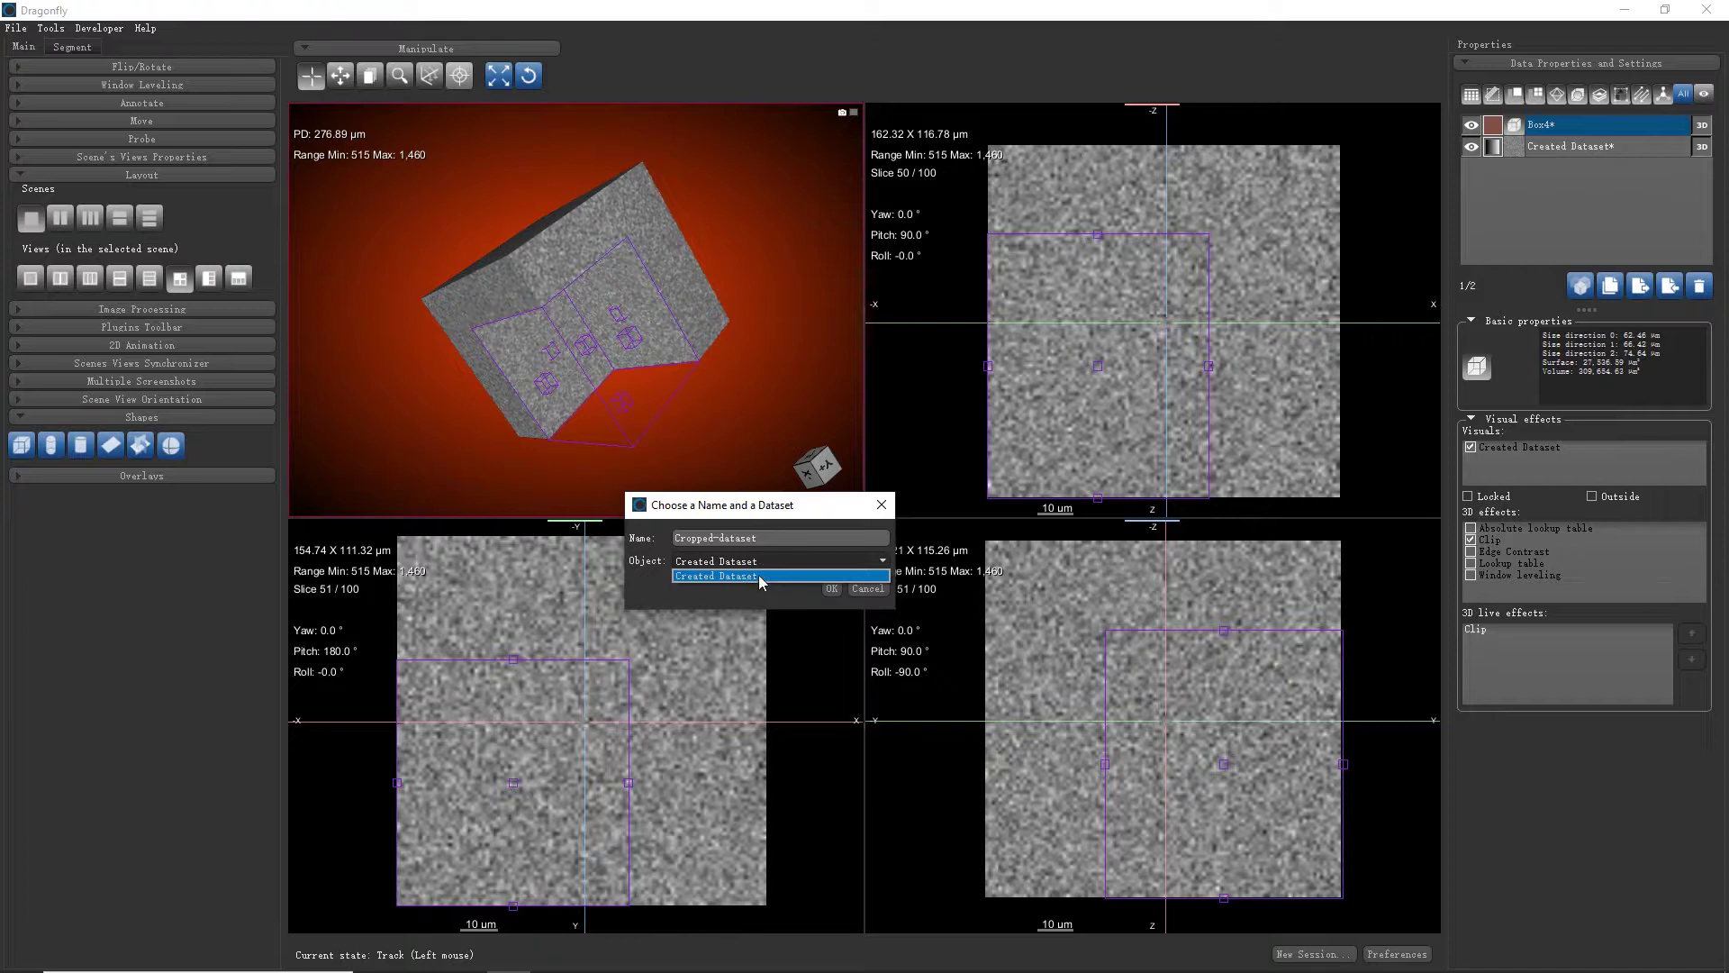
pyautogui.click(758, 575)
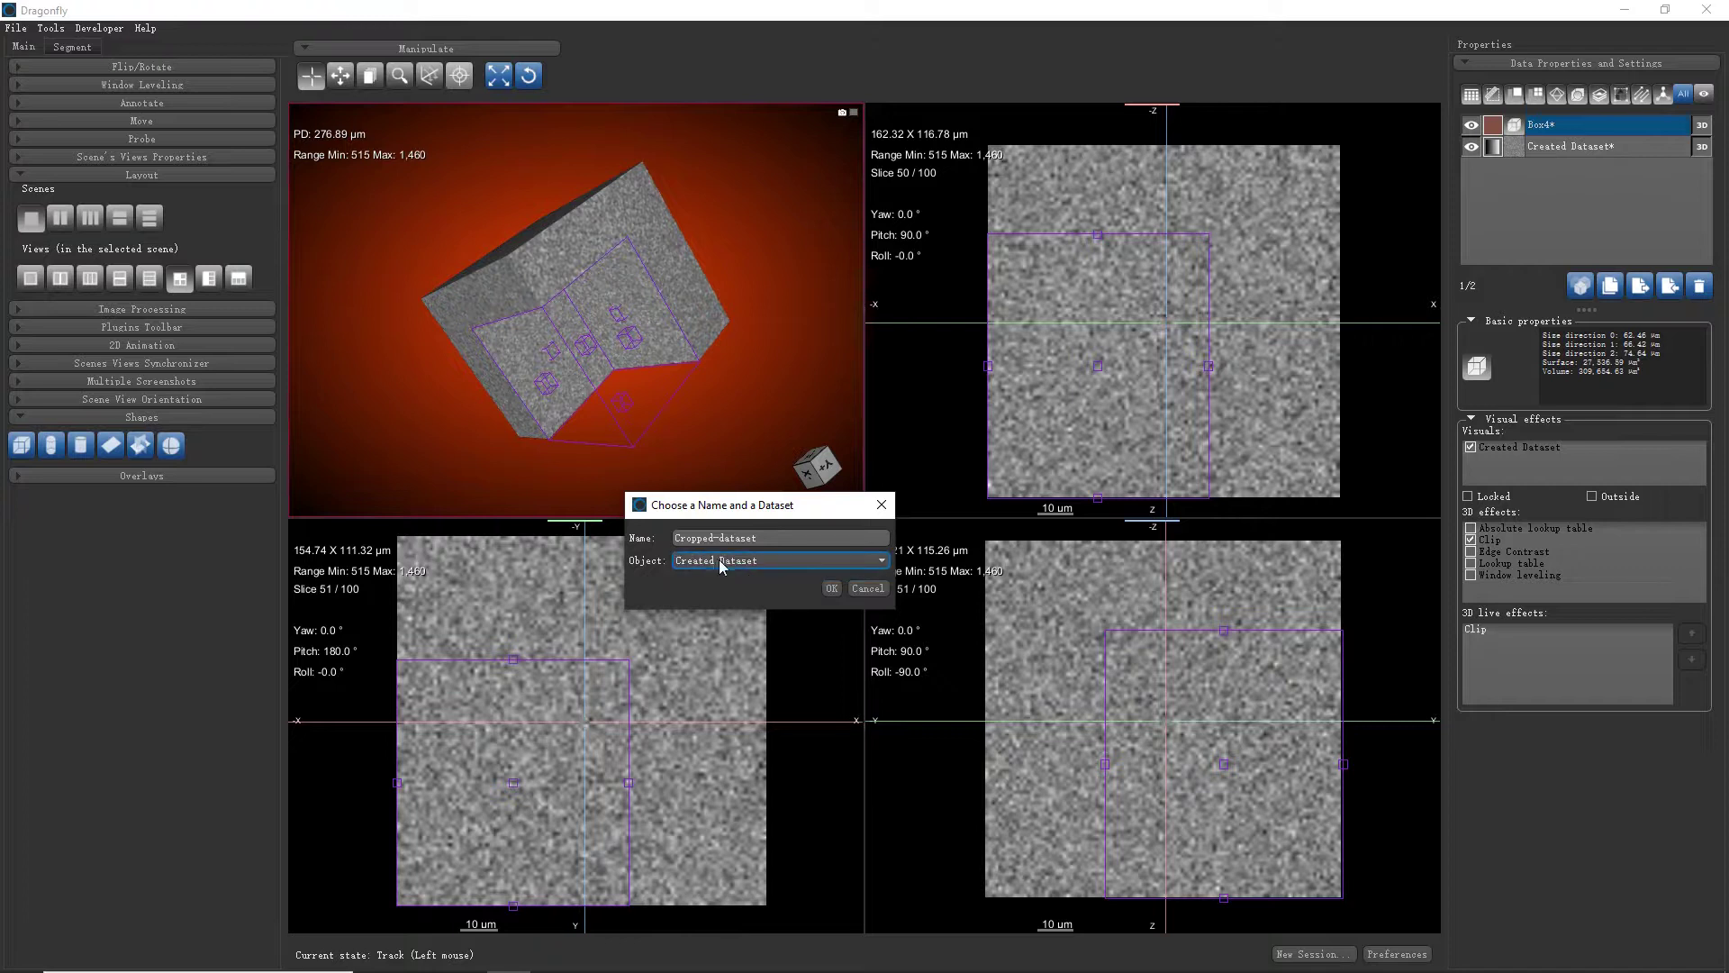
pyautogui.click(831, 588)
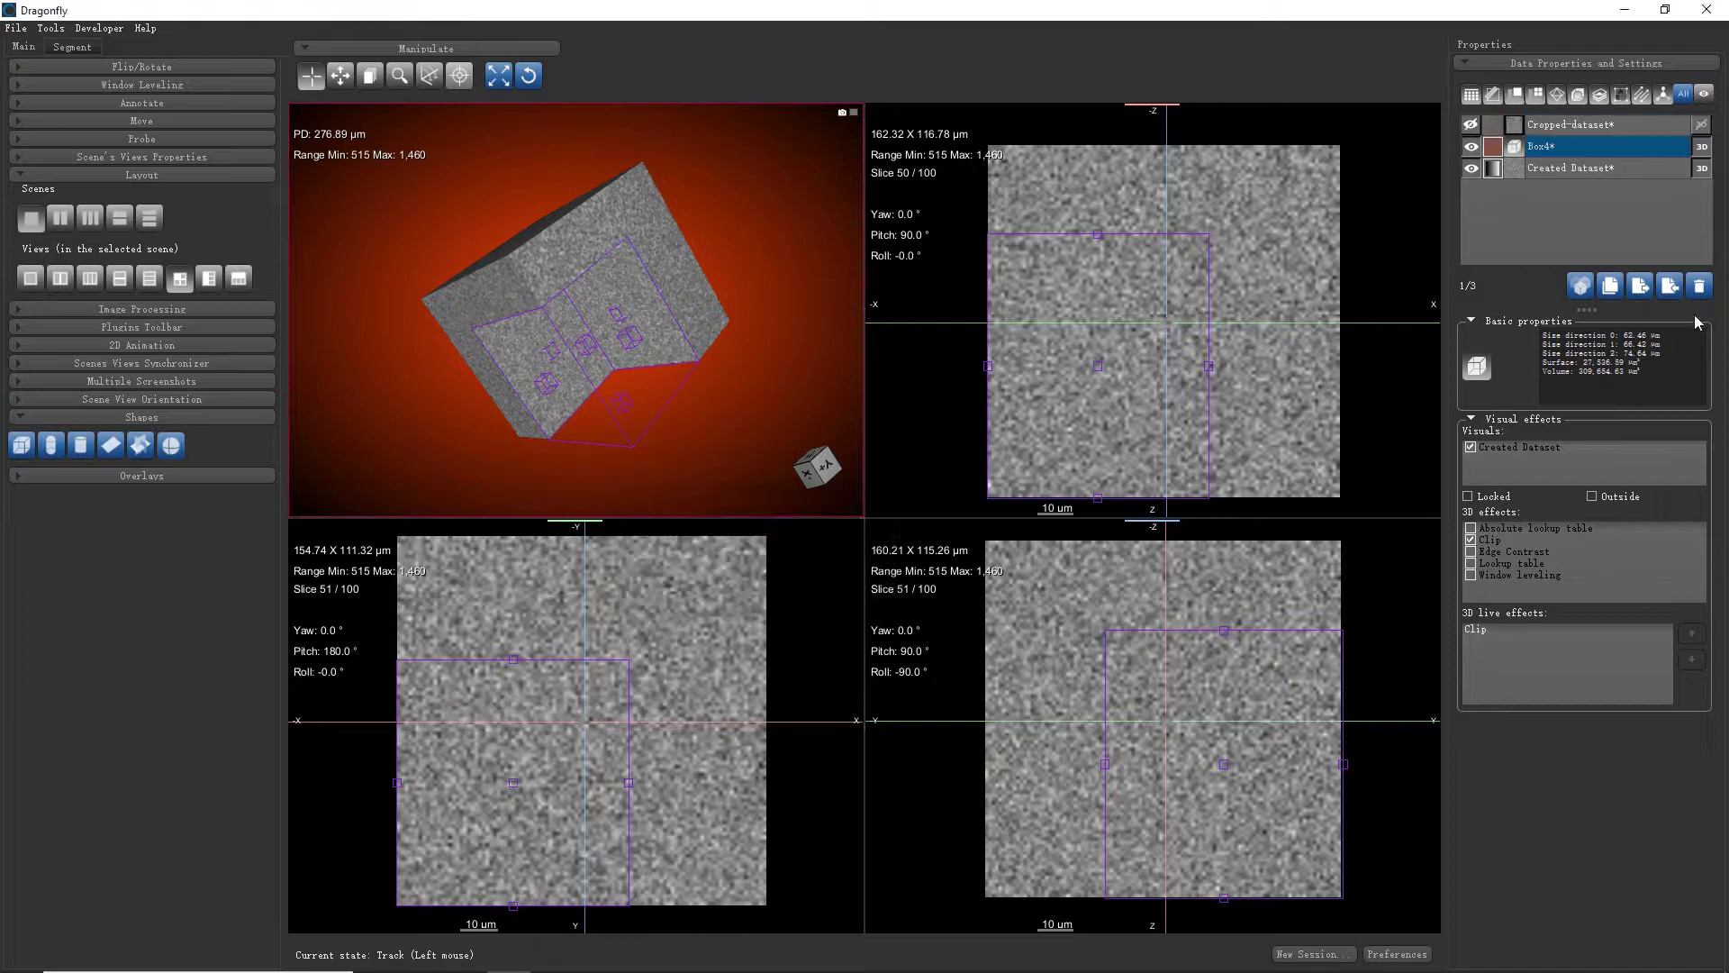
# Hide Box4 and Created Dataset, show and rotate Cropped-dataset, then show Created Dataset again
pyautogui.click(1471, 146)
pyautogui.click(1469, 168)
pyautogui.click(1468, 123)
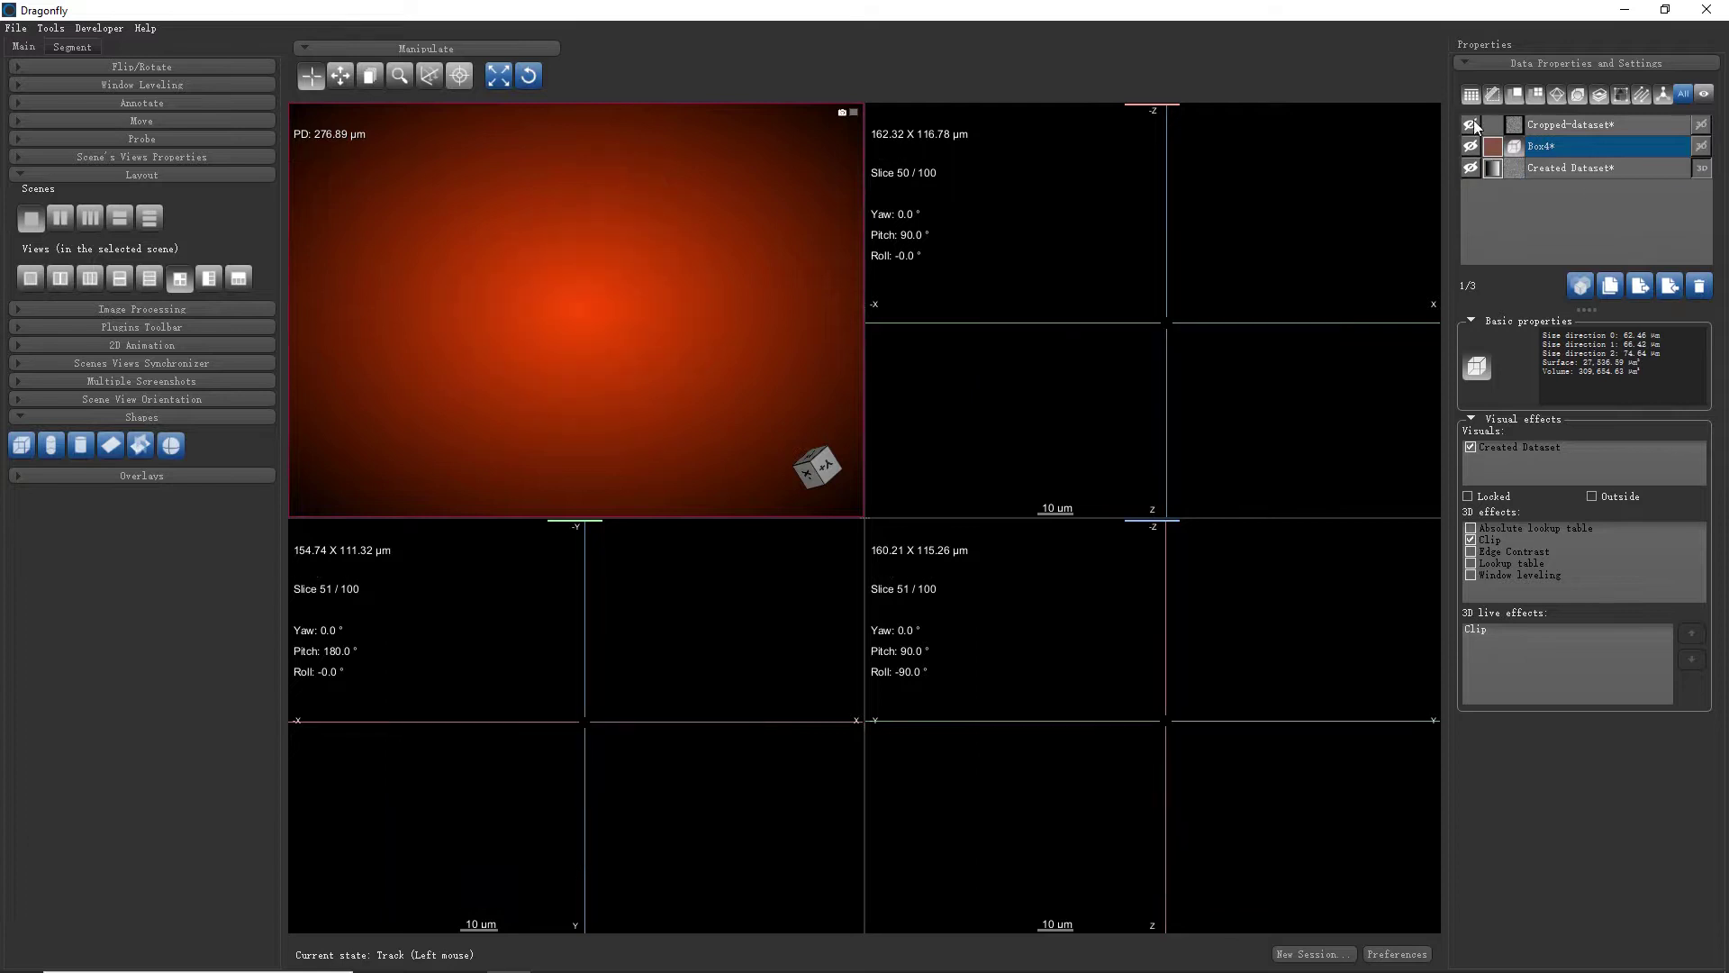
pyautogui.click(1600, 126)
pyautogui.moveTo(733, 301); pyautogui.dragTo(671, 306)
pyautogui.moveTo(675, 229); pyautogui.dragTo(738, 275)
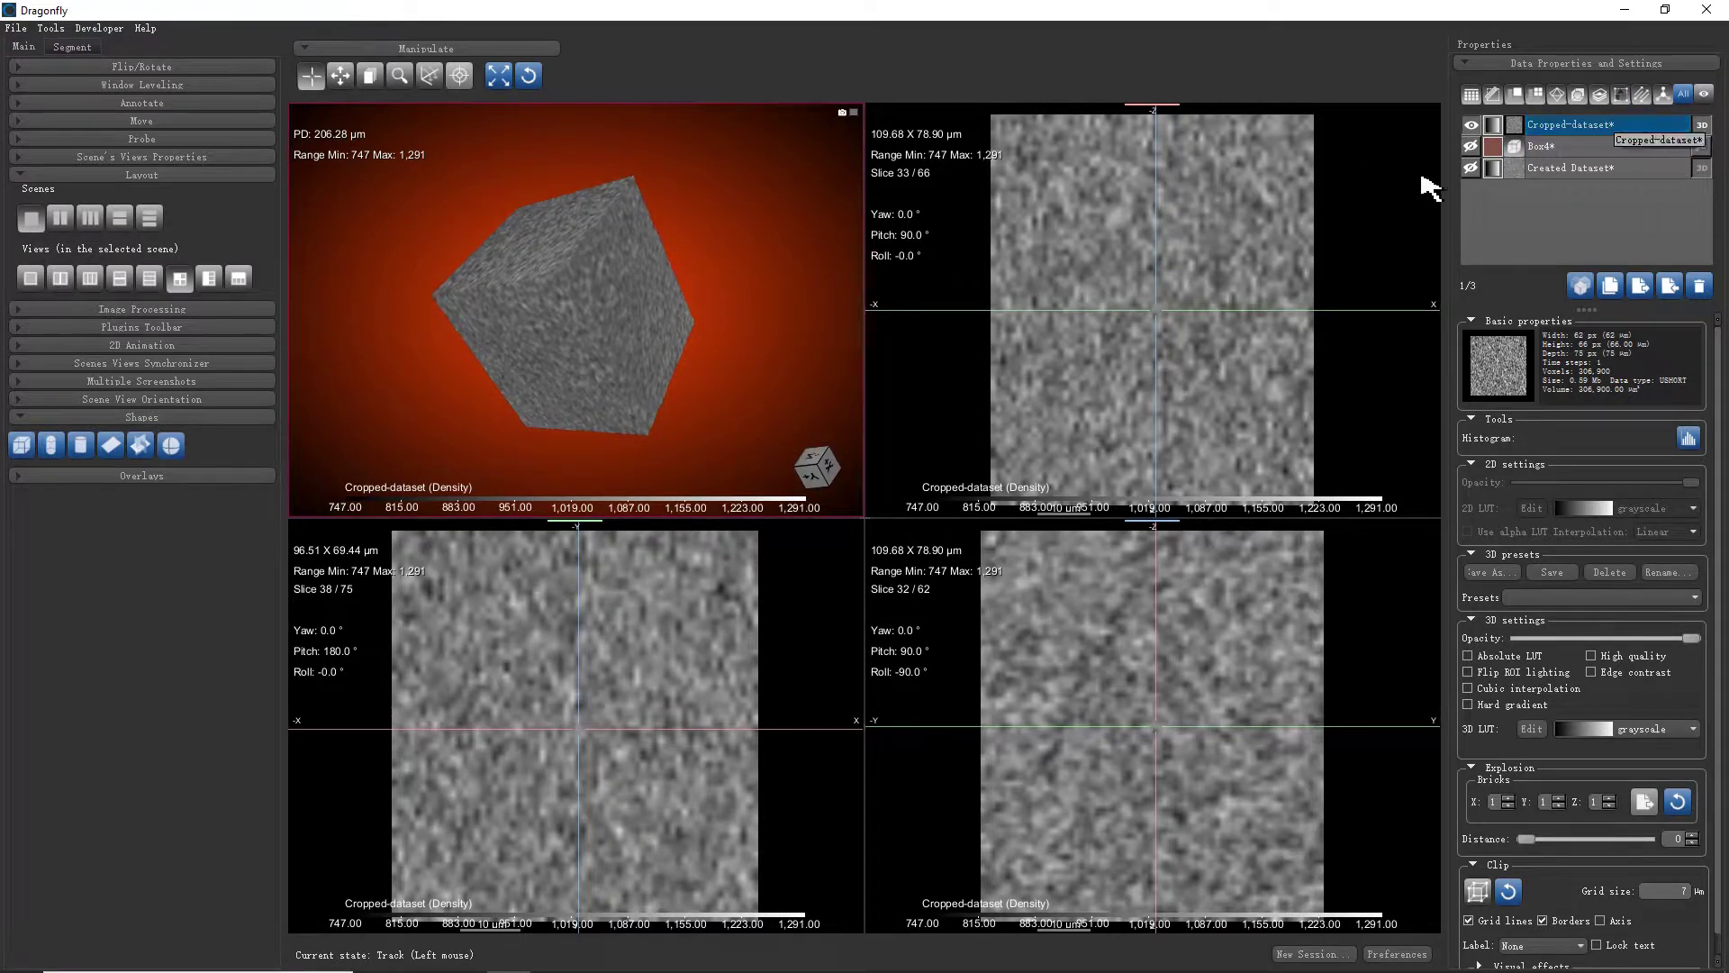
pyautogui.click(1469, 168)
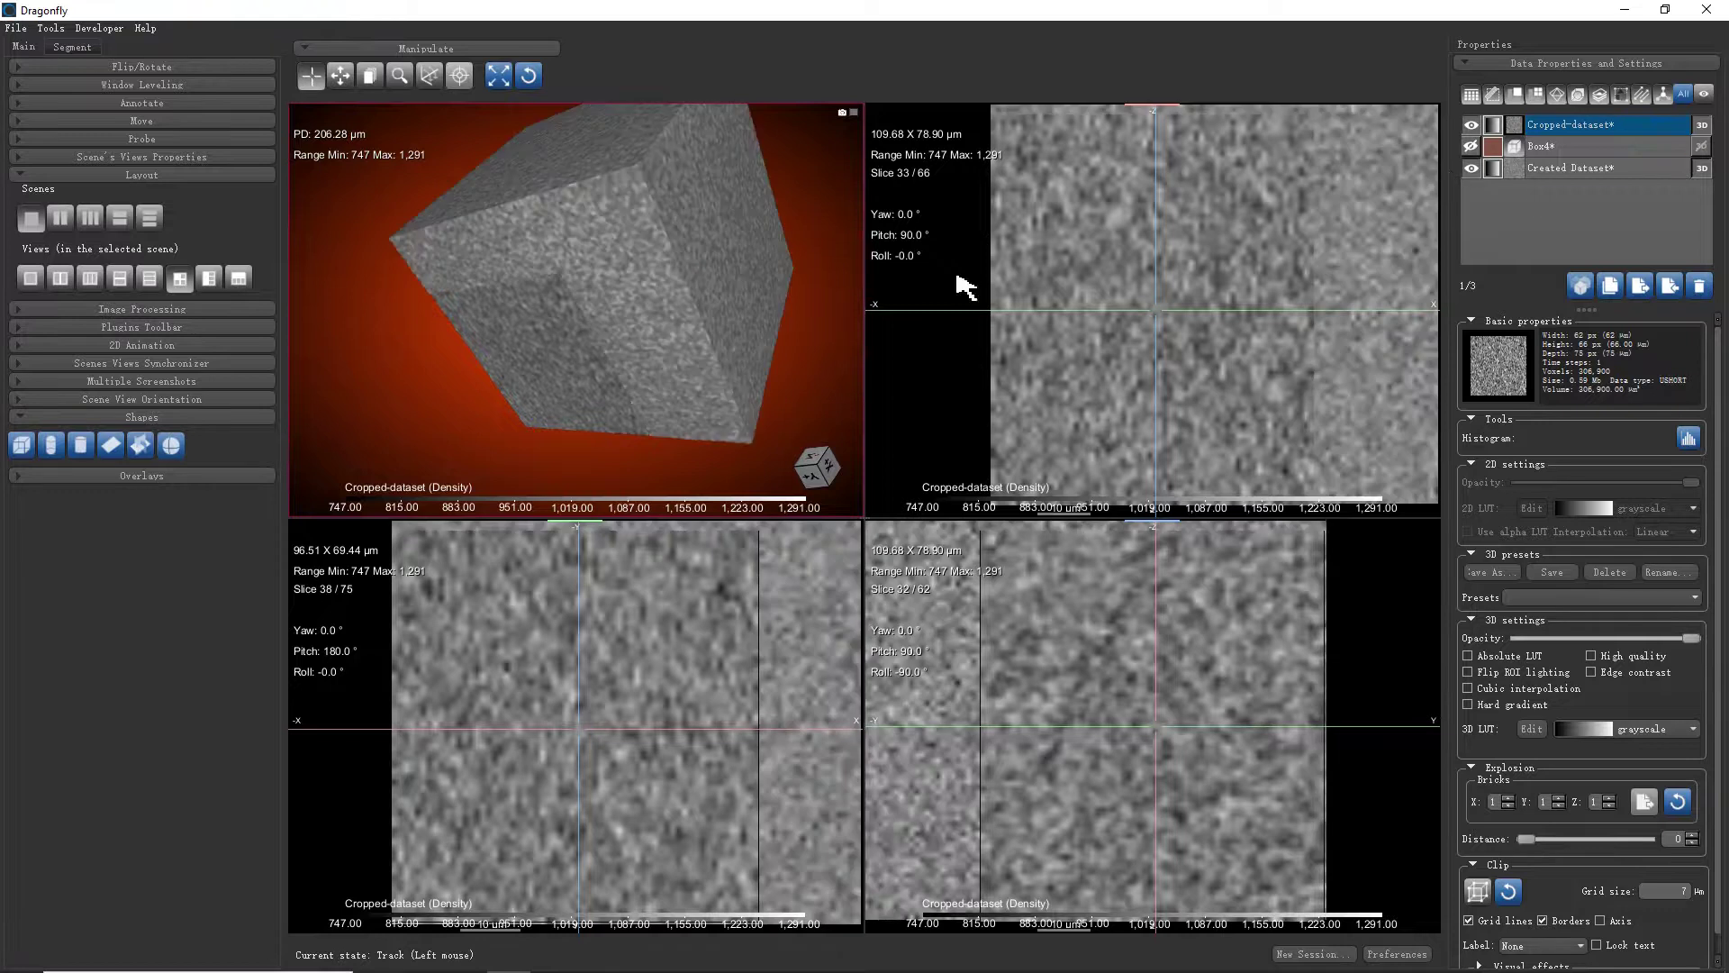
pyautogui.moveTo(780, 272); pyautogui.dragTo(765, 286)
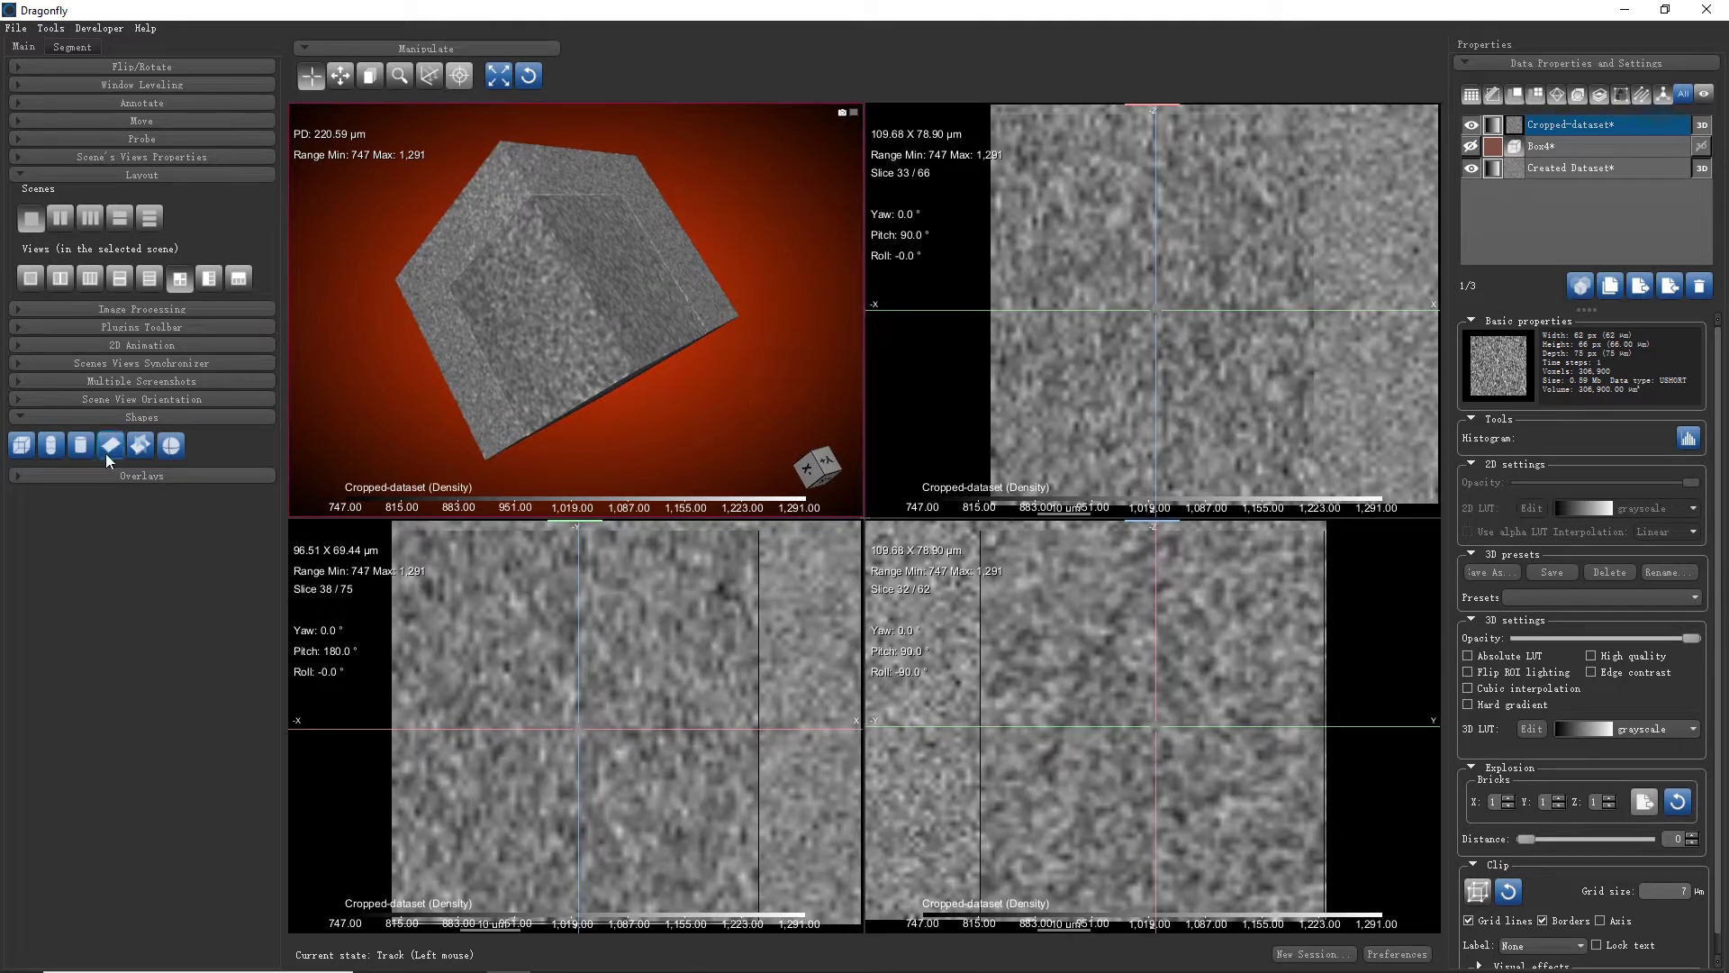
# Add a visible sphere shape, Sphere2, hide Cropped-dataset and delete Box4
pyautogui.click(171, 445)
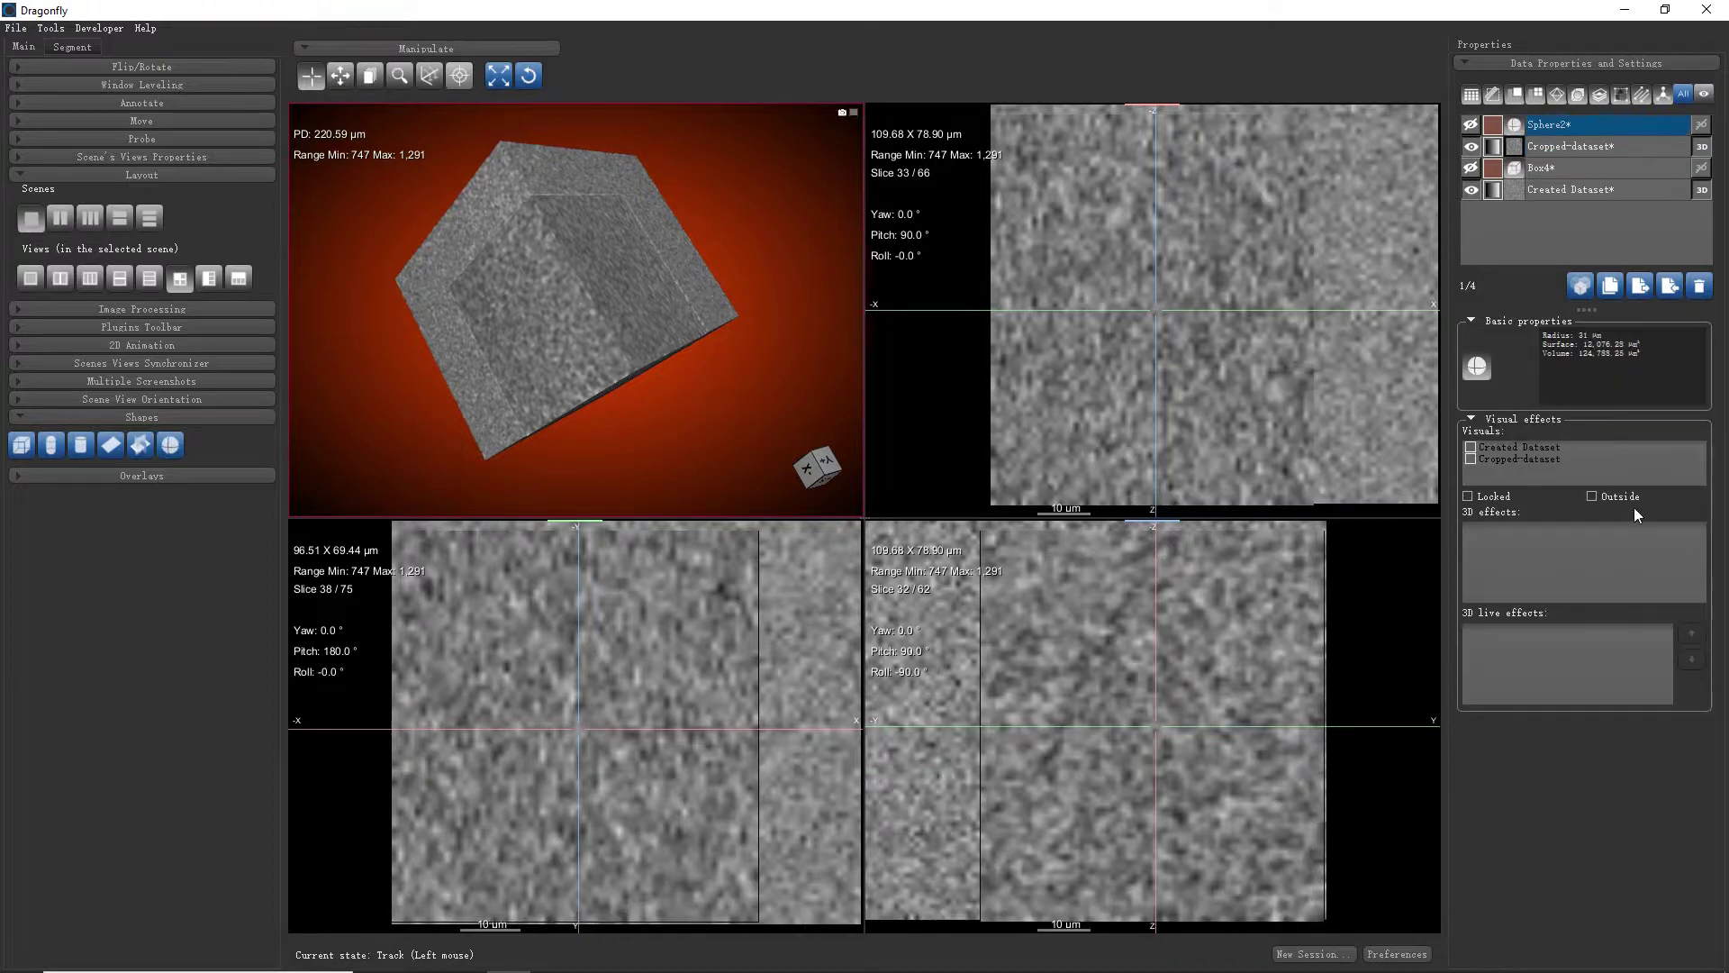
pyautogui.click(1471, 147)
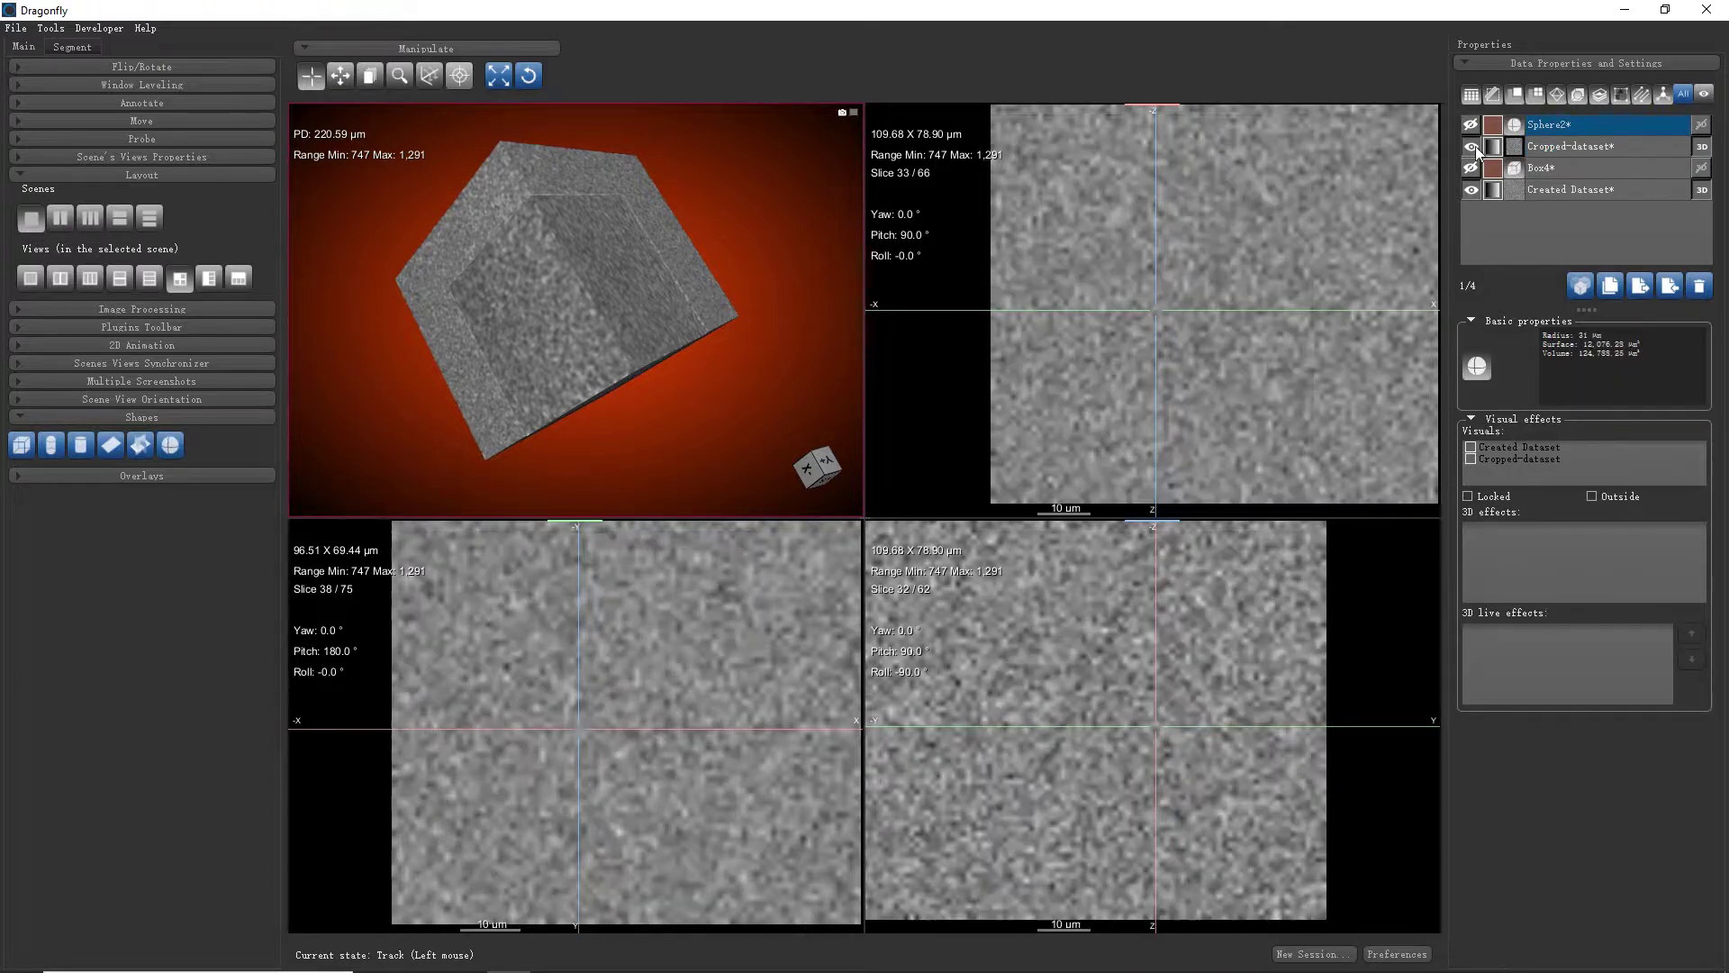
pyautogui.click(1472, 126)
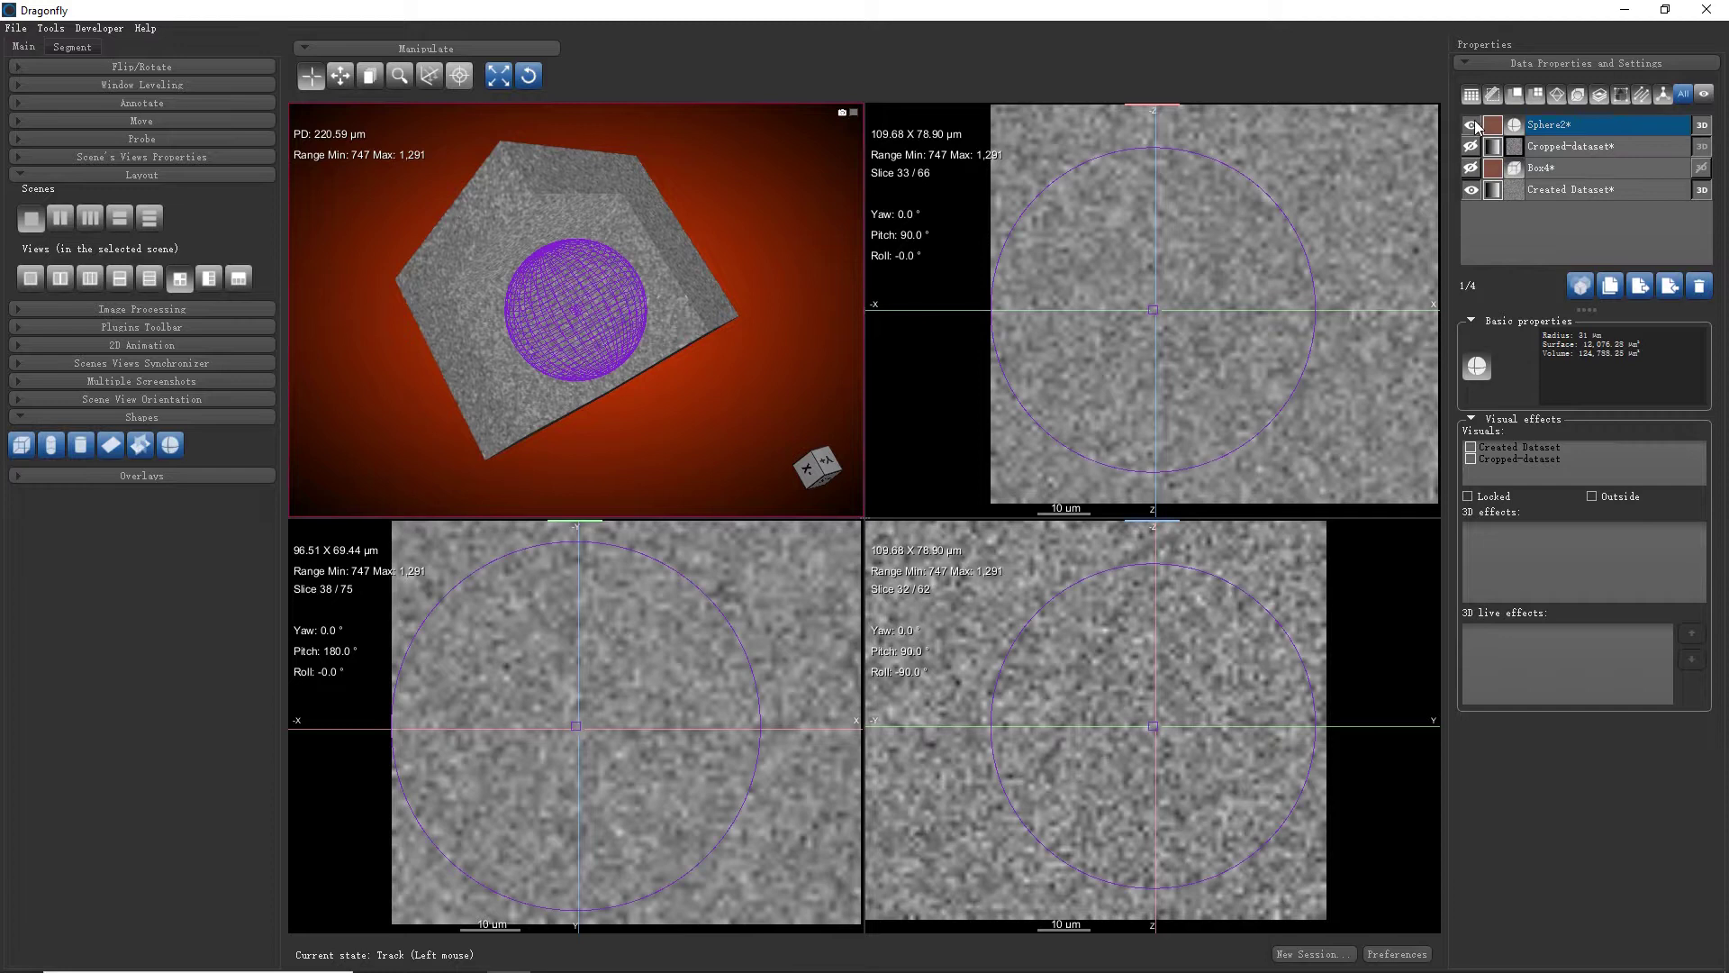
pyautogui.moveTo(772, 174); pyautogui.dragTo(665, 288)
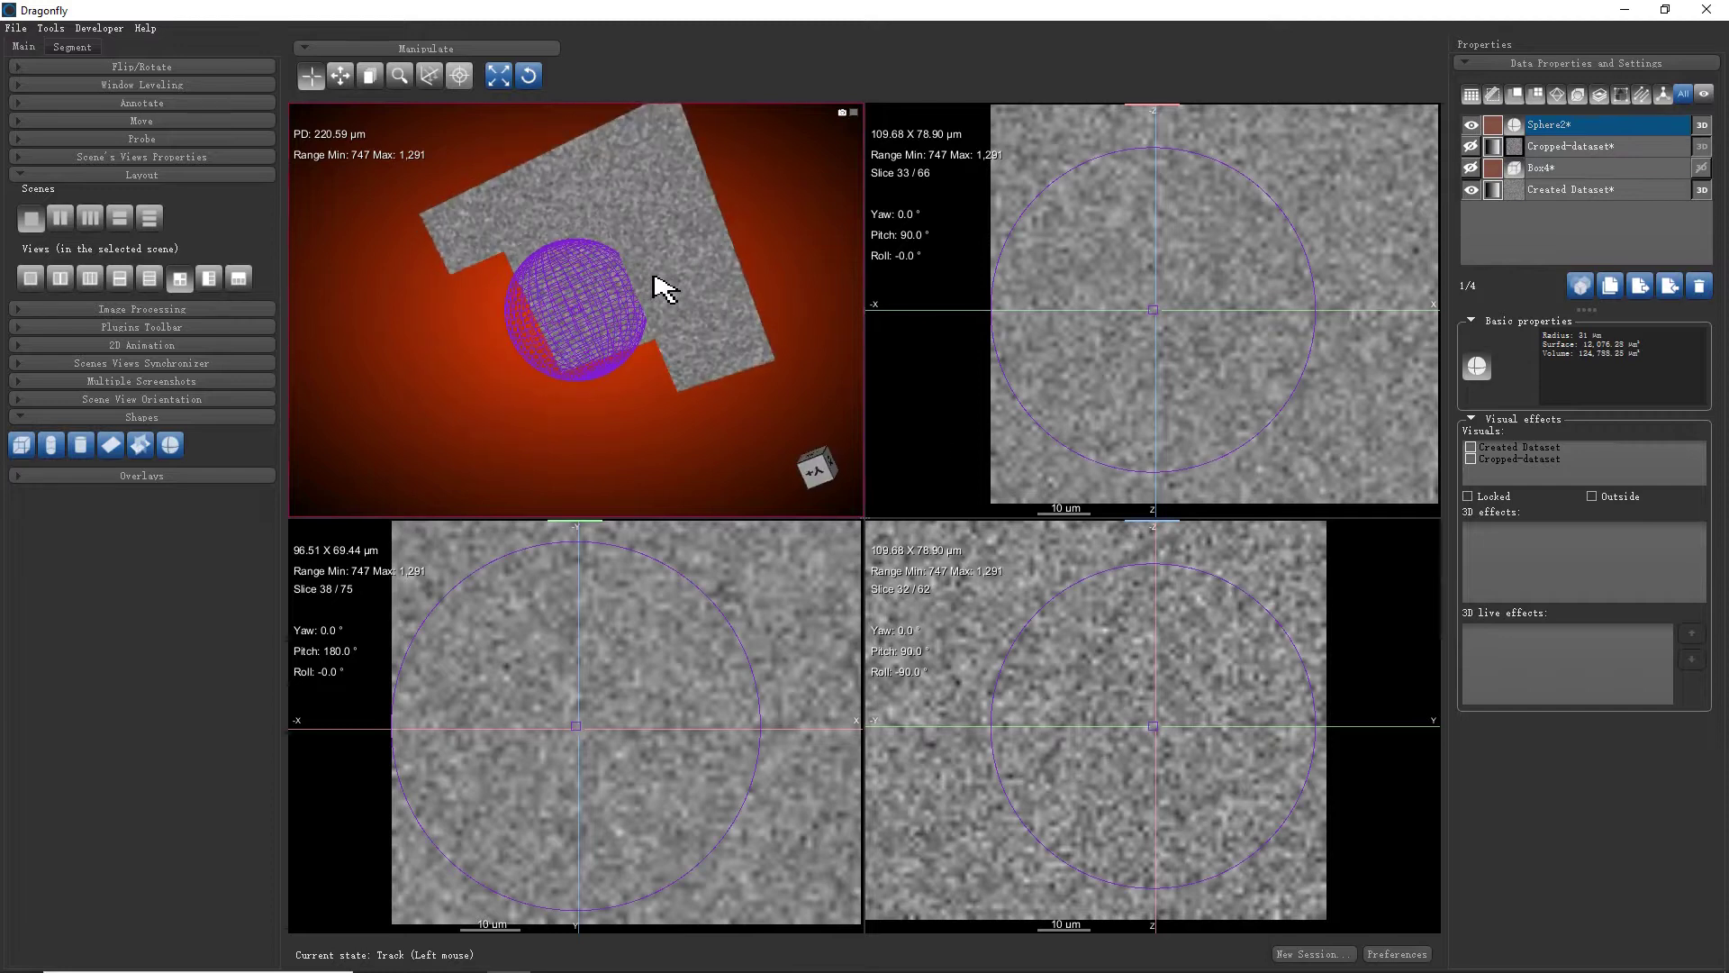
pyautogui.keyDown('ctrl'); pyautogui.click(1612, 171); pyautogui.keyUp('ctrl')
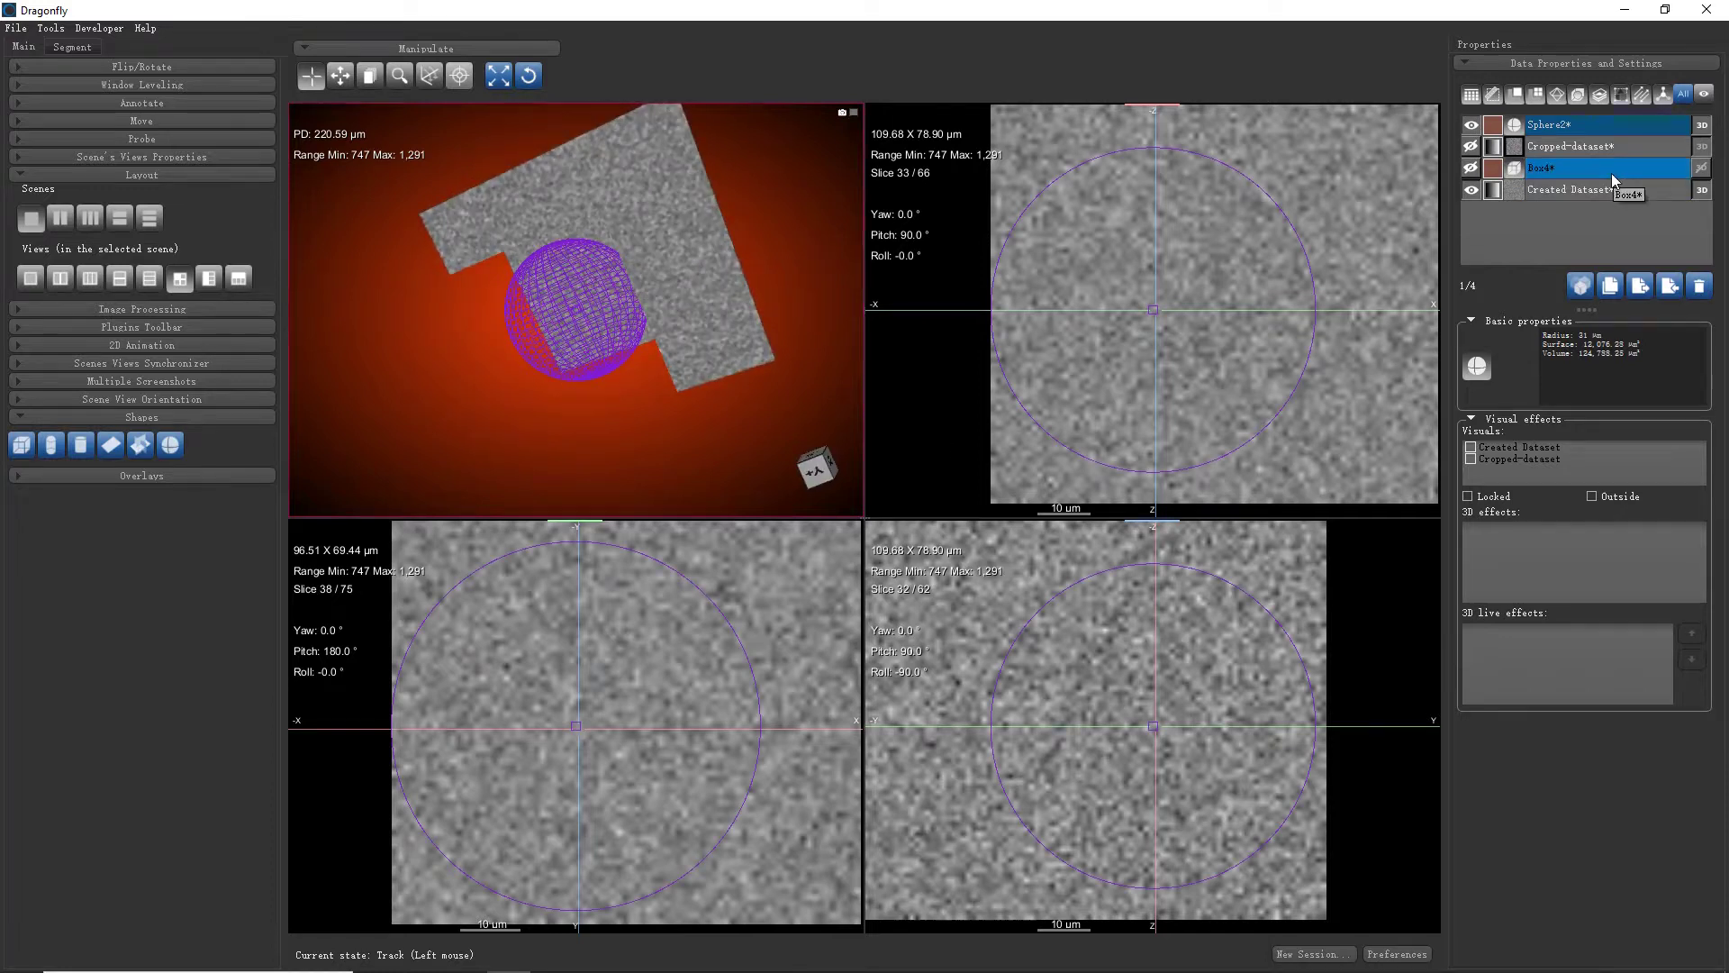
pyautogui.click(1612, 173)
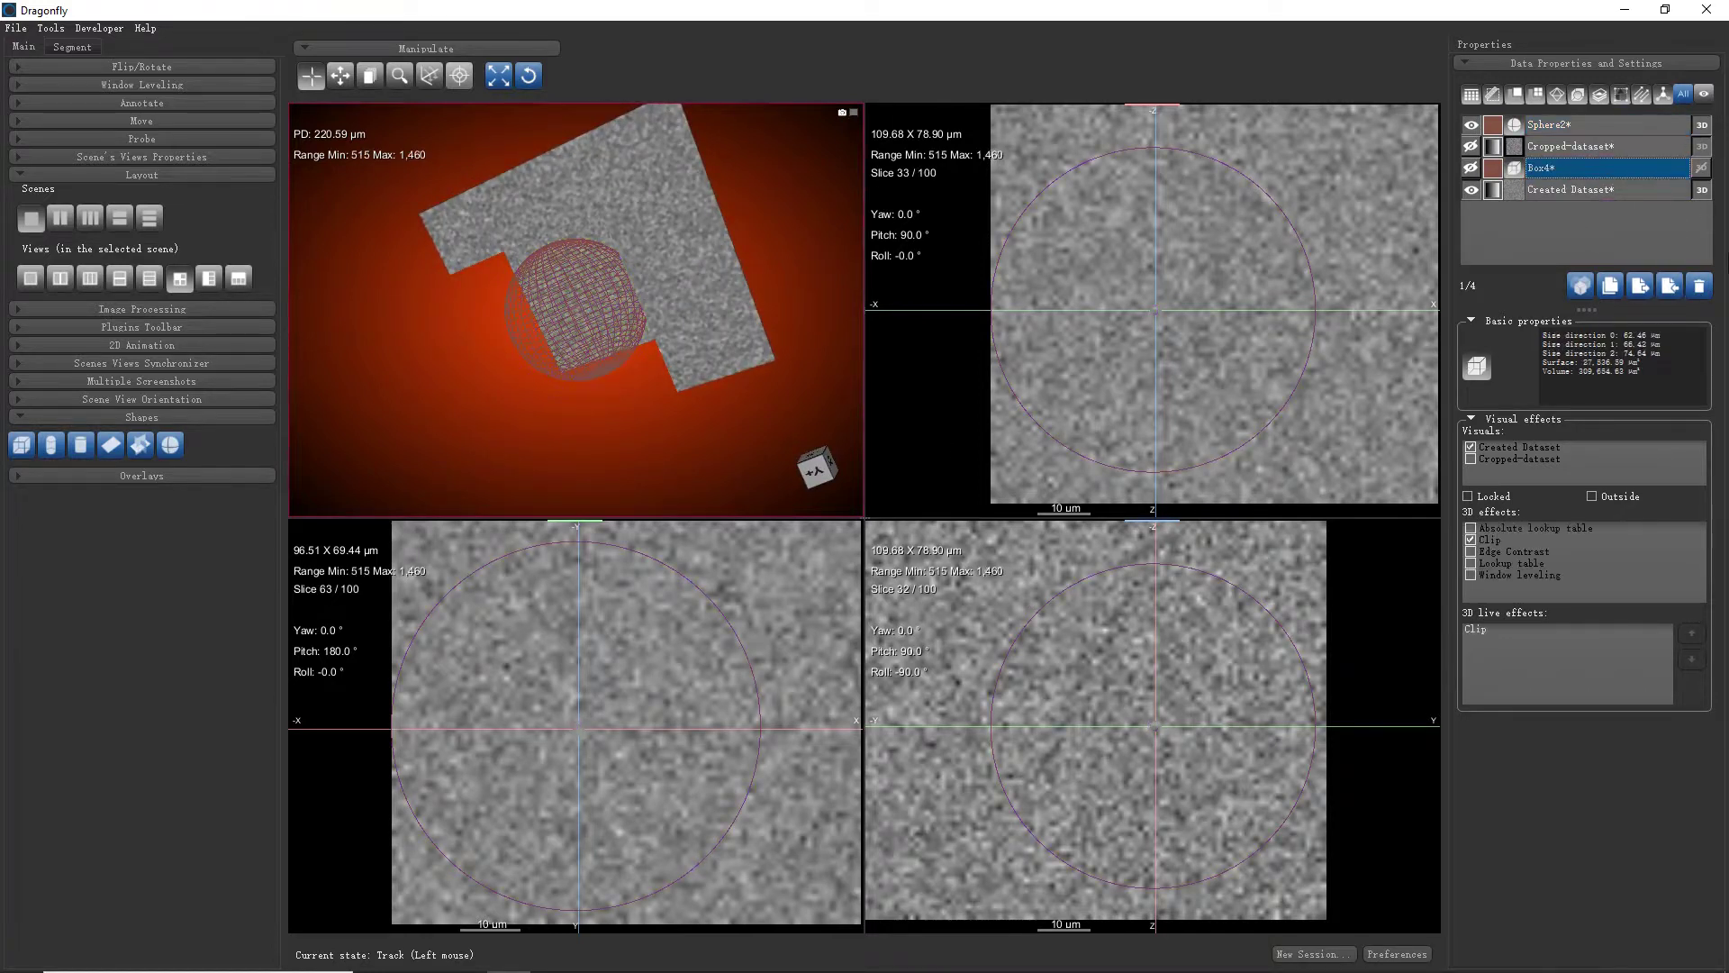
pyautogui.click(1699, 288)
# Resize Sphere2 to about 22 µm radius so it sits inside the volume
pyautogui.click(1596, 128)
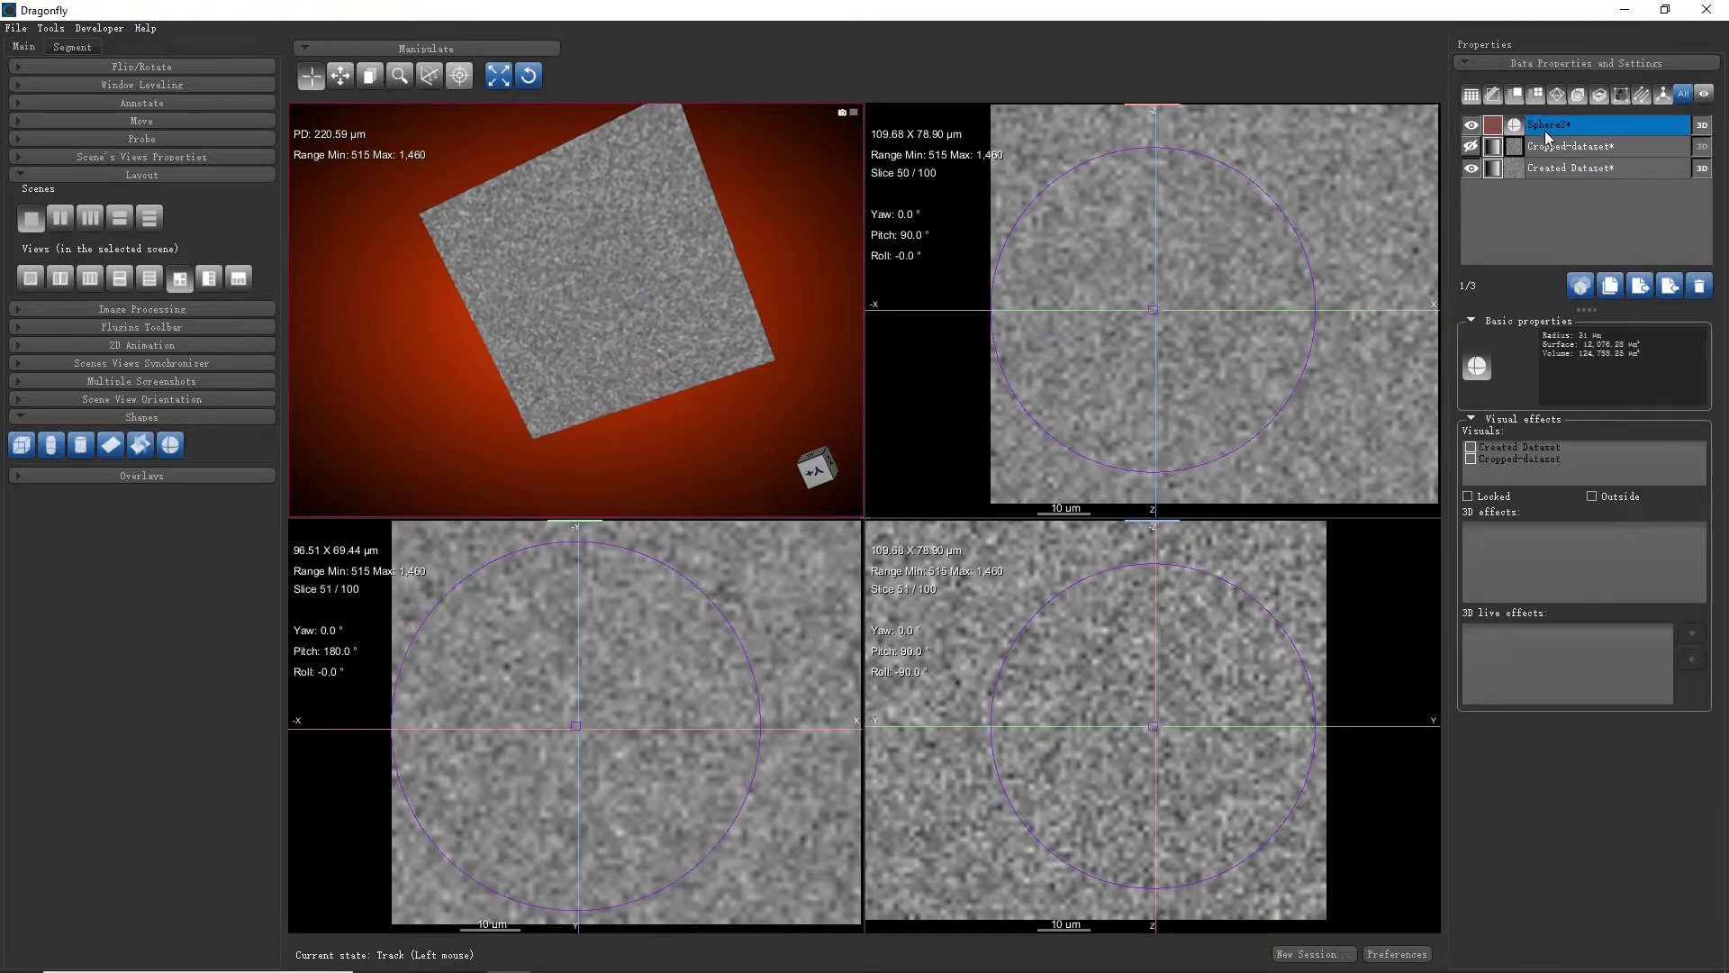
pyautogui.moveTo(1126, 382); pyautogui.dragTo(1515, 234)
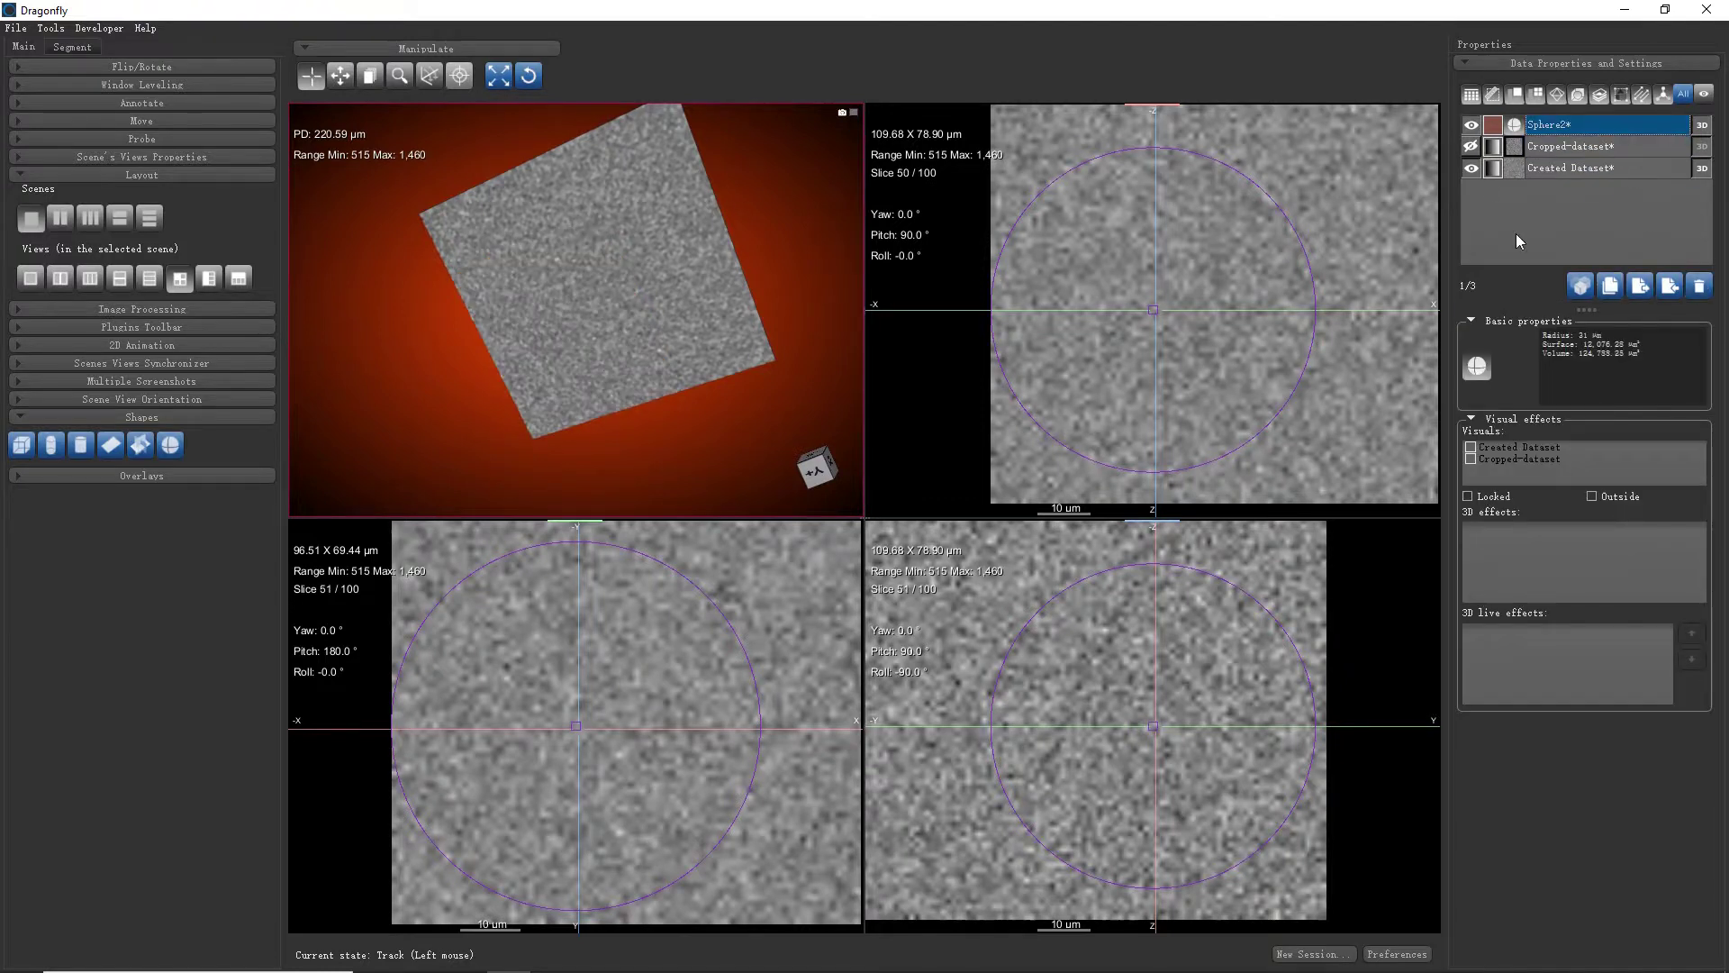
pyautogui.moveTo(755, 335); pyautogui.dragTo(665, 290)
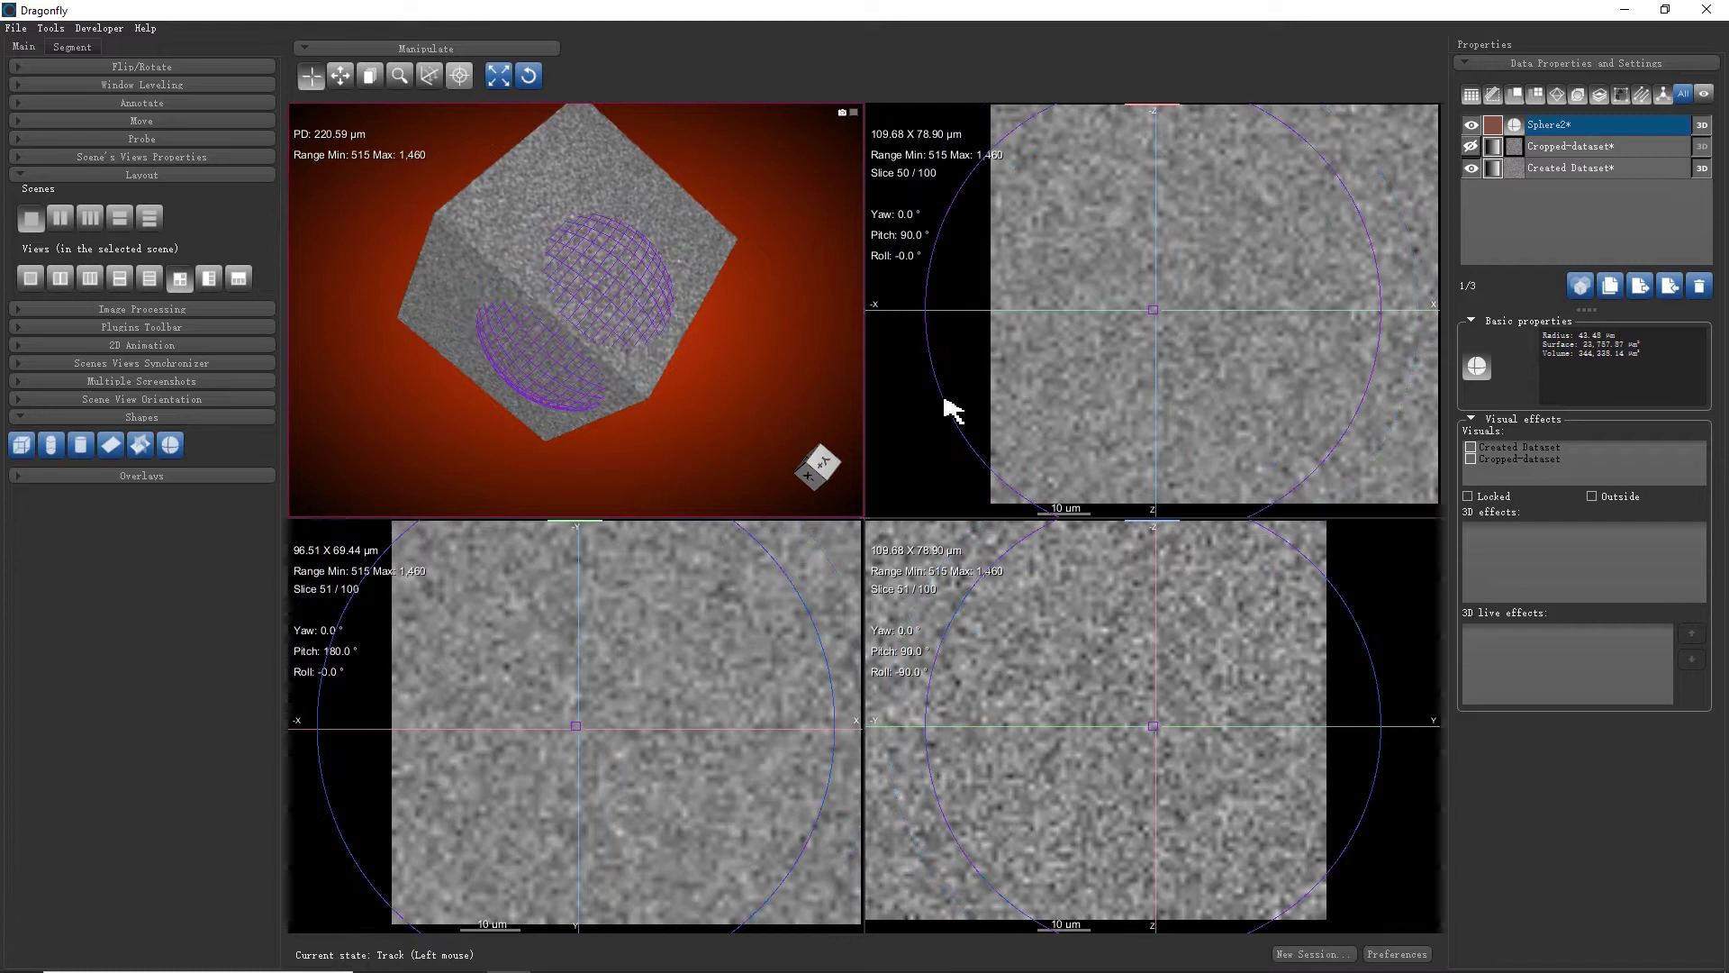
pyautogui.moveTo(947, 405); pyautogui.dragTo(1065, 387)
pyautogui.moveTo(811, 297); pyautogui.dragTo(666, 378)
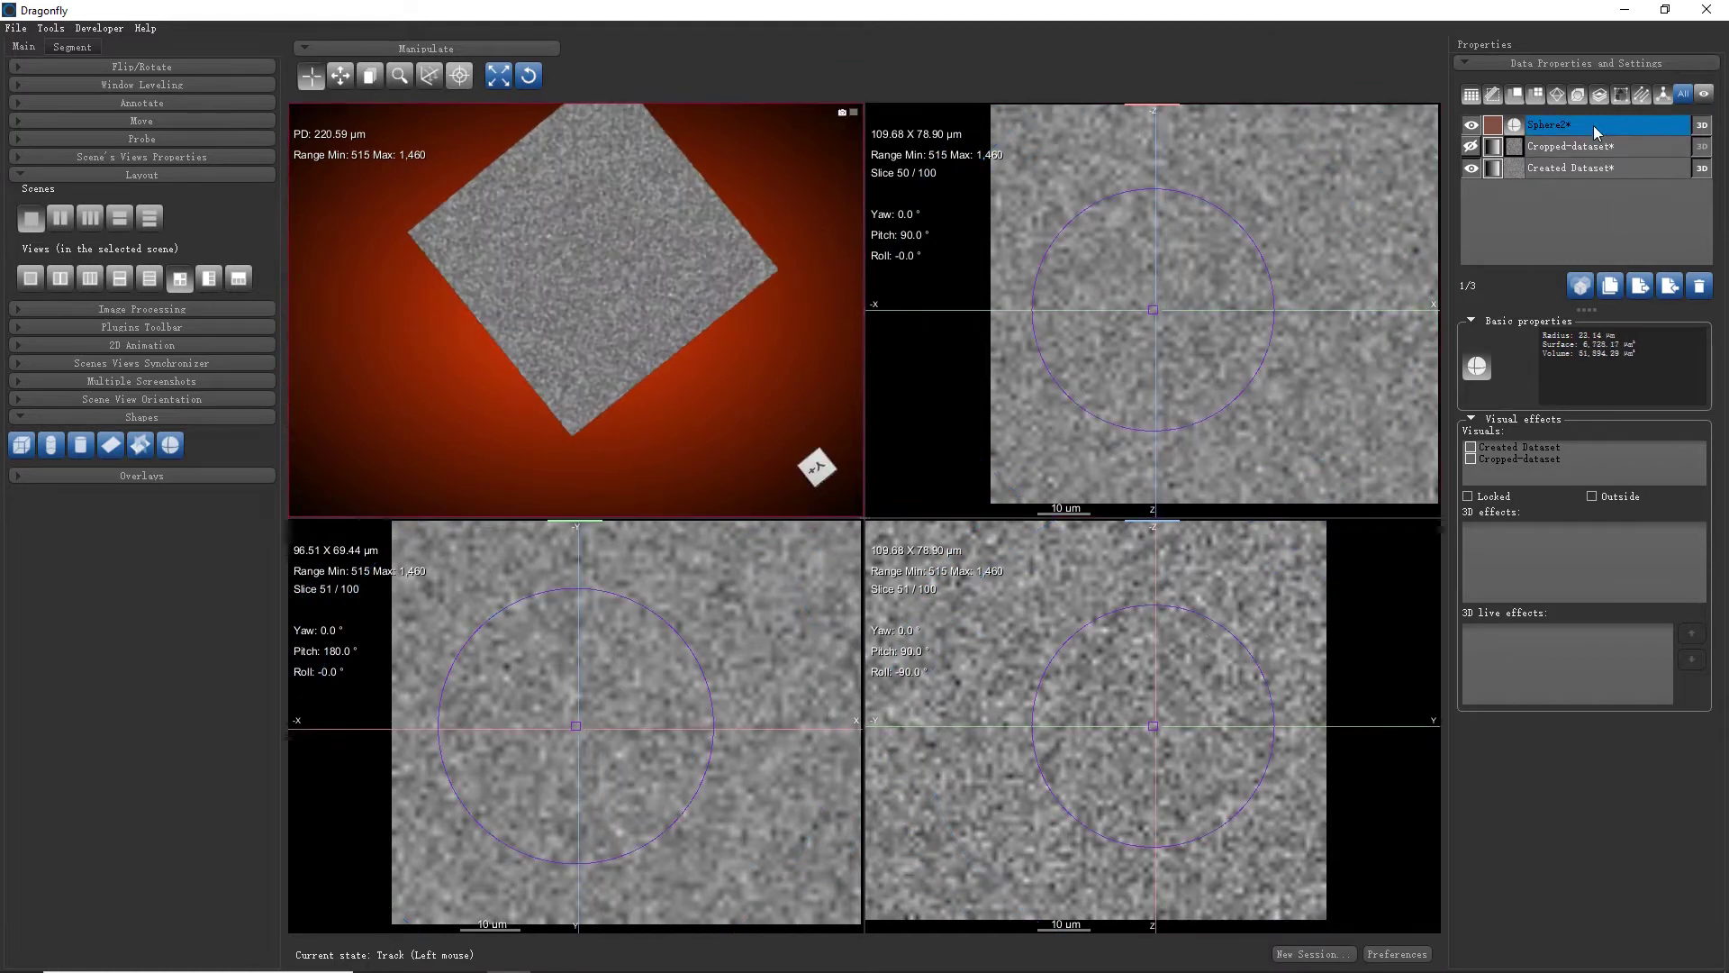
# Enable the Clip 3D effect on Created Dataset through Sphere2 with Outside clipping
pyautogui.doubleClick(1560, 129)
pyautogui.press('Return')
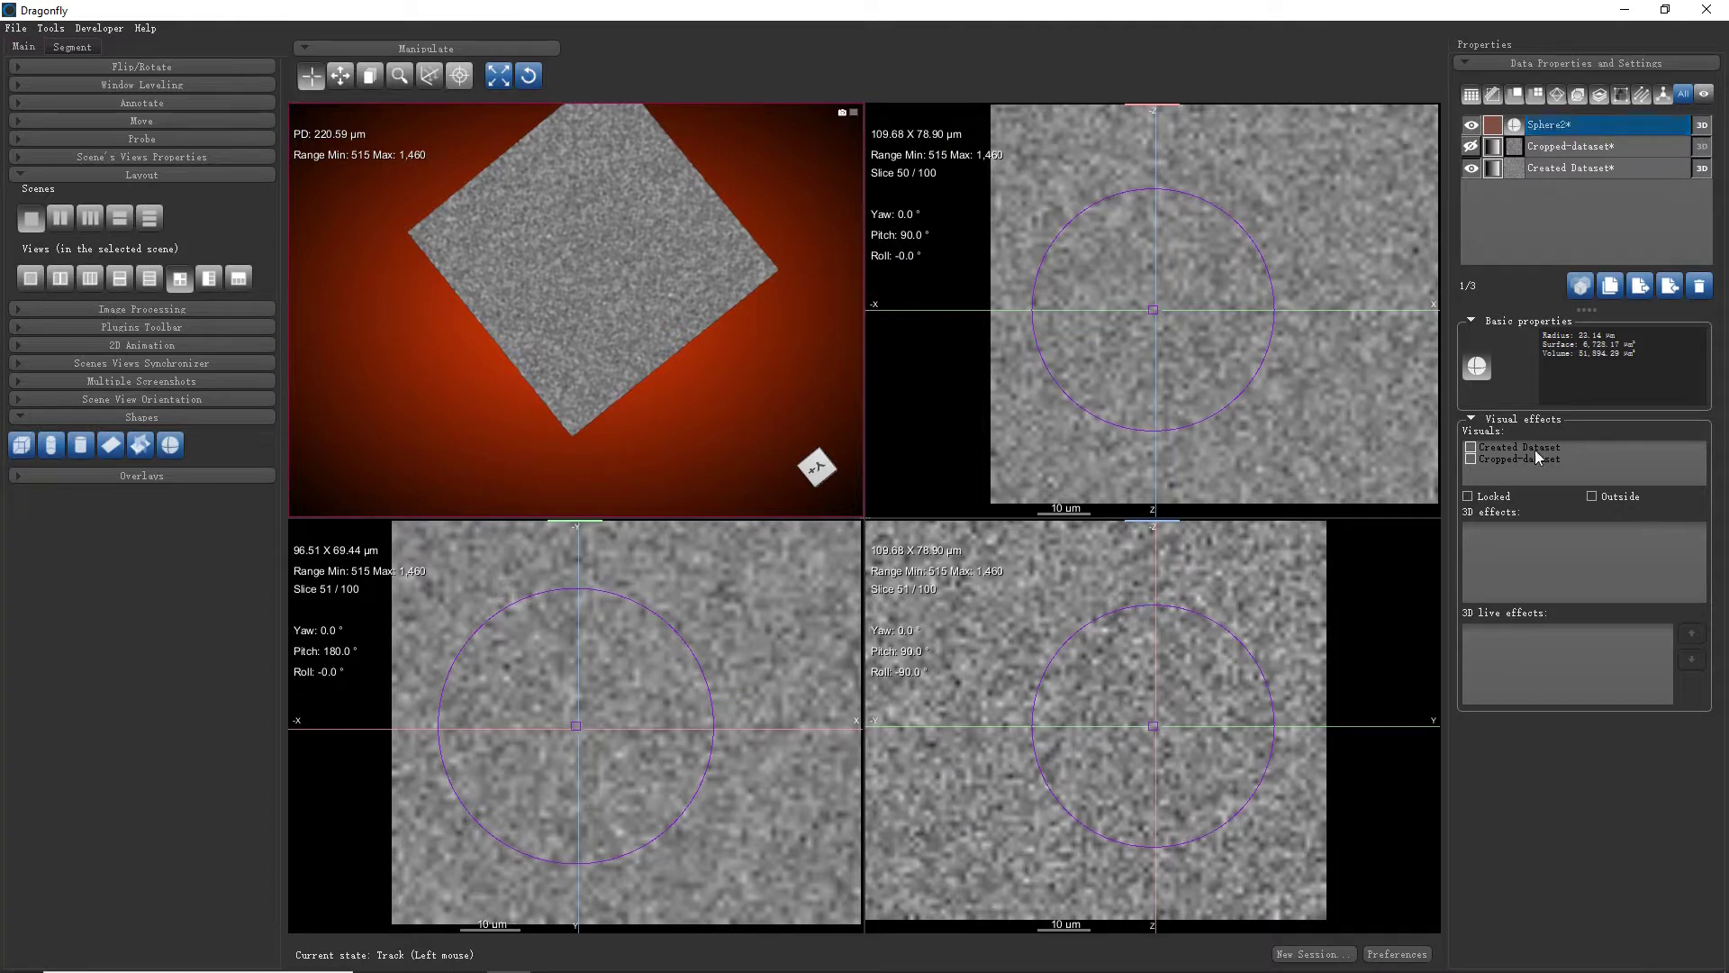
pyautogui.click(1471, 448)
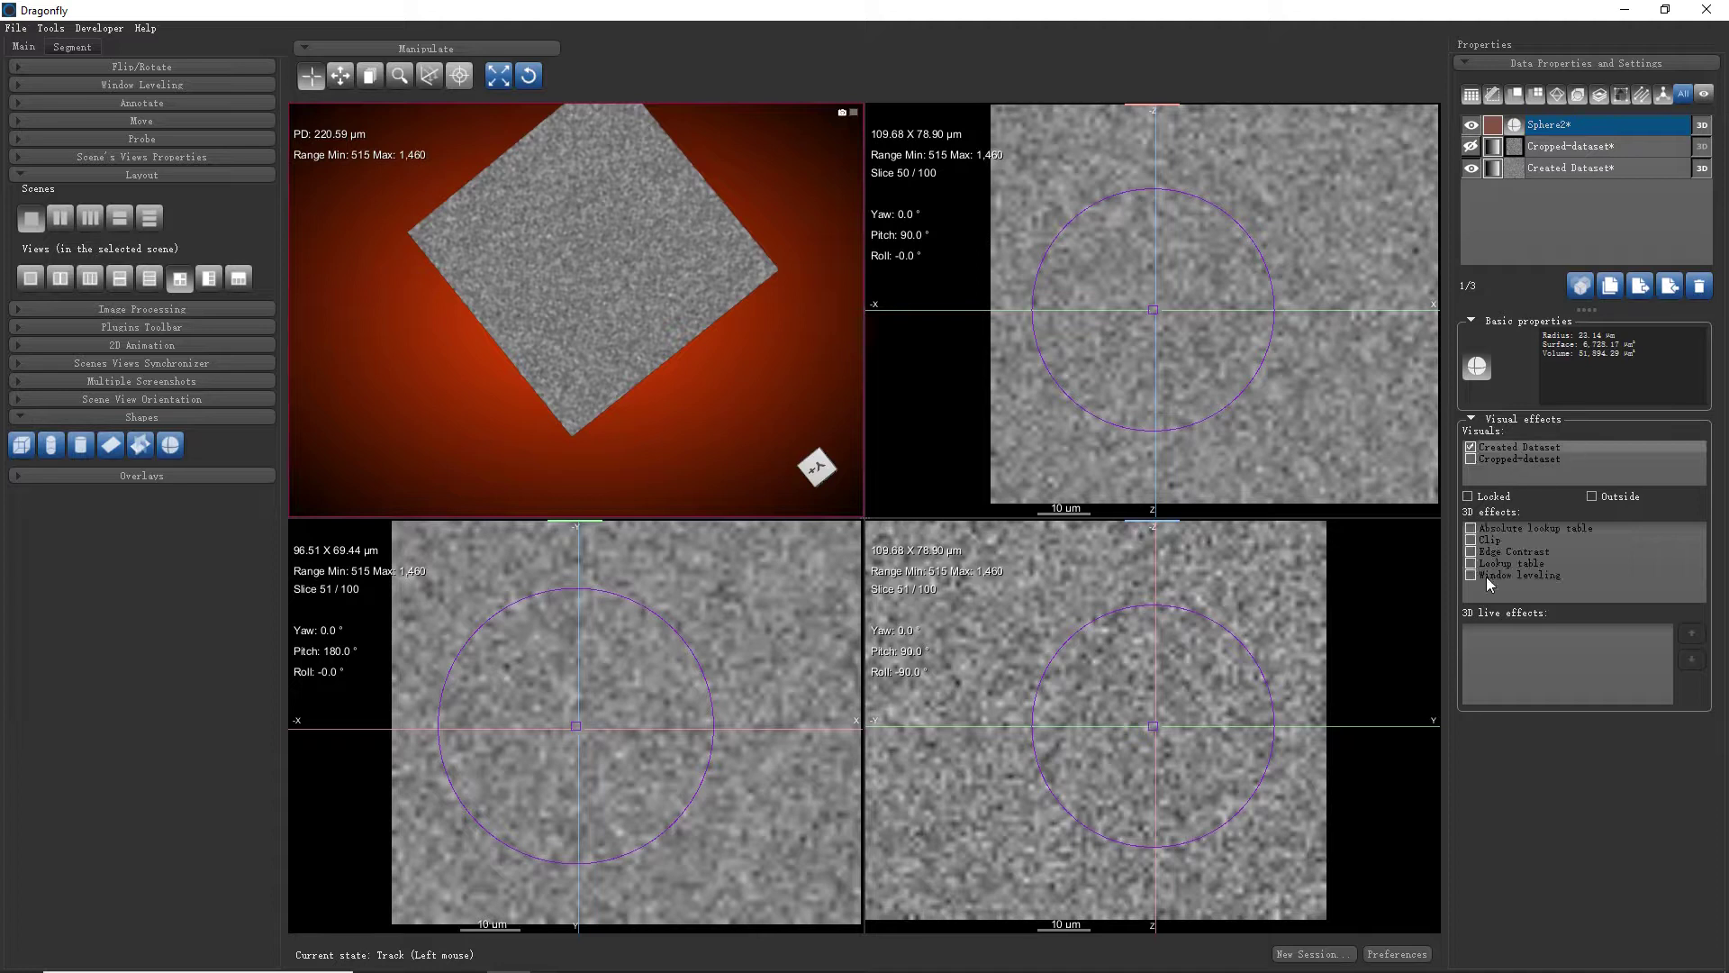
pyautogui.click(1470, 541)
pyautogui.click(1592, 496)
pyautogui.moveTo(813, 290); pyautogui.dragTo(718, 320)
pyautogui.moveTo(736, 308); pyautogui.dragTo(717, 419, button='right')
# Flip the clipping side, settling on only the noise ball inside Sphere2
pyautogui.click(1592, 496)
pyautogui.moveTo(722, 367); pyautogui.dragTo(741, 320, button='right')
pyautogui.moveTo(741, 321); pyautogui.dragTo(625, 178)
pyautogui.moveTo(644, 259); pyautogui.dragTo(551, 289)
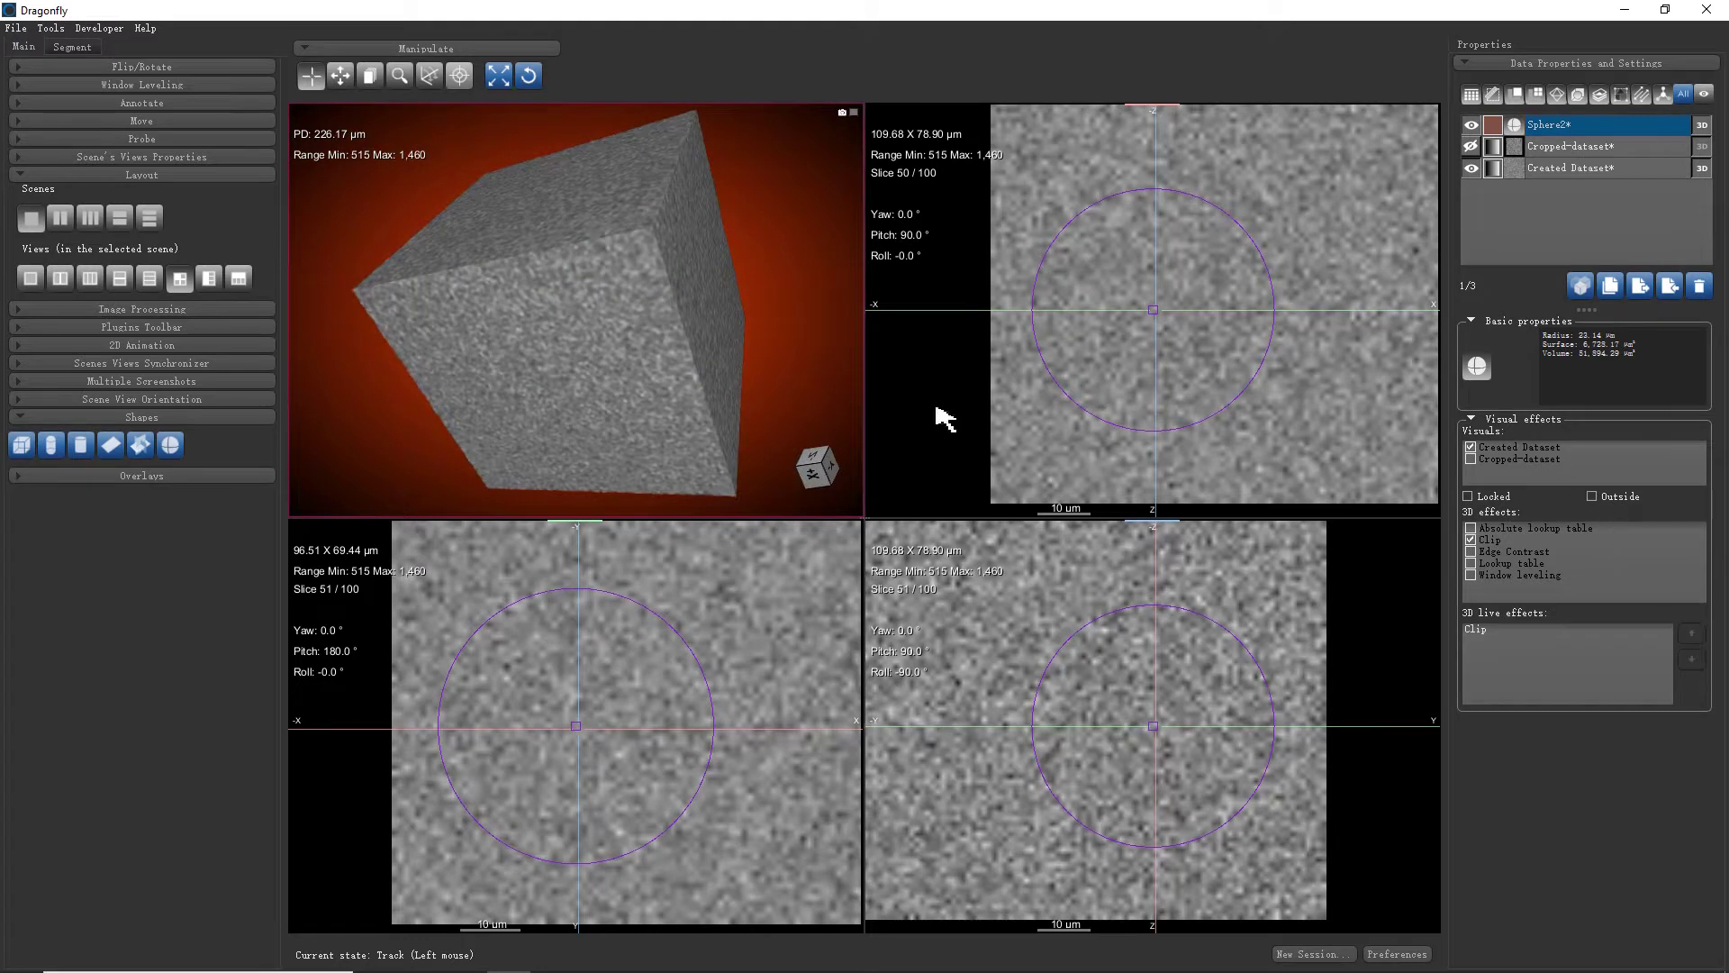
pyautogui.click(1612, 502)
pyautogui.scroll(5, 706, 425)
pyautogui.scroll(3, 718, 309)
pyautogui.moveTo(721, 225); pyautogui.dragTo(807, 285)
pyautogui.doubleClick(1577, 133)
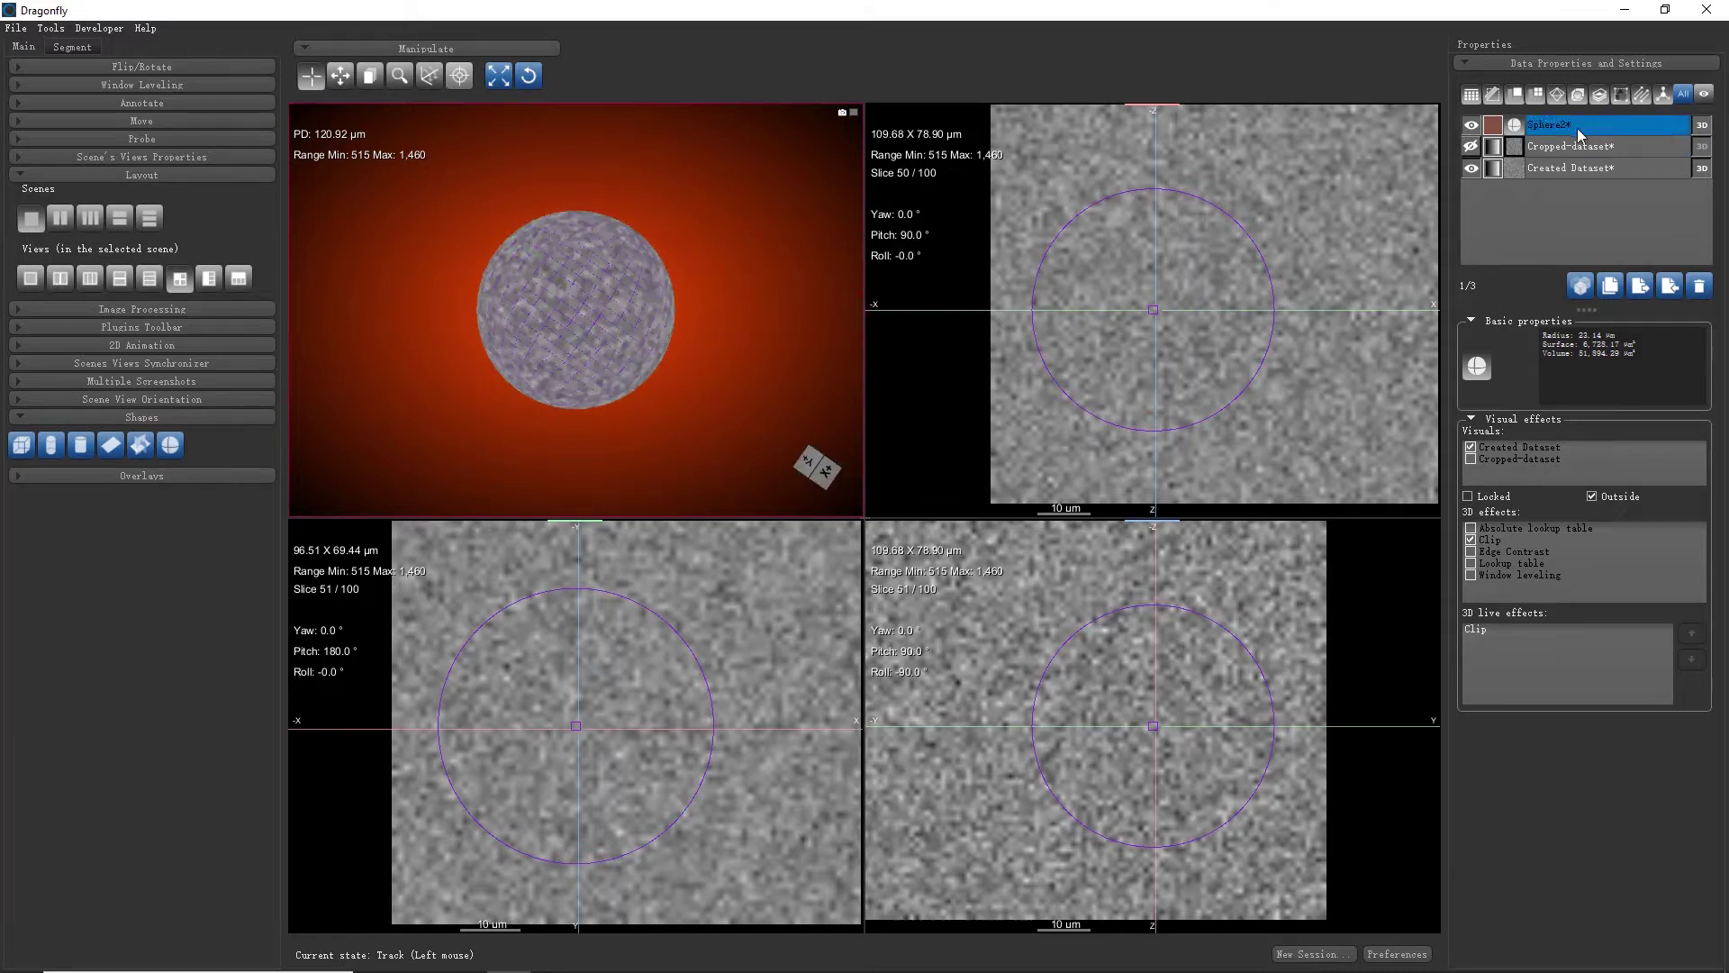
# Check Sphere2's context menu, deselect the sphere, and open the Tools menu
pyautogui.rightClick(1580, 127)
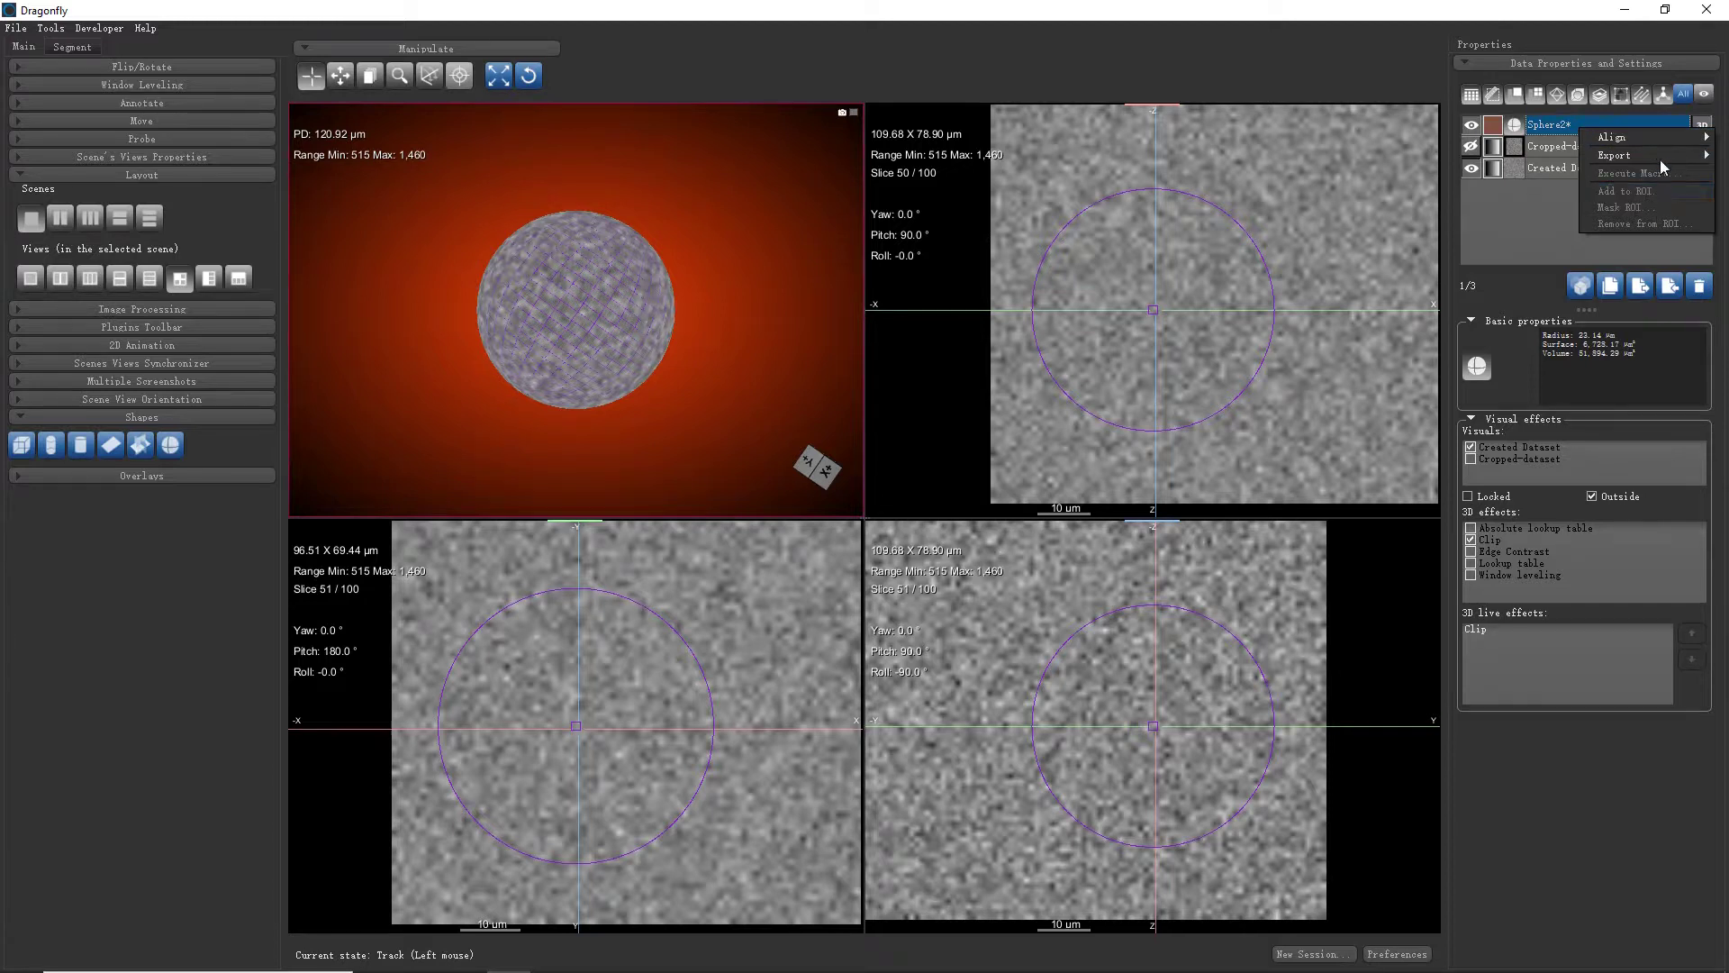
pyautogui.click(1575, 193)
pyautogui.click(1573, 134)
pyautogui.rightClick(1574, 132)
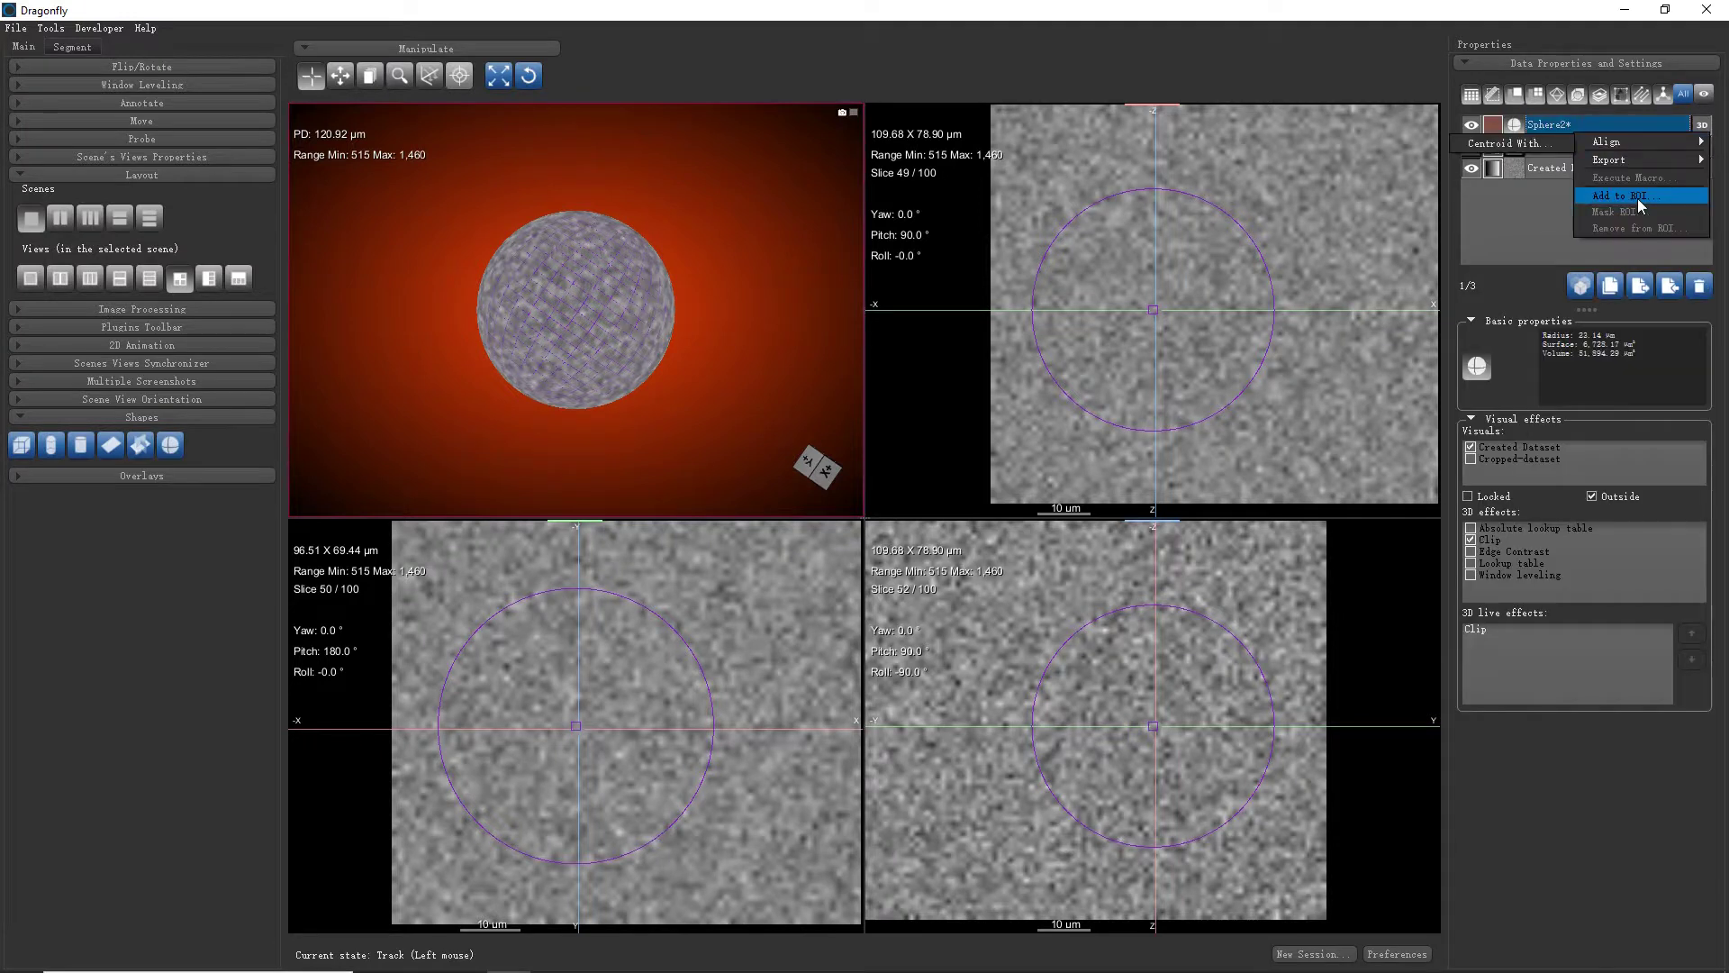
pyautogui.click(1553, 231)
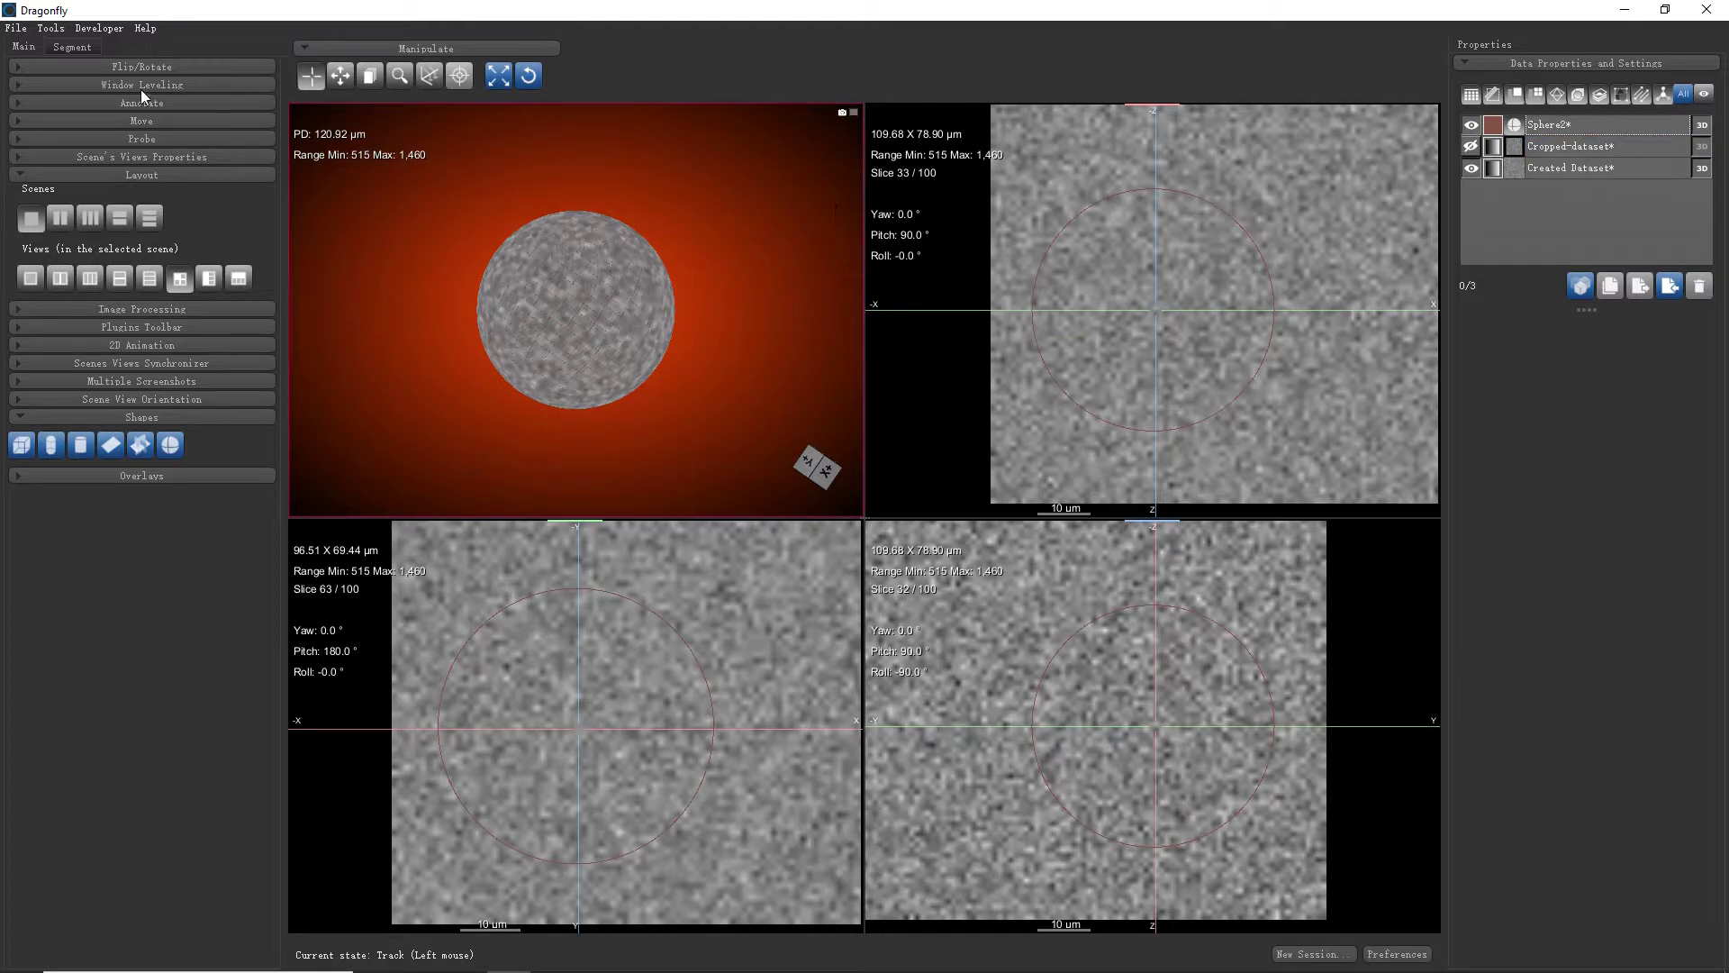
pyautogui.click(49, 30)
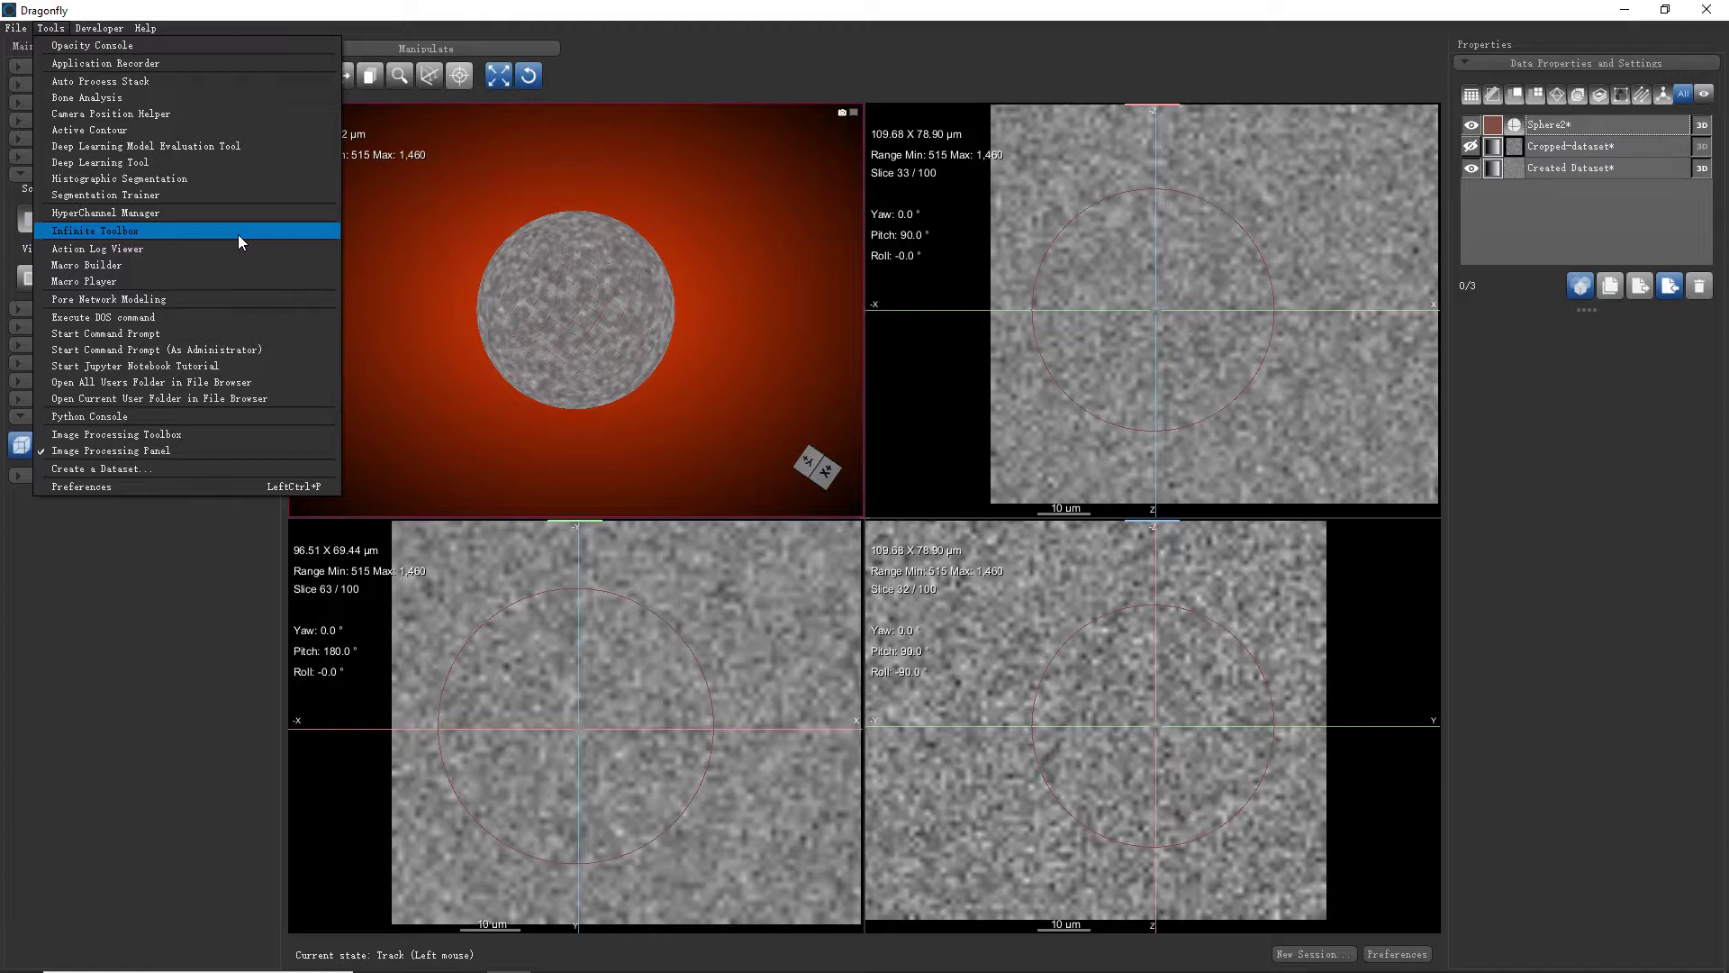
# Launch the Infinite Toolbox from the Tools menu
pyautogui.click(238, 234)
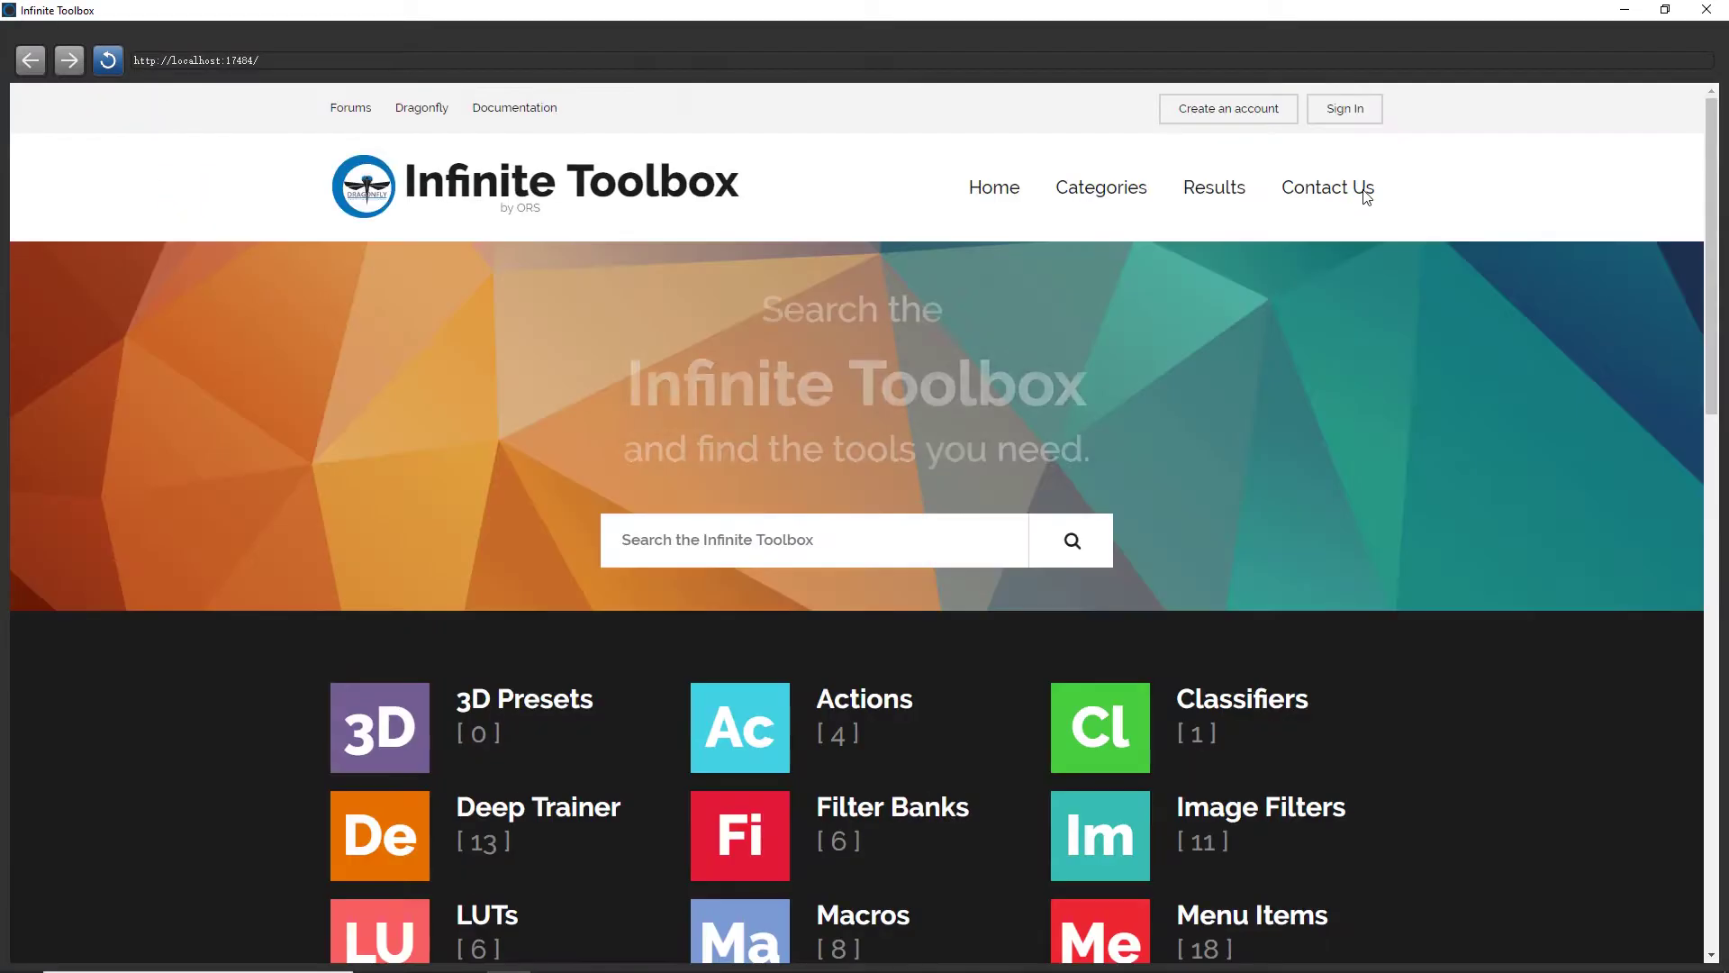
# Browse the Infinite Toolbox home page categories, then go to the Sign In page
pyautogui.scroll(-2, 1397, 521)
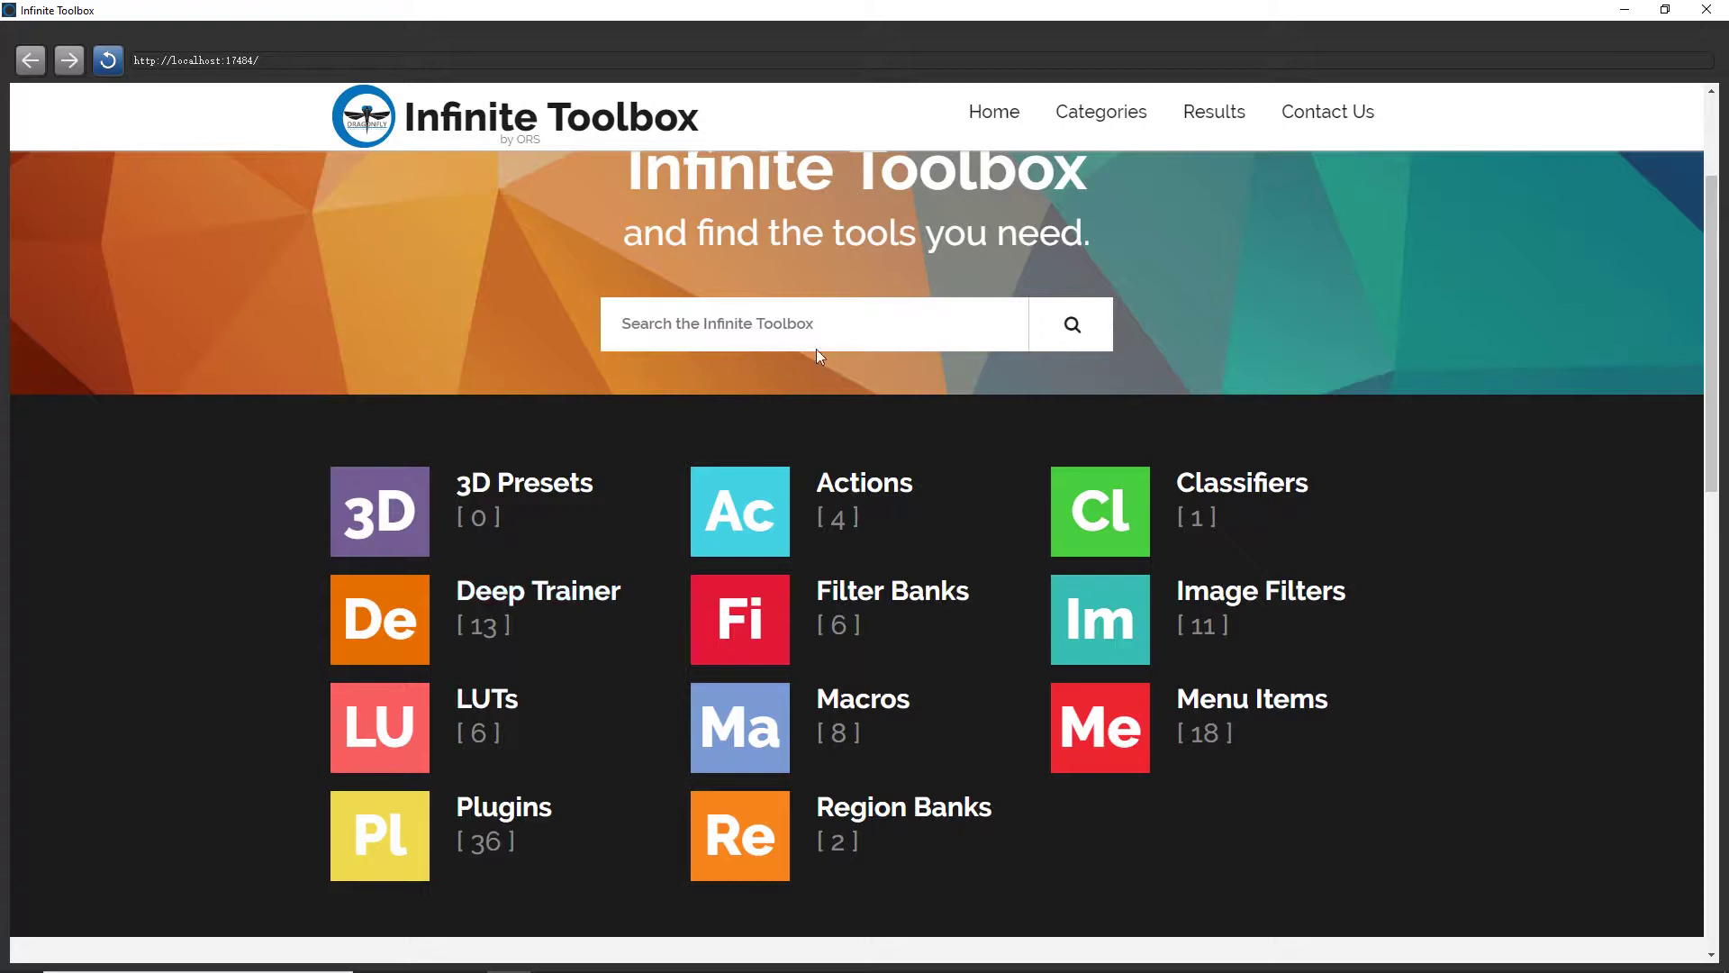
pyautogui.scroll(3, 1411, 391)
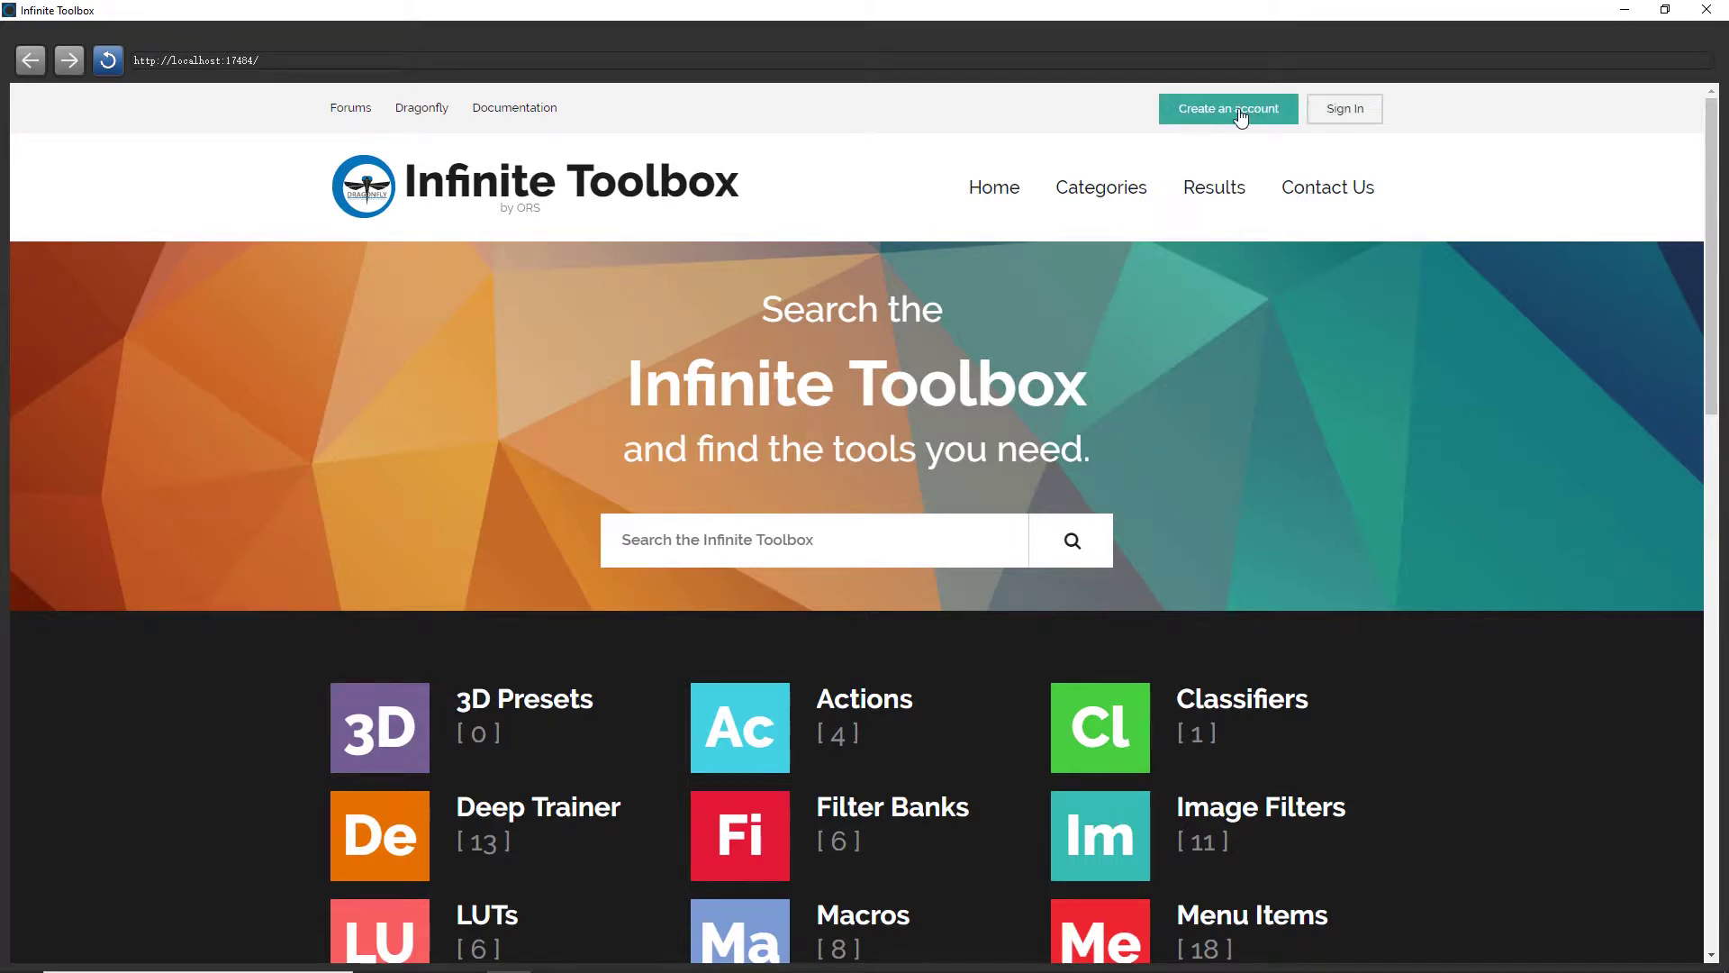
pyautogui.click(1376, 117)
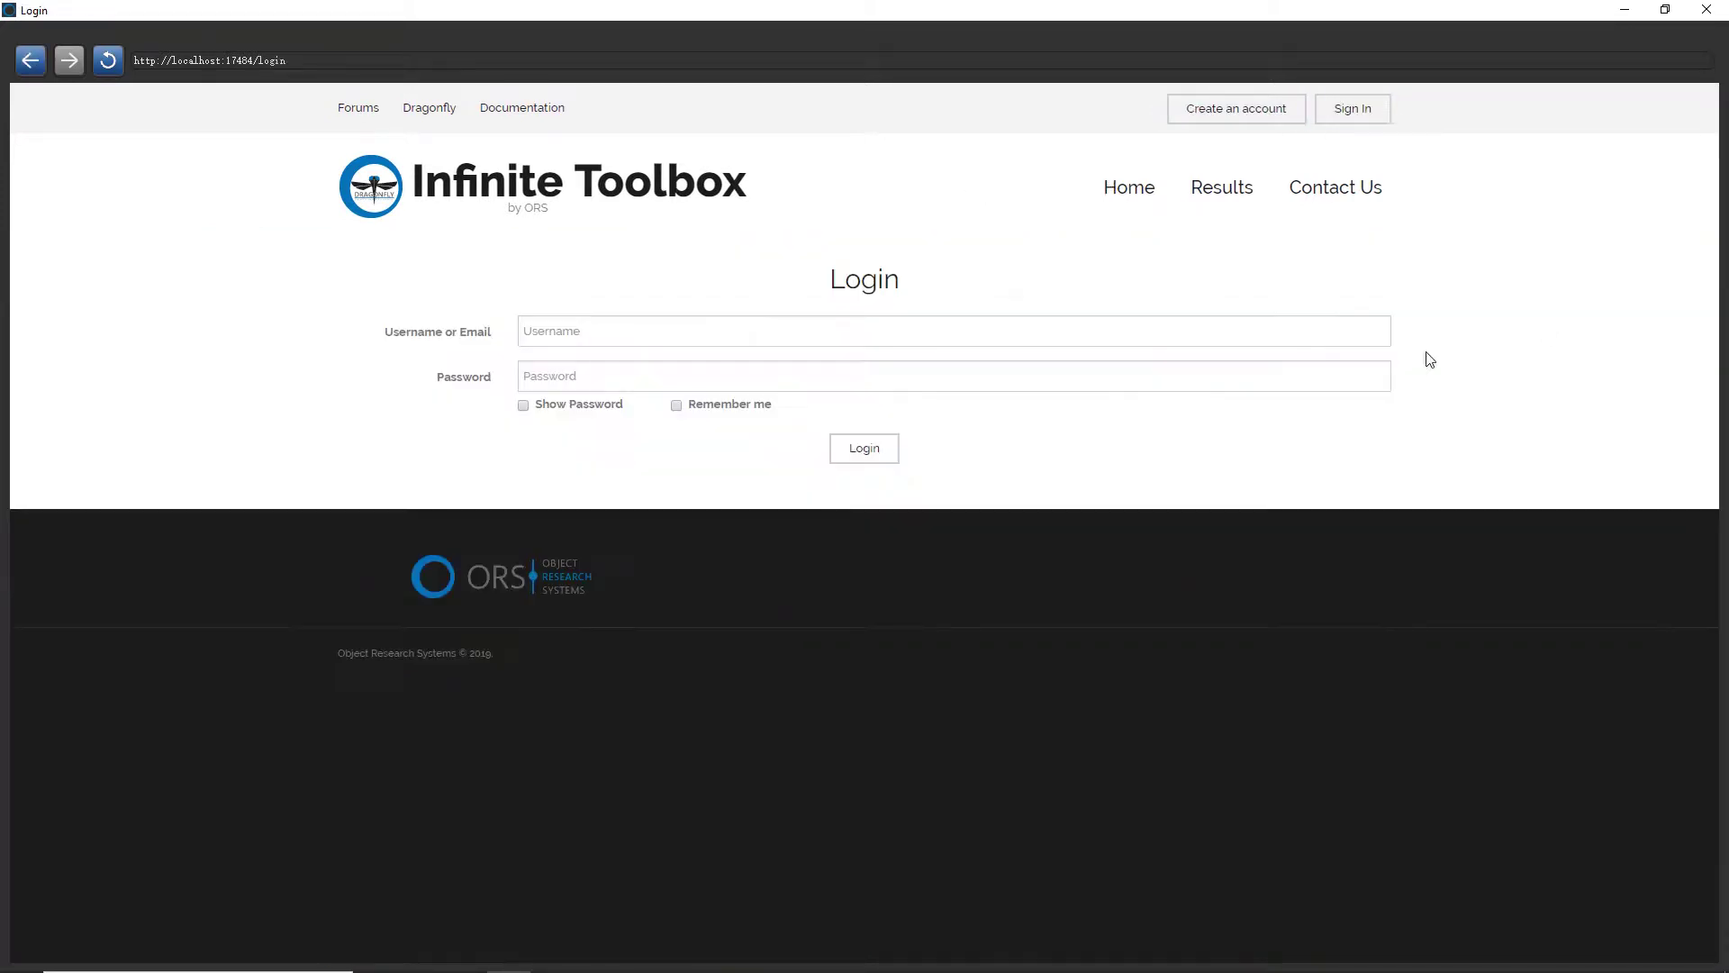
# Log in to Infinite Toolbox with the account e-mail and password
pyautogui.click(698, 332)
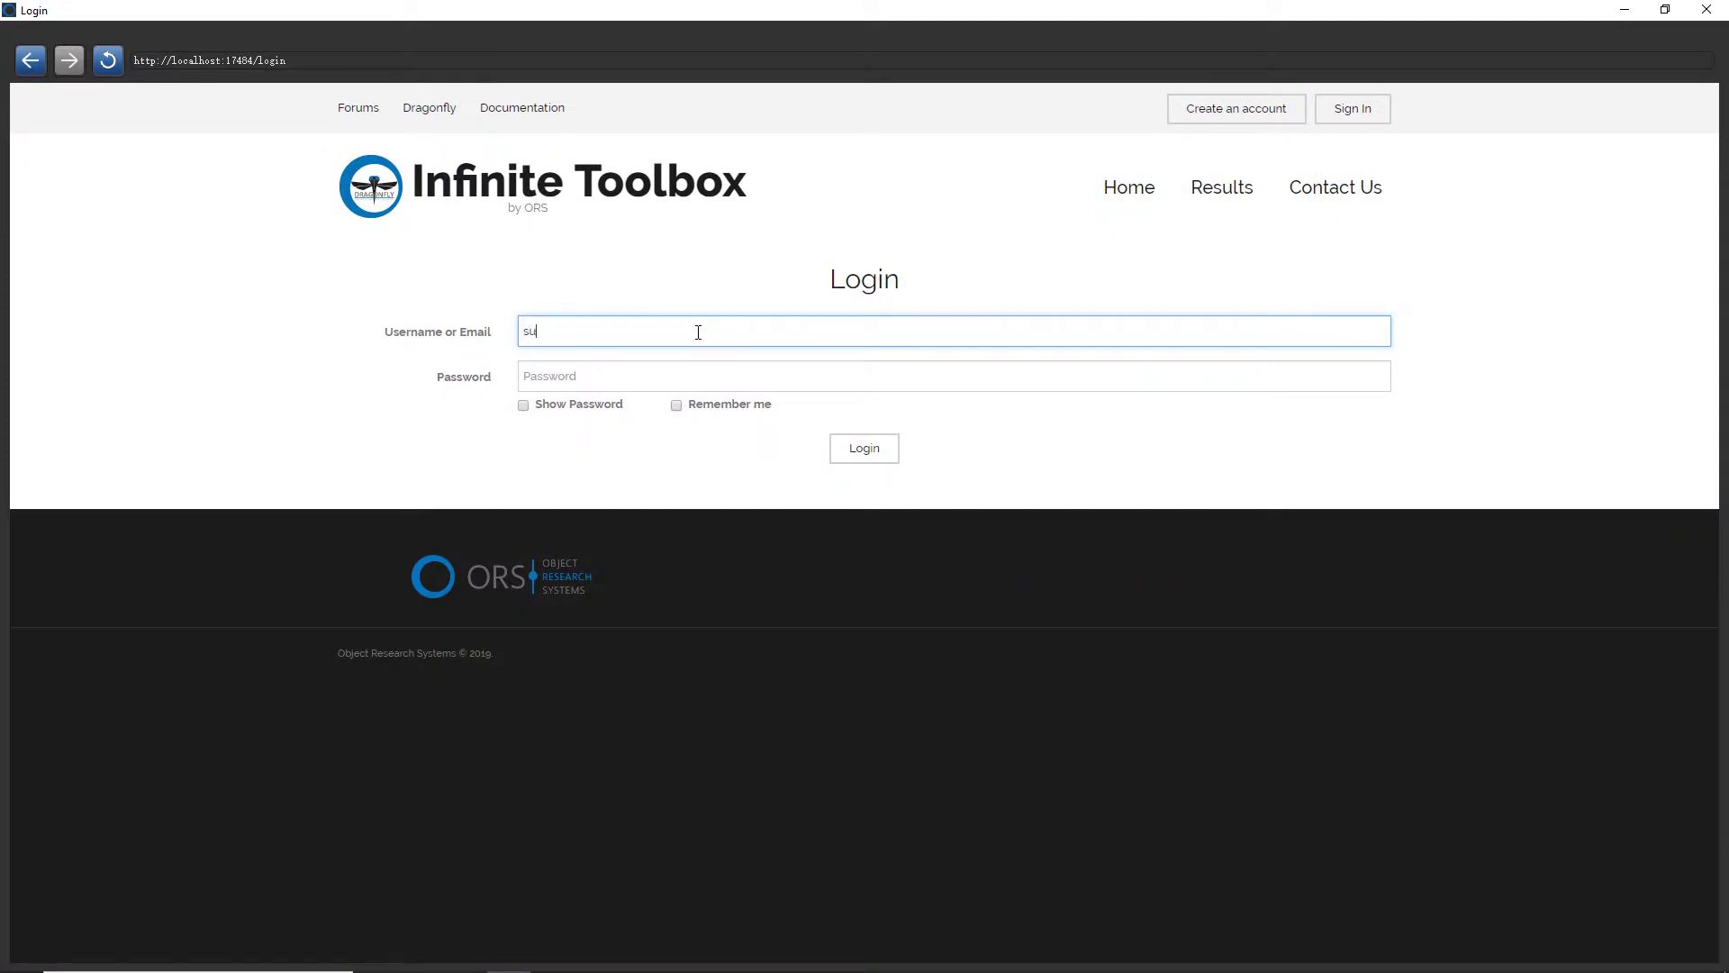
pyautogui.press('Tab')
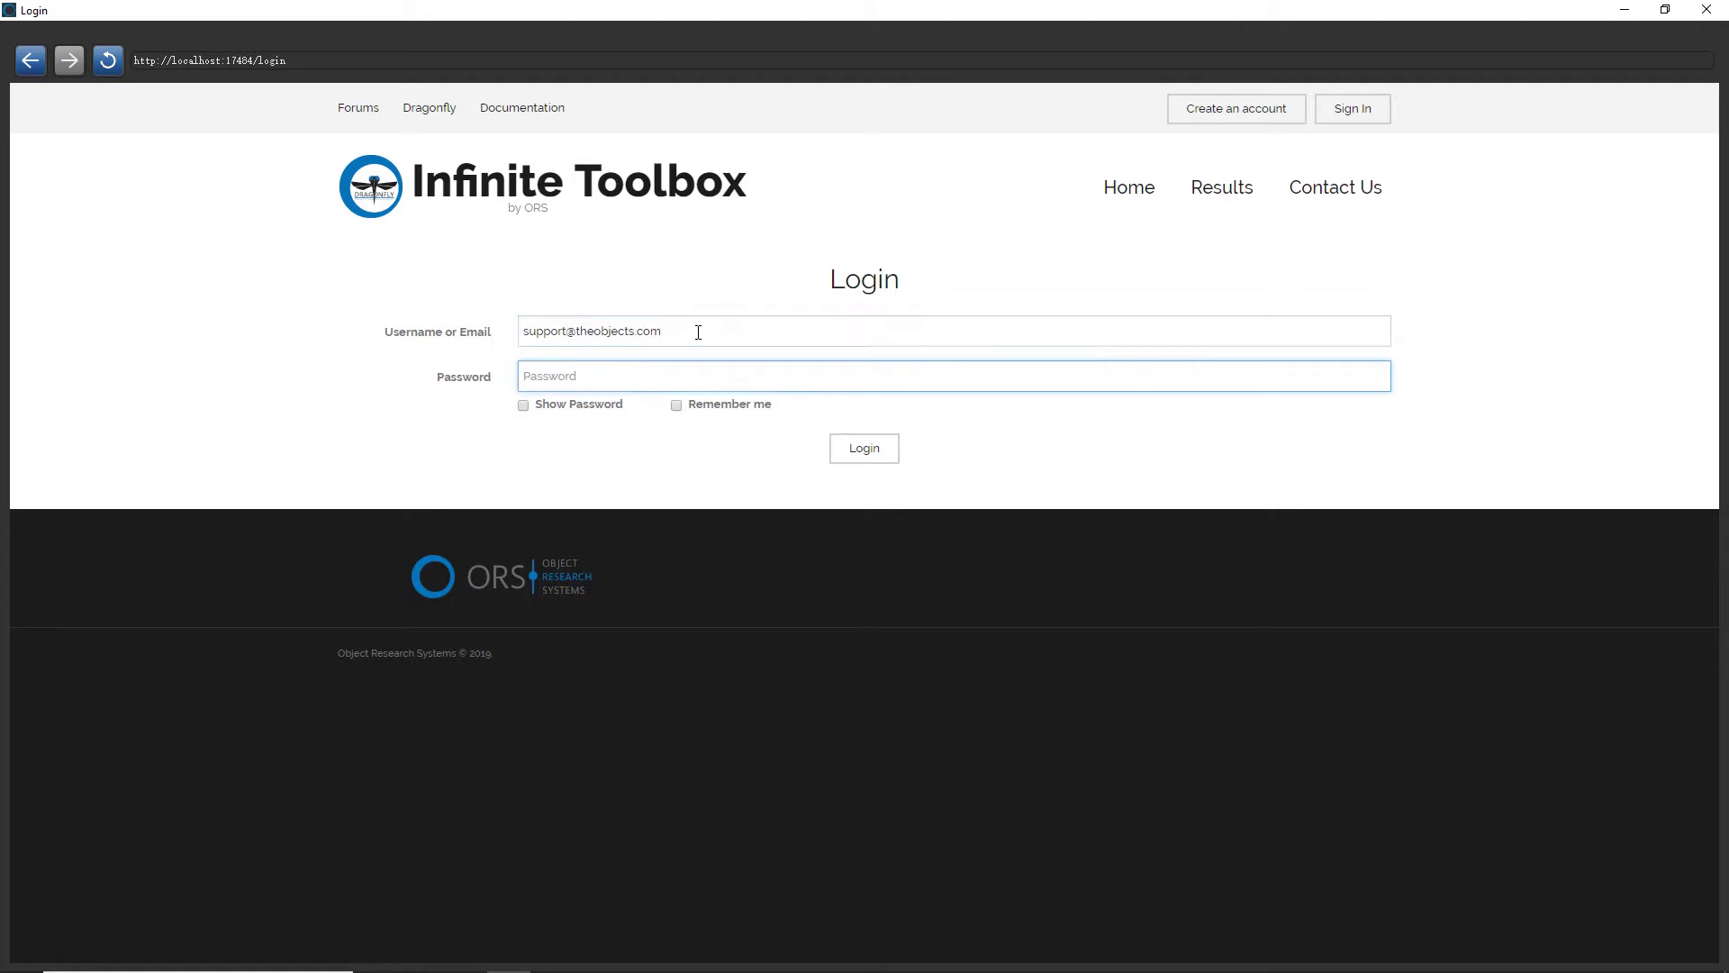
pyautogui.write('*')
pyautogui.click(852, 455)
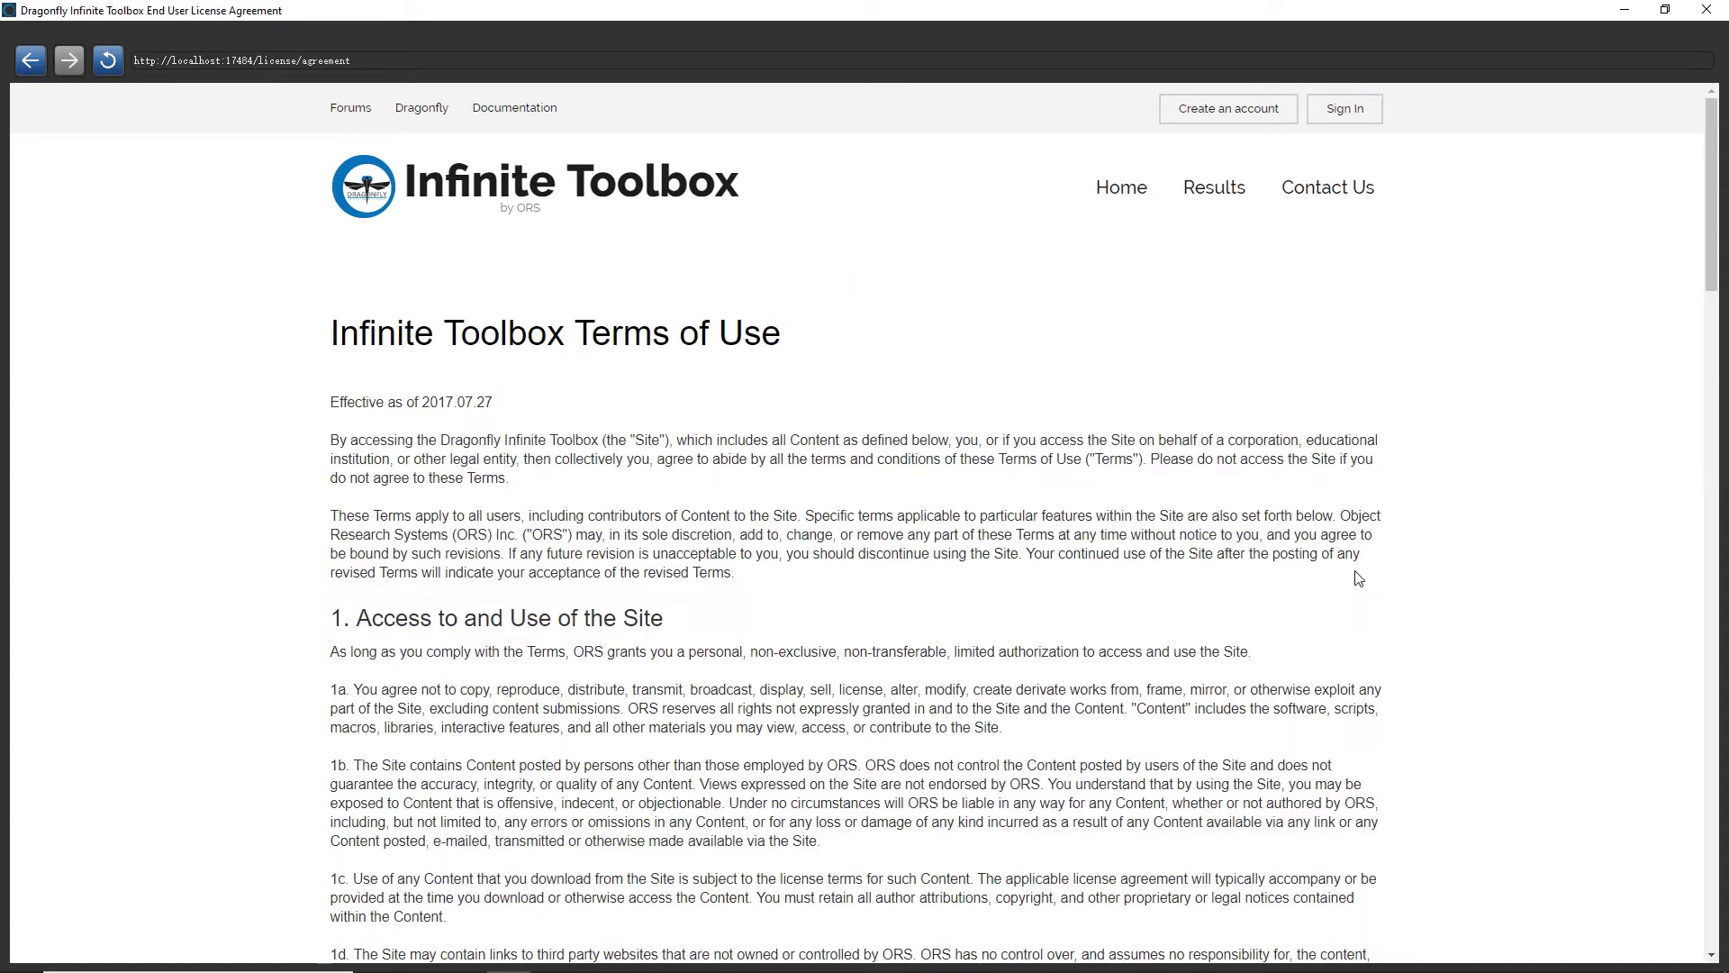
# Read to the end of the Terms of Use, tick the agreement and accept
pyautogui.scroll(-8, 927, 500)
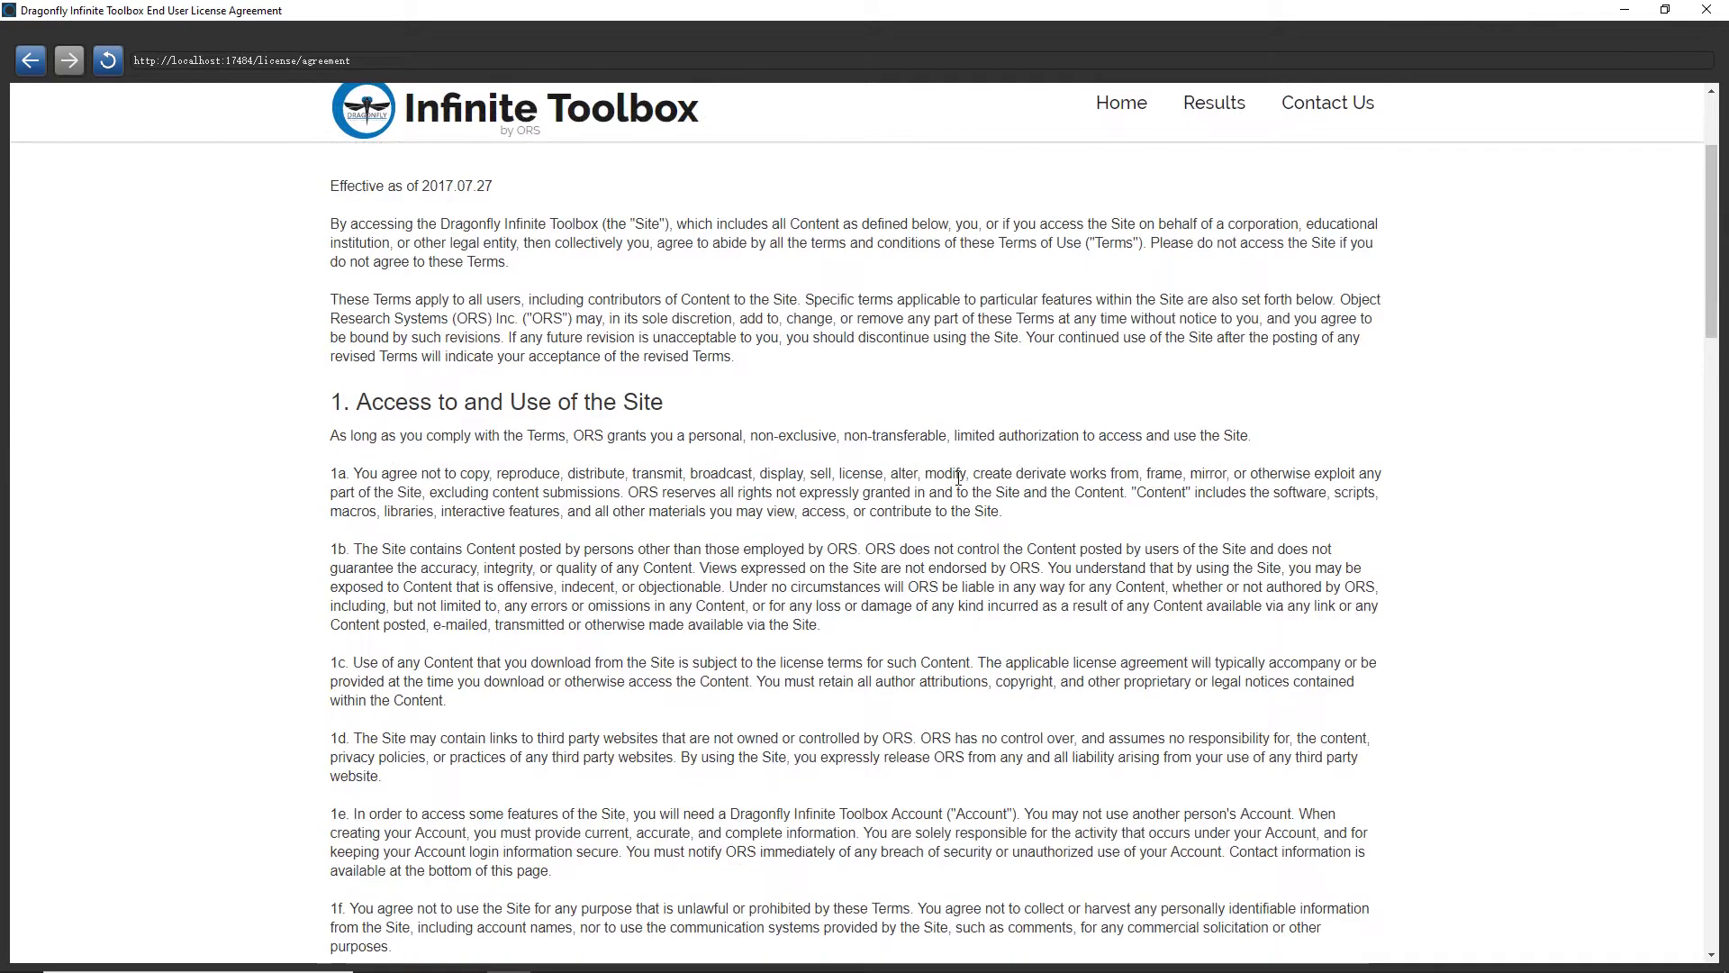
pyautogui.scroll(-20, 954, 494)
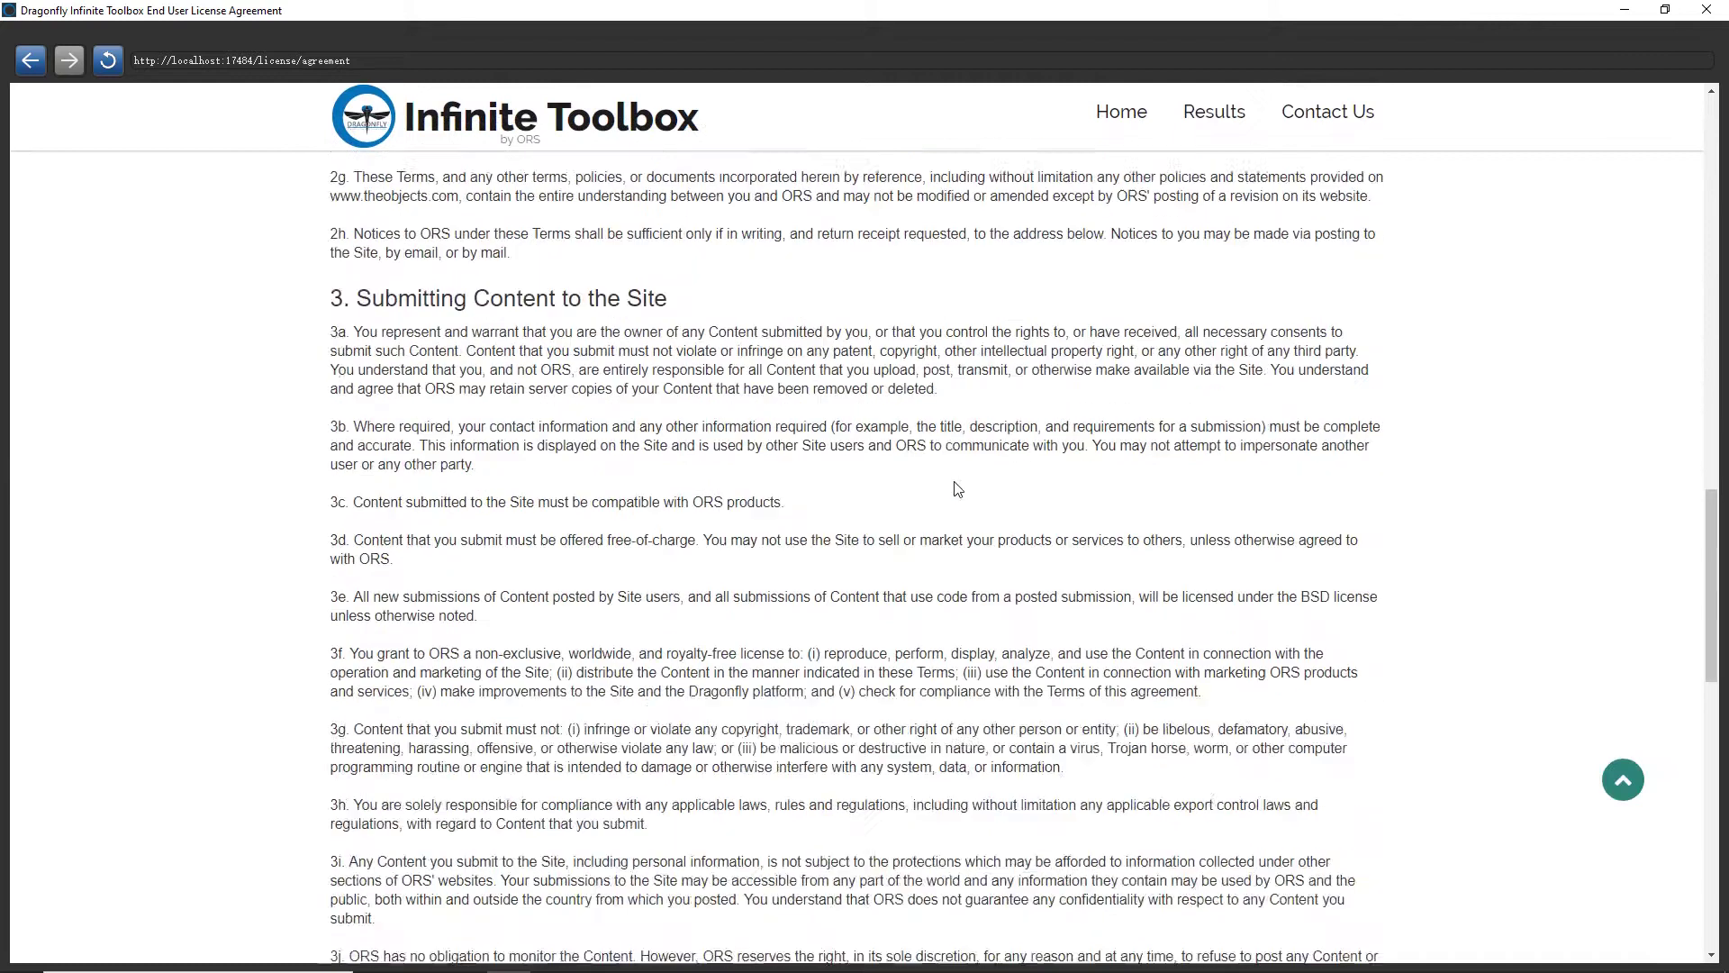
pyautogui.scroll(-5, 950, 502)
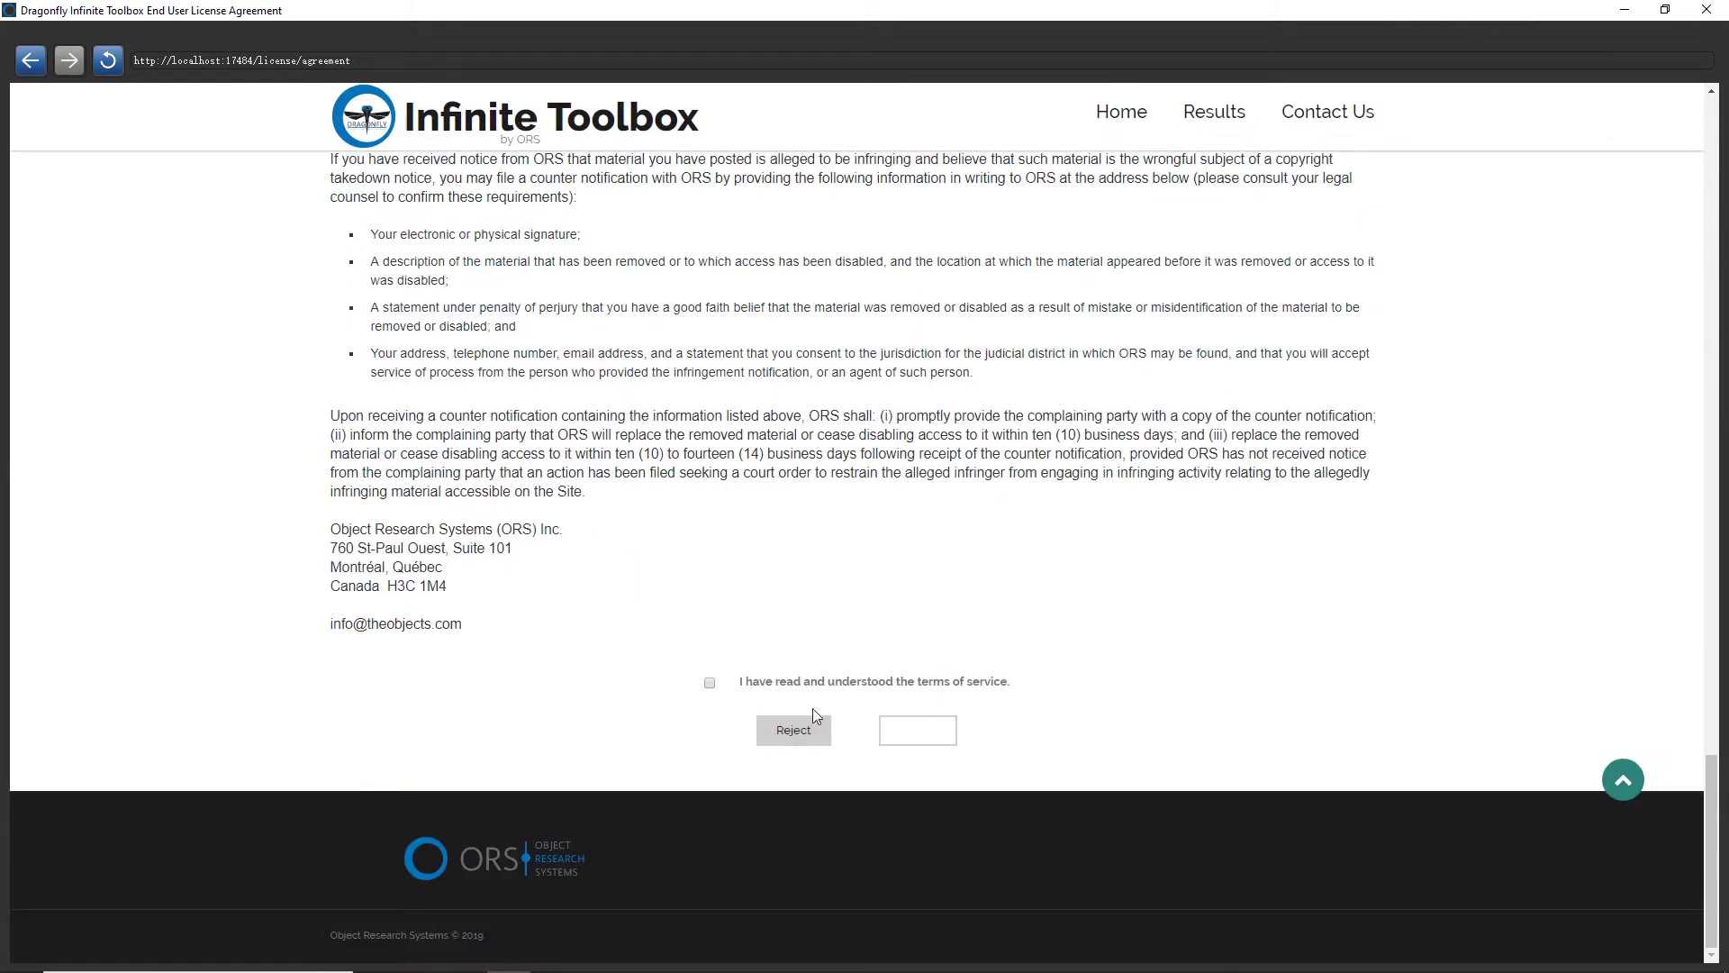
pyautogui.click(710, 683)
pyautogui.click(919, 731)
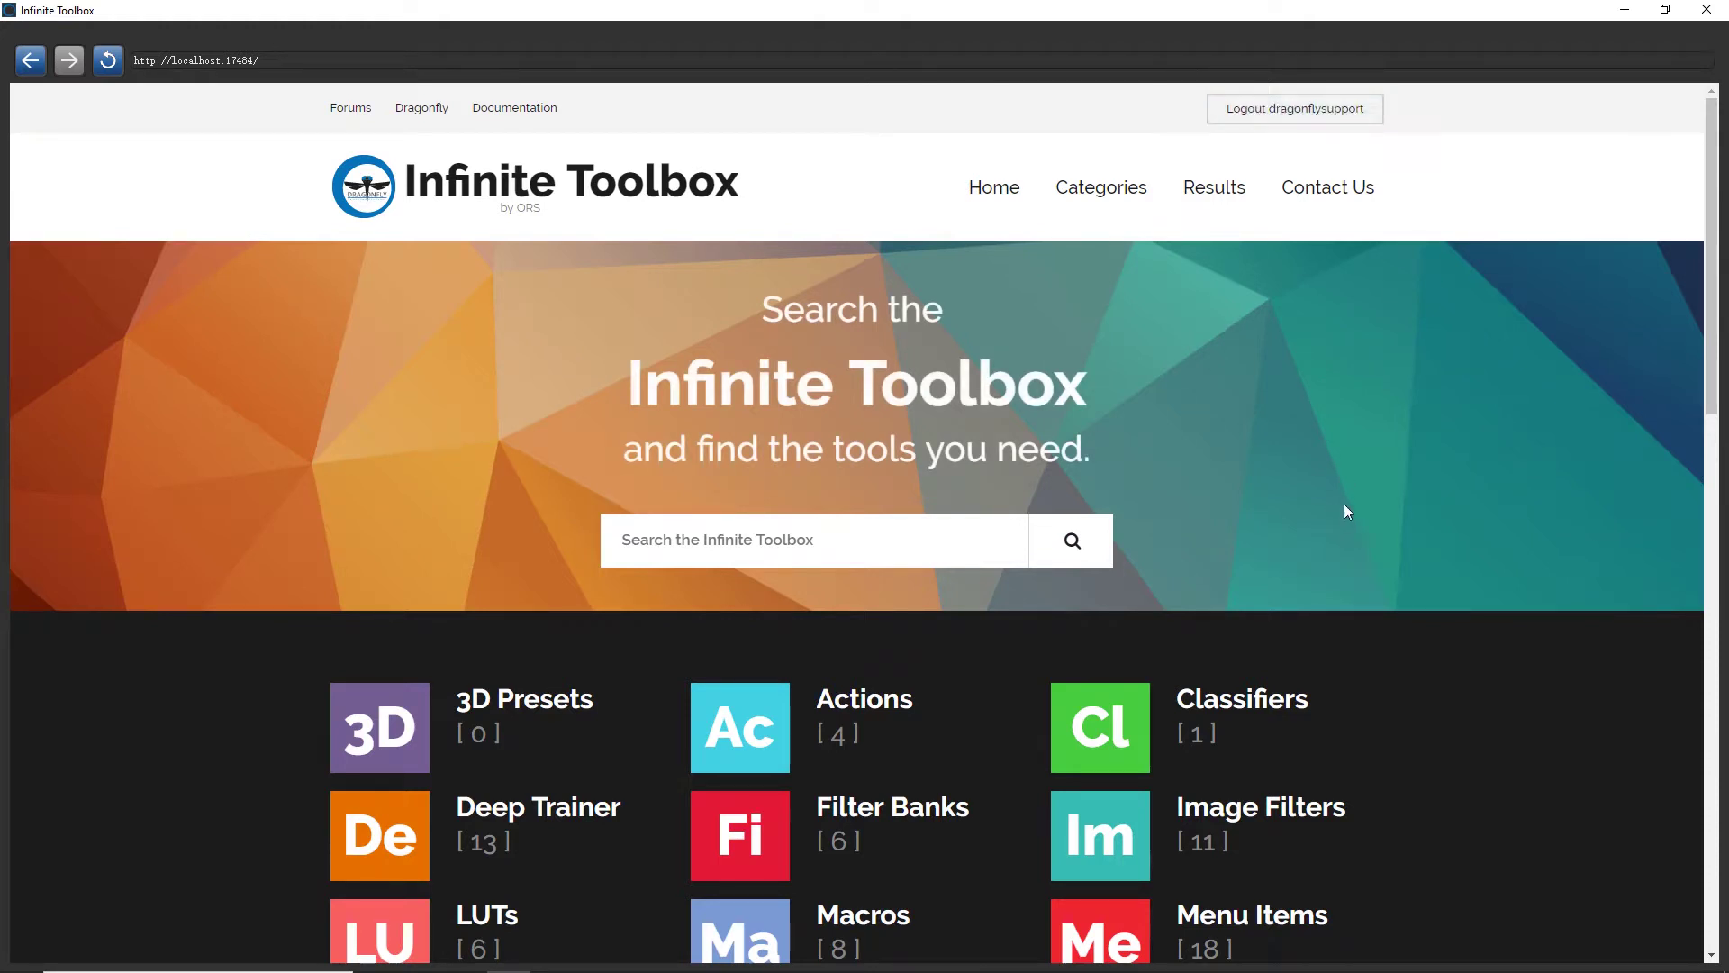
# Open the Menu Items category and then the extractStructuredGridFromShape item page
pyautogui.scroll(-2, 1307, 418)
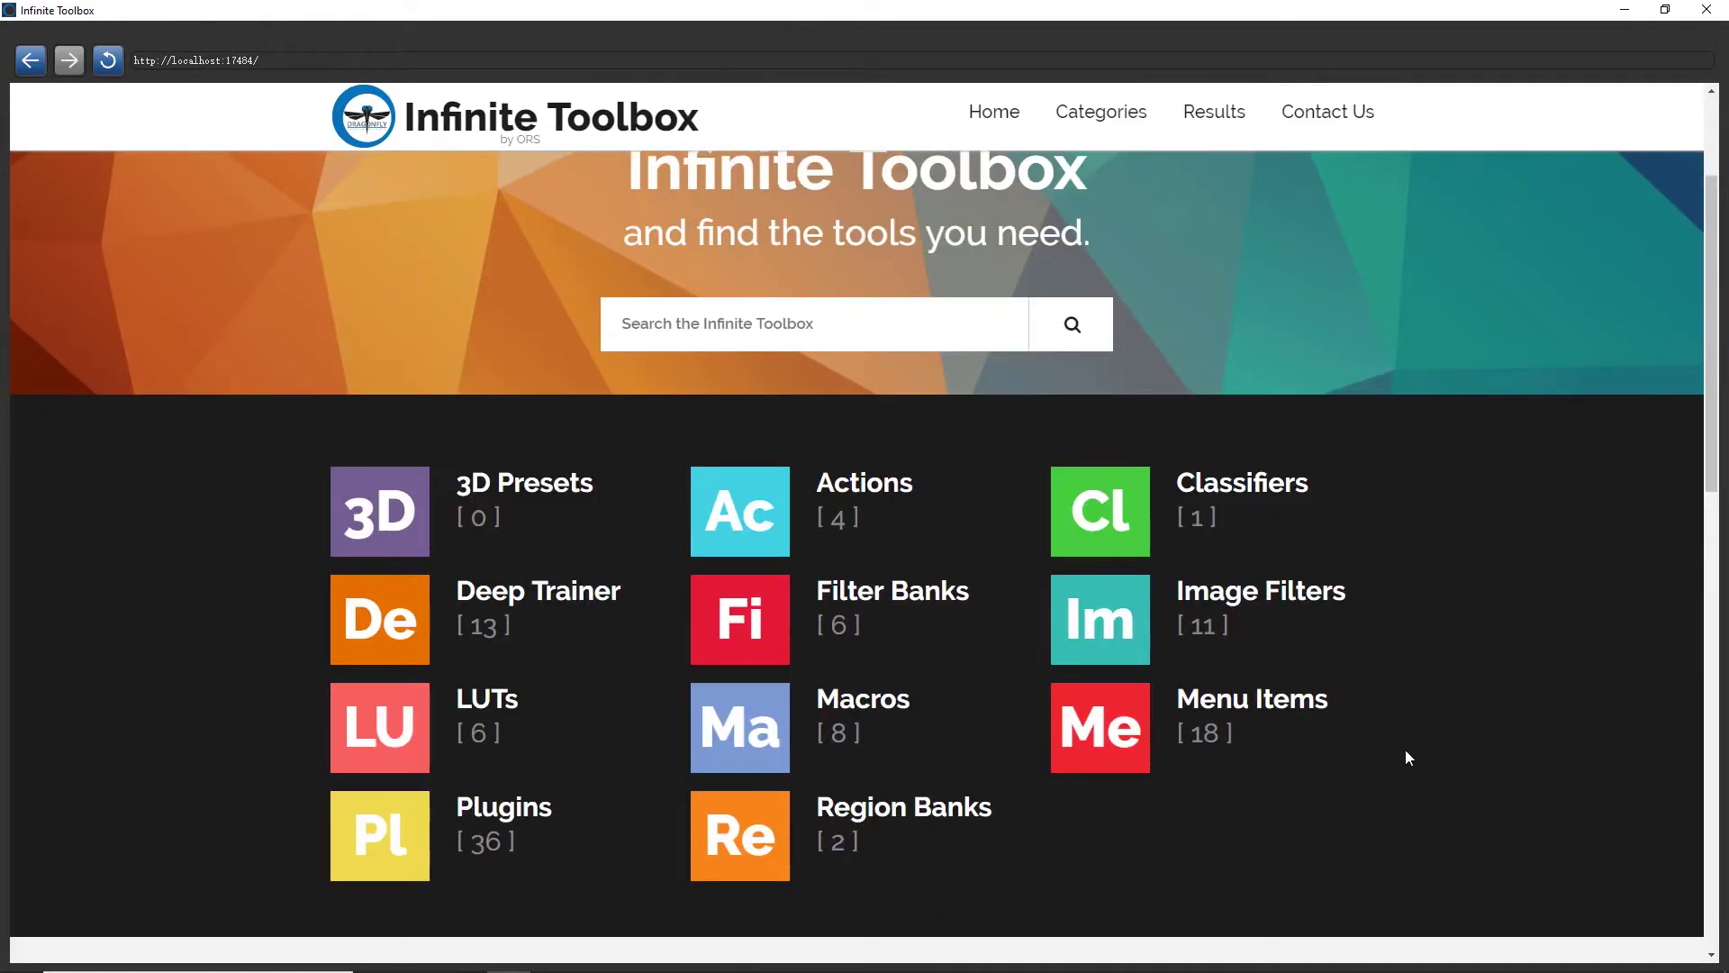
pyautogui.click(1278, 716)
pyautogui.scroll(-4, 1382, 682)
pyautogui.scroll(-3, 1385, 687)
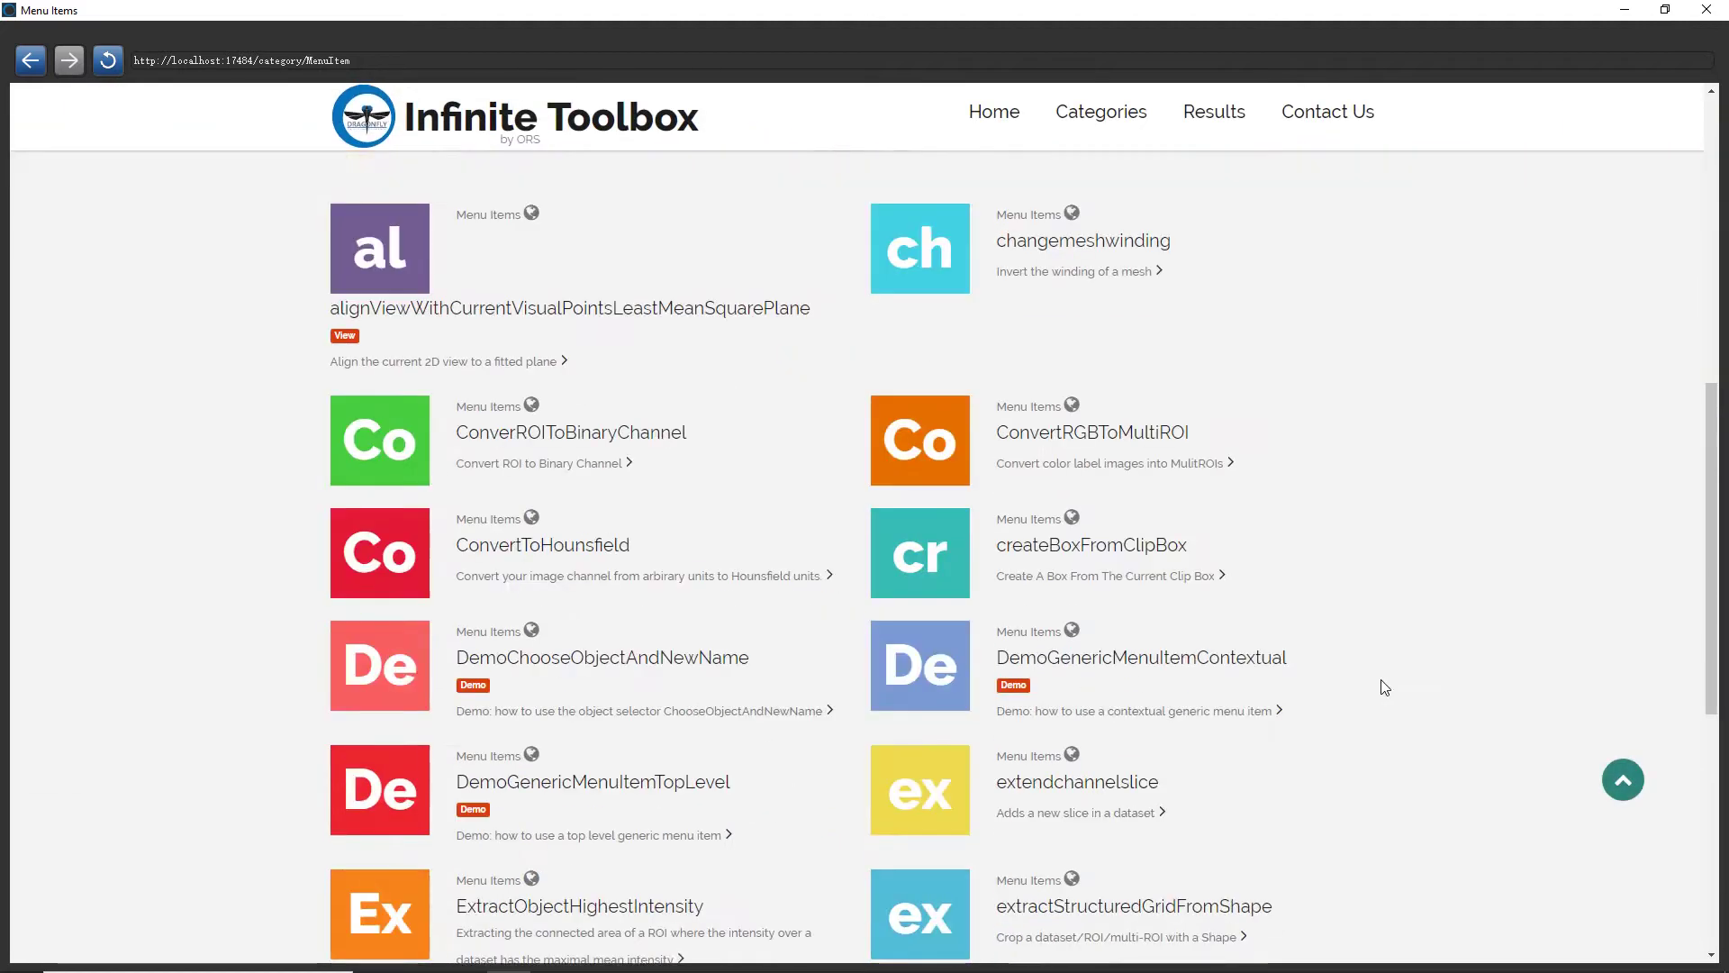
pyautogui.scroll(-2, 1383, 688)
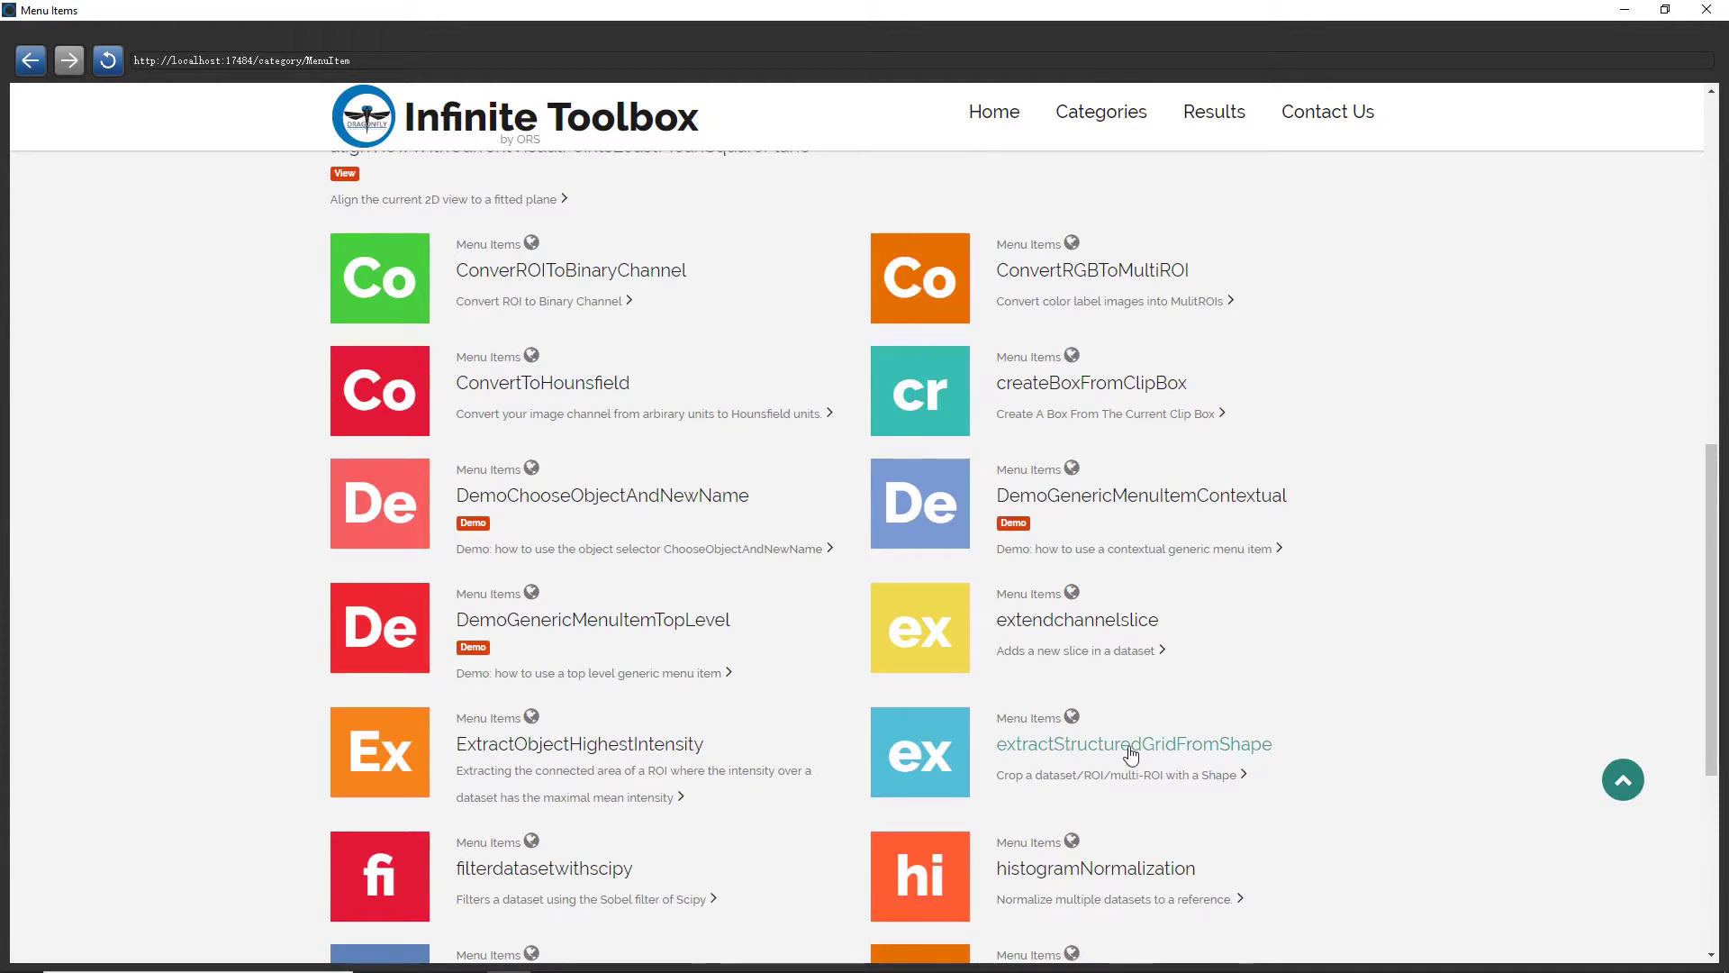
pyautogui.click(1238, 752)
pyautogui.scroll(-3, 1189, 689)
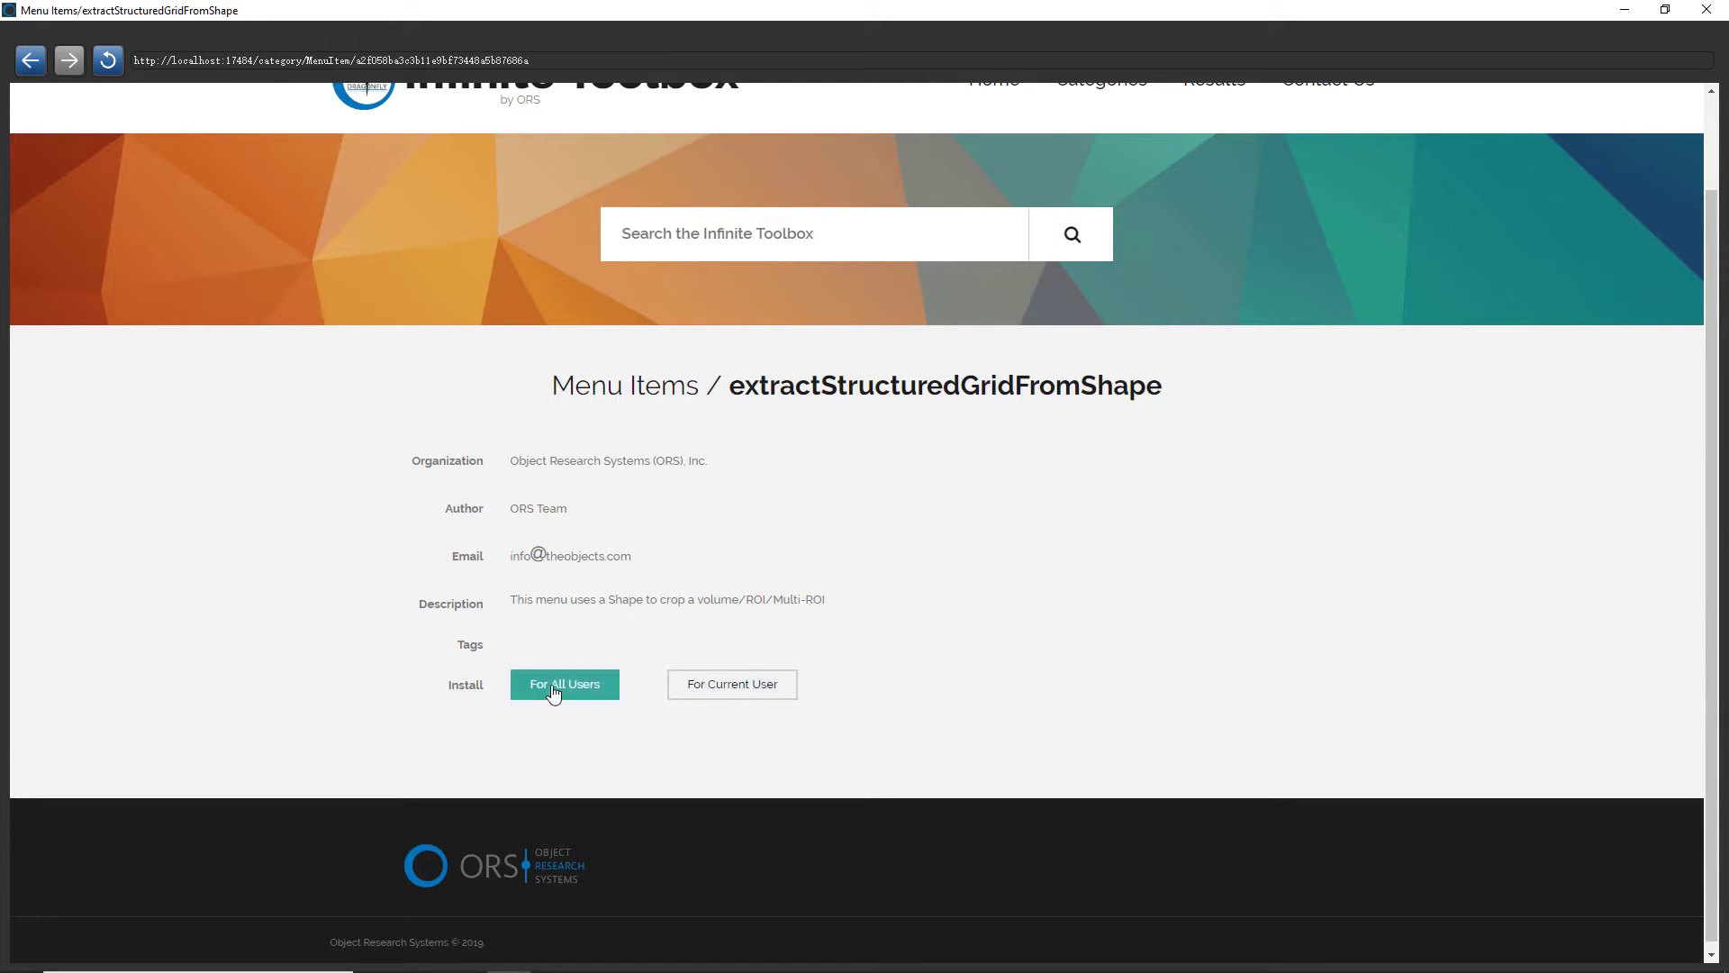
# Start the For All Users install and sign in with the account e-mail and password
pyautogui.click(554, 689)
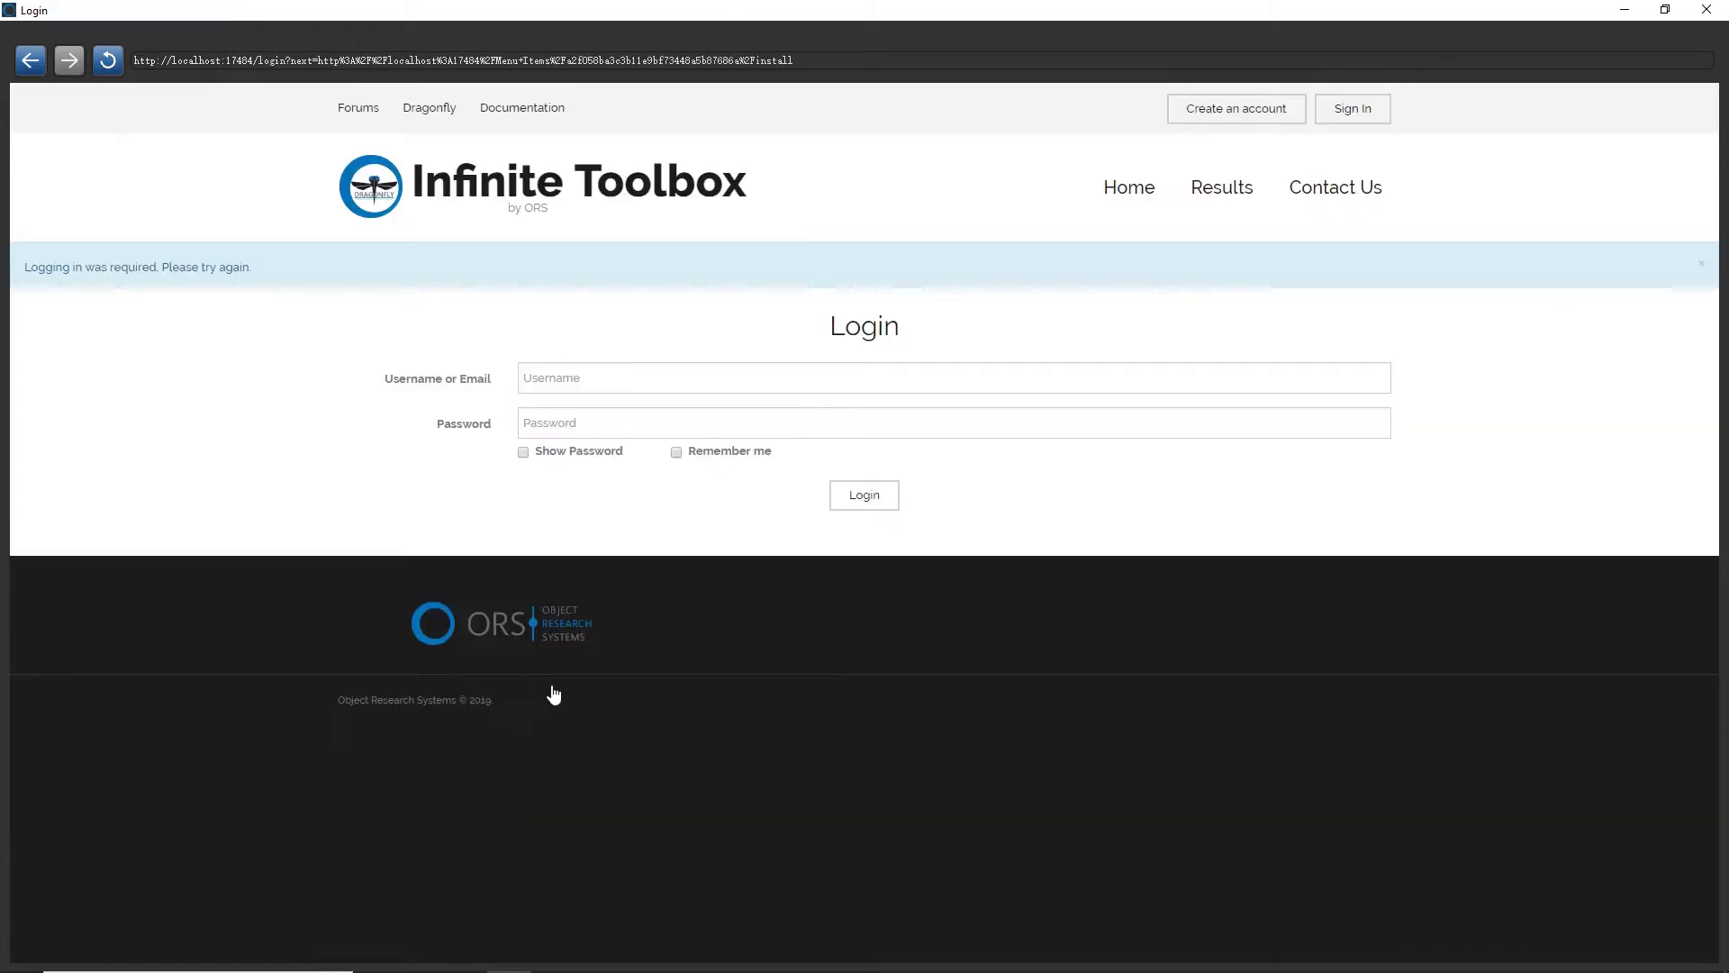
pyautogui.click(679, 379)
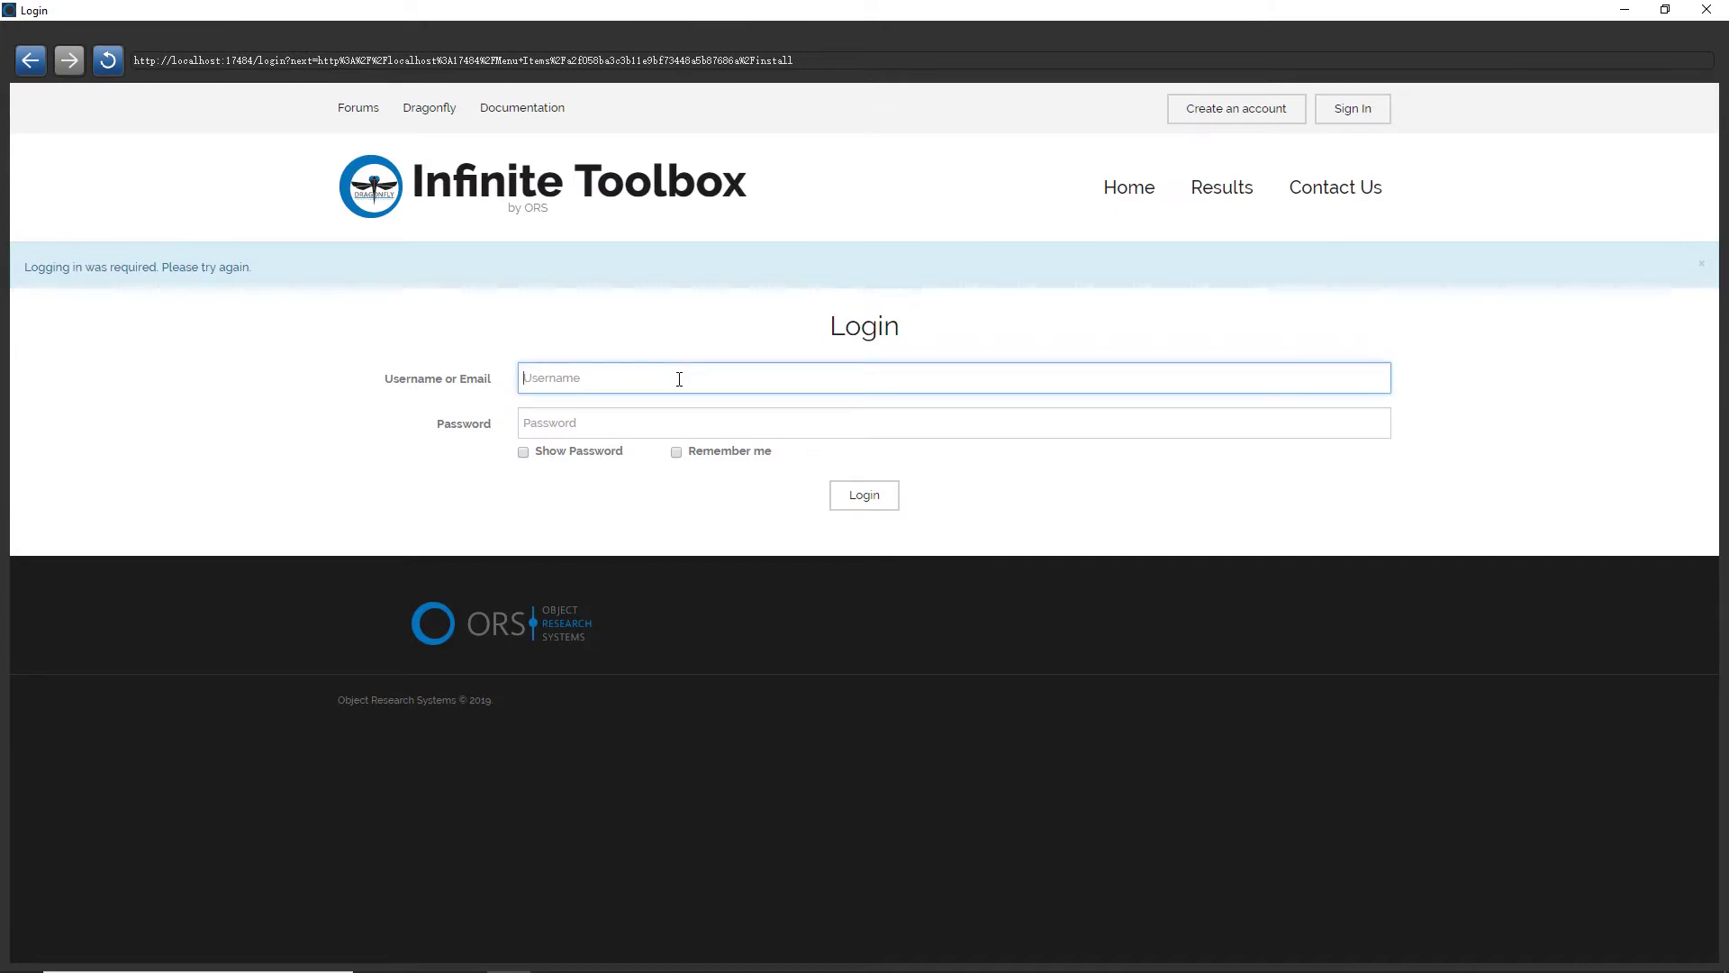
pyautogui.press('Tab')
pyautogui.write('*')
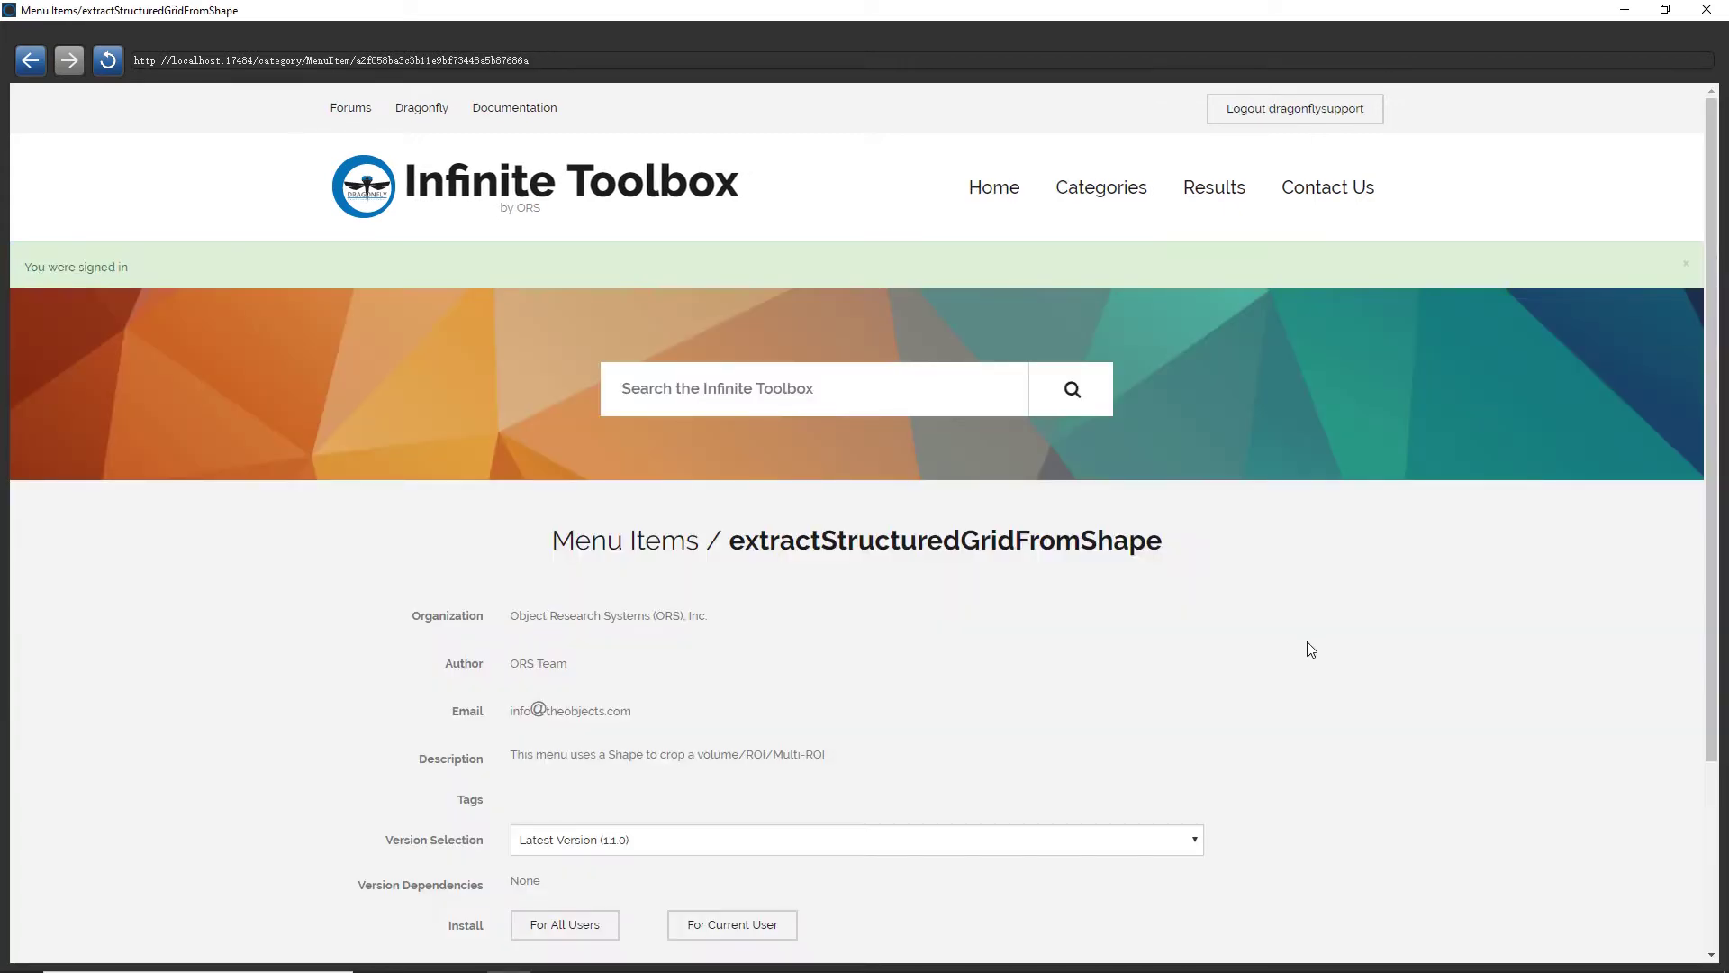
# Install extractStructuredGridFromShape for all users and minimize the toolbox back to Dragonfly
pyautogui.scroll(-1, 1311, 650)
pyautogui.scroll(-1, 946, 681)
pyautogui.click(584, 829)
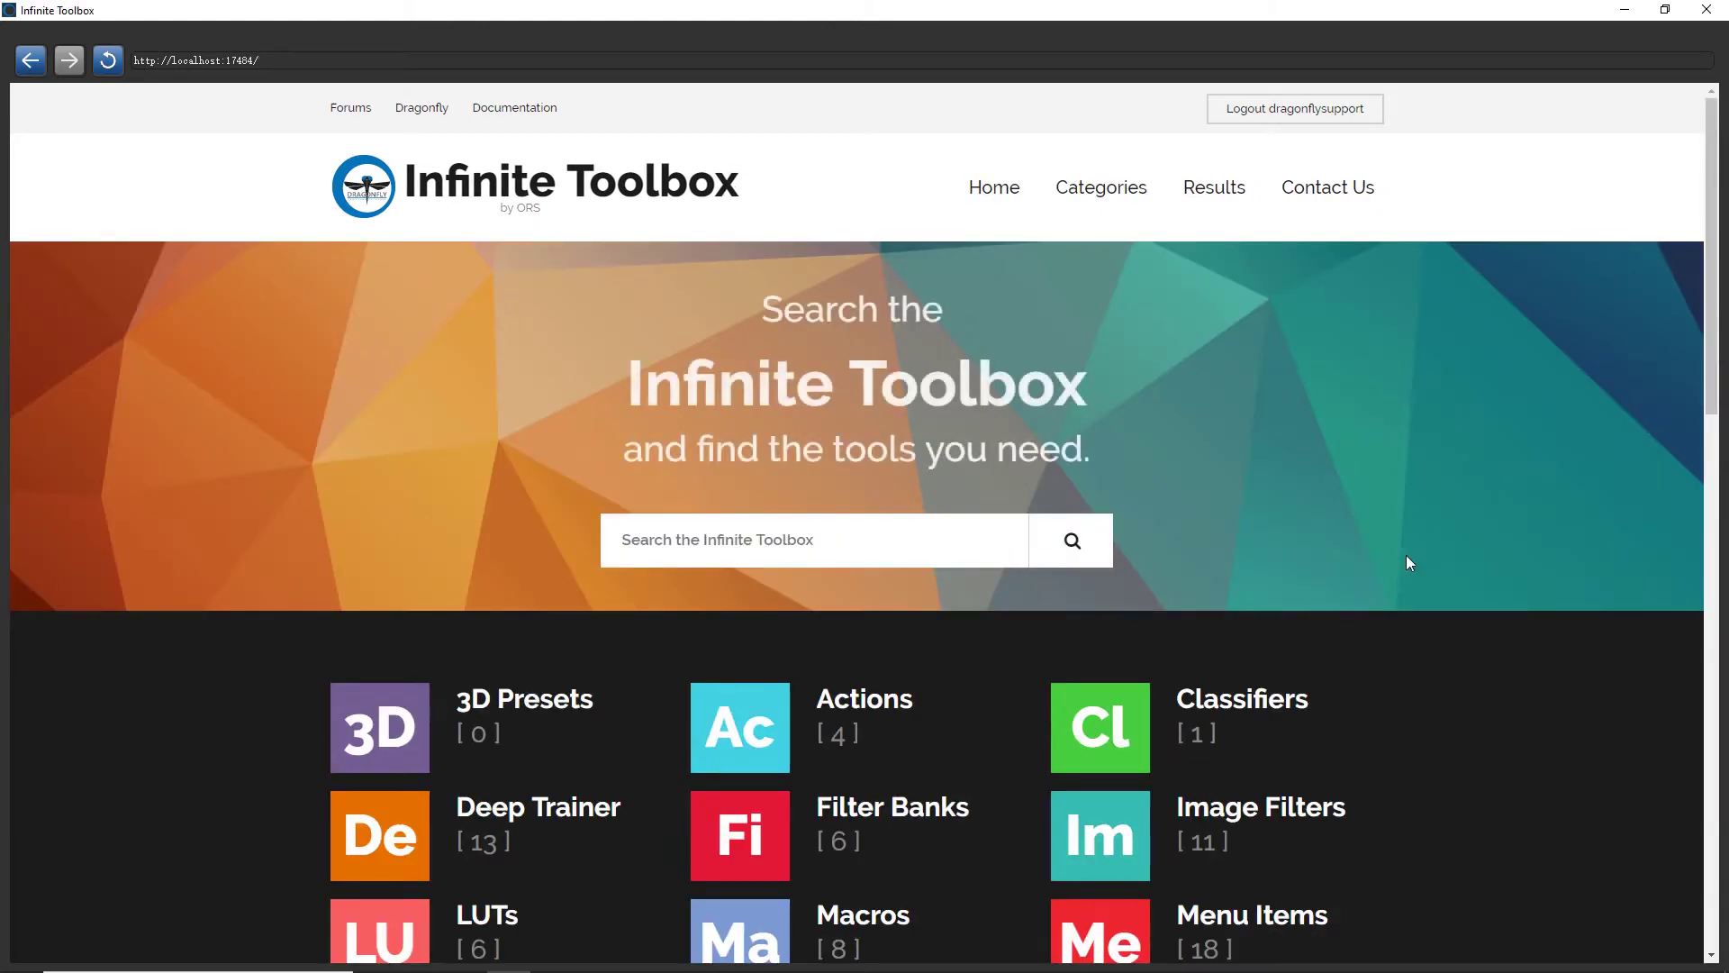
pyautogui.scroll(-5, 1475, 592)
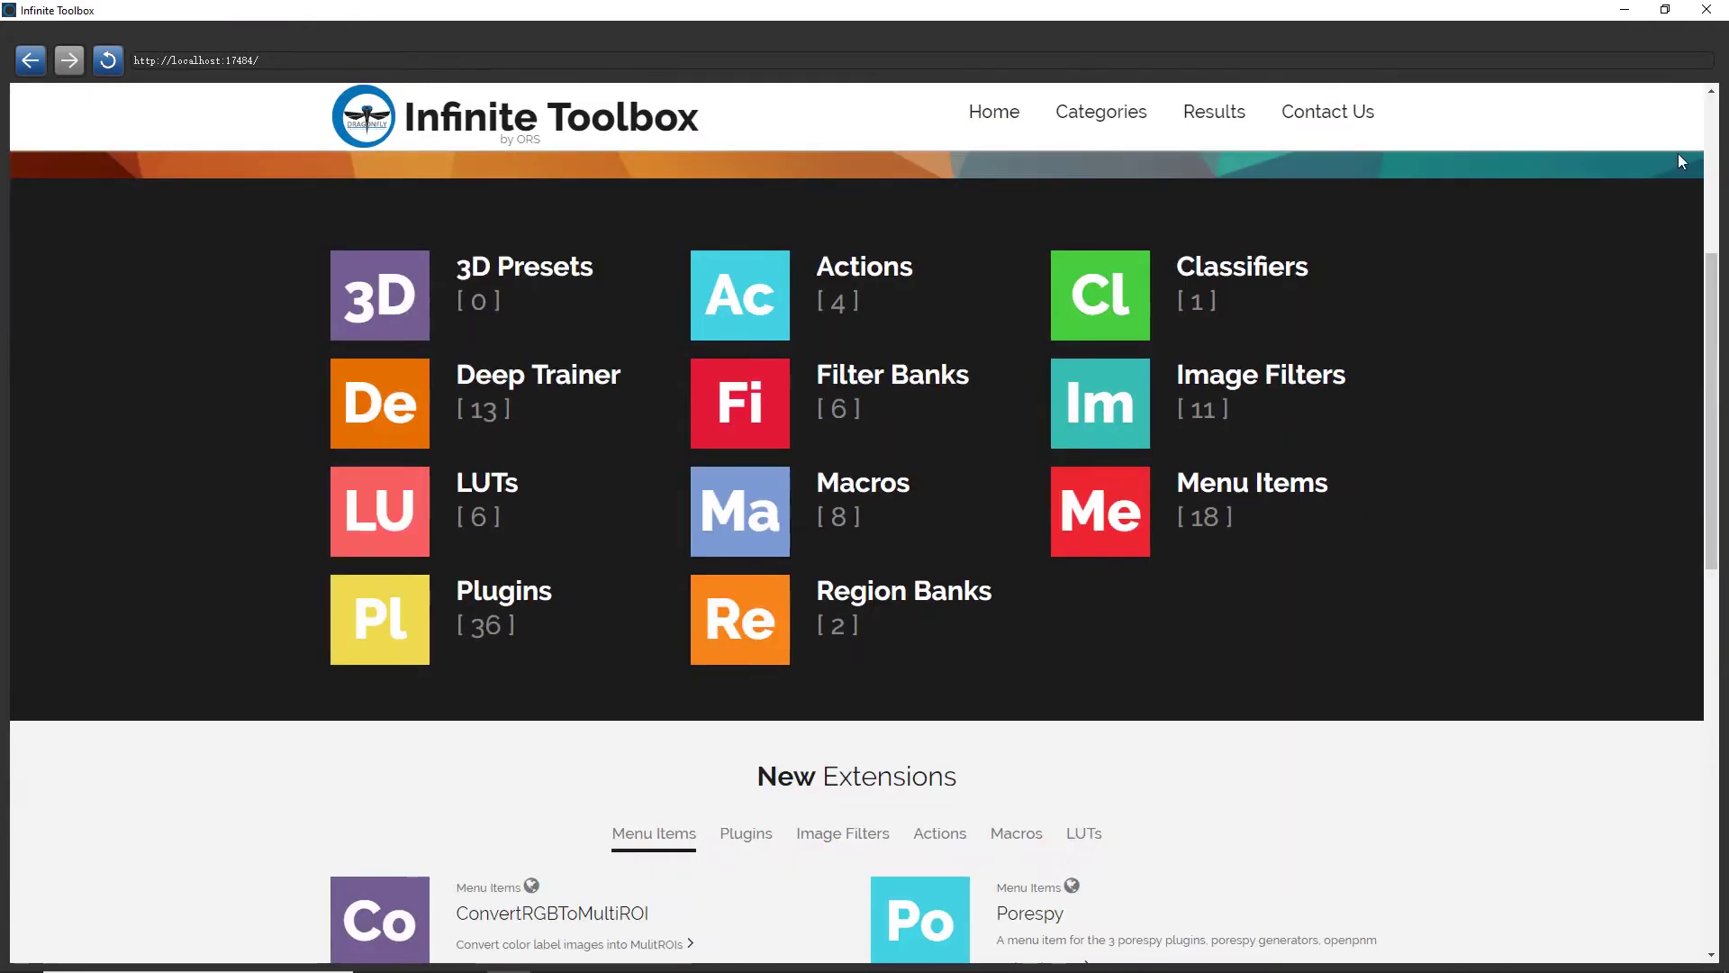
pyautogui.click(1623, 10)
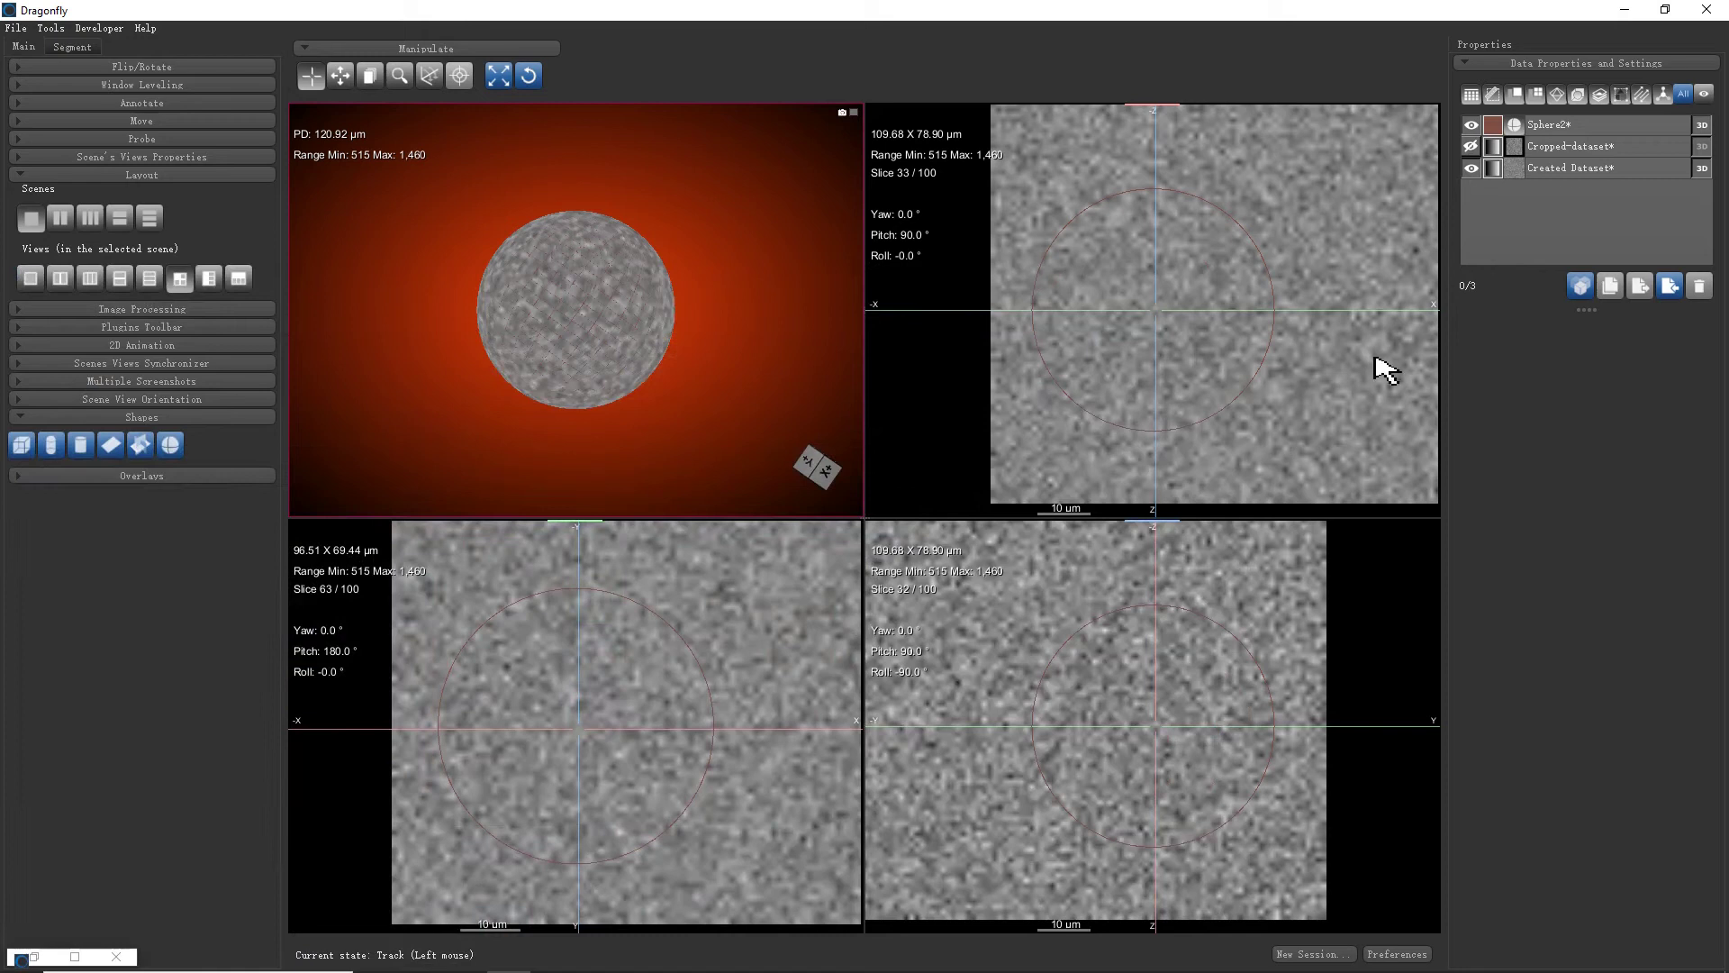
# Hide Created Dataset and the noise image data, leaving only the Sphere2 outlines visible
pyautogui.click(1578, 124)
pyautogui.rightClick(1577, 123)
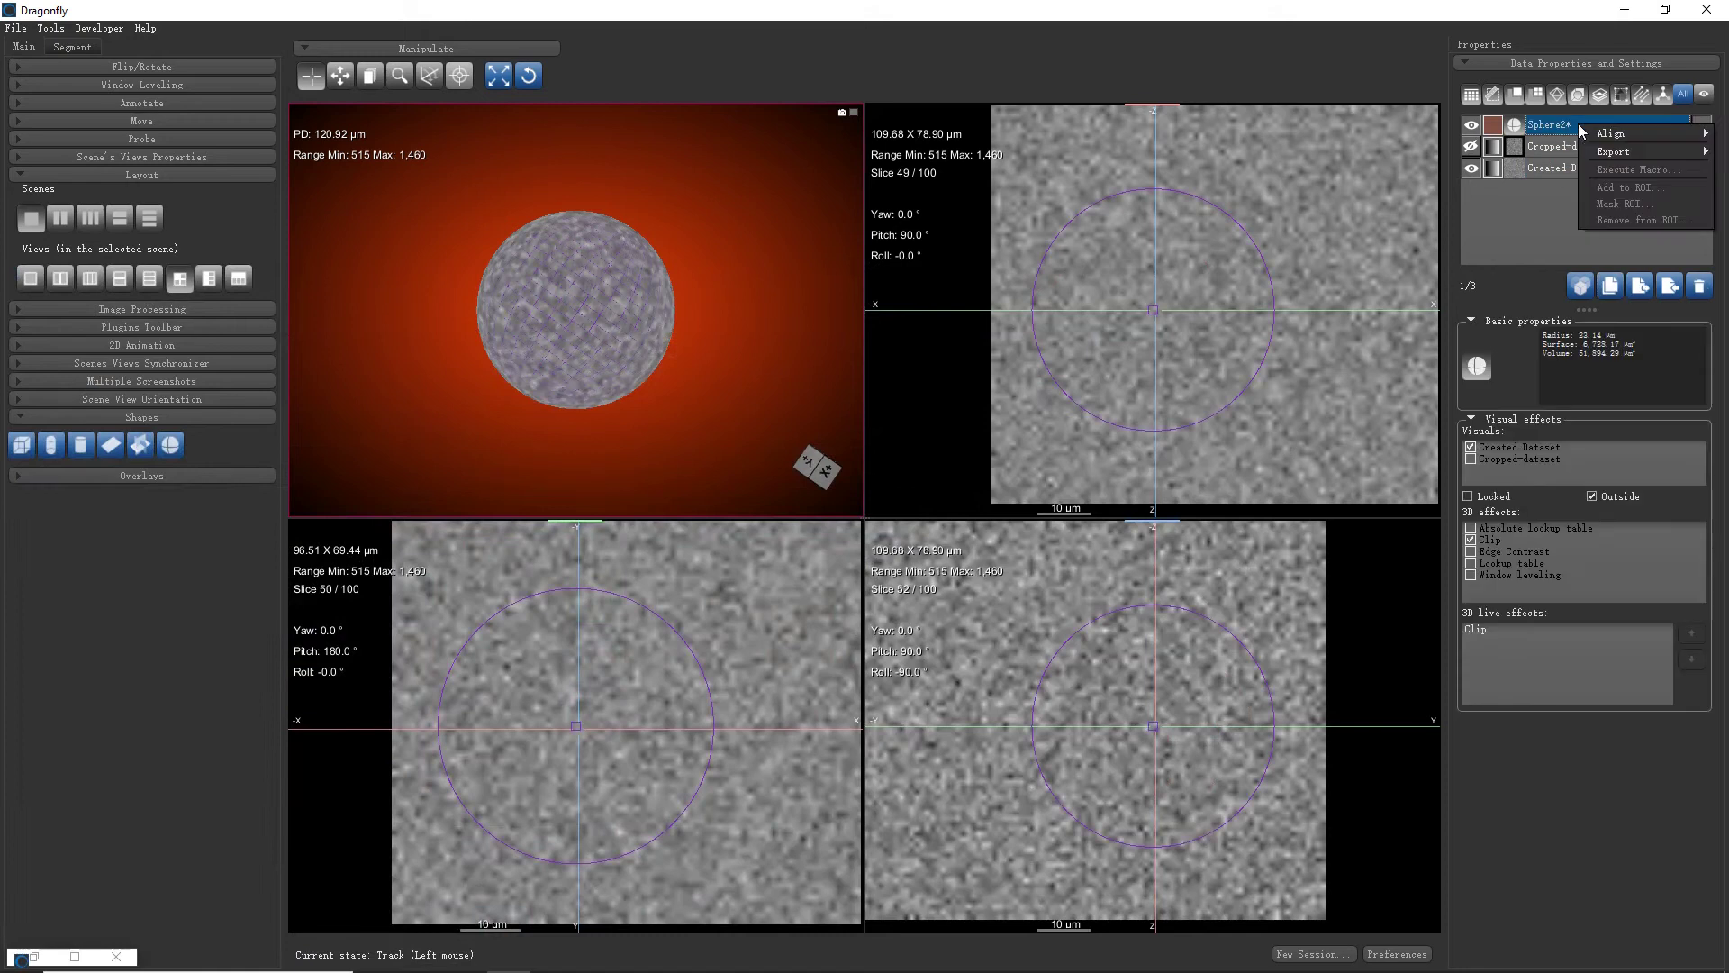
pyautogui.click(1561, 127)
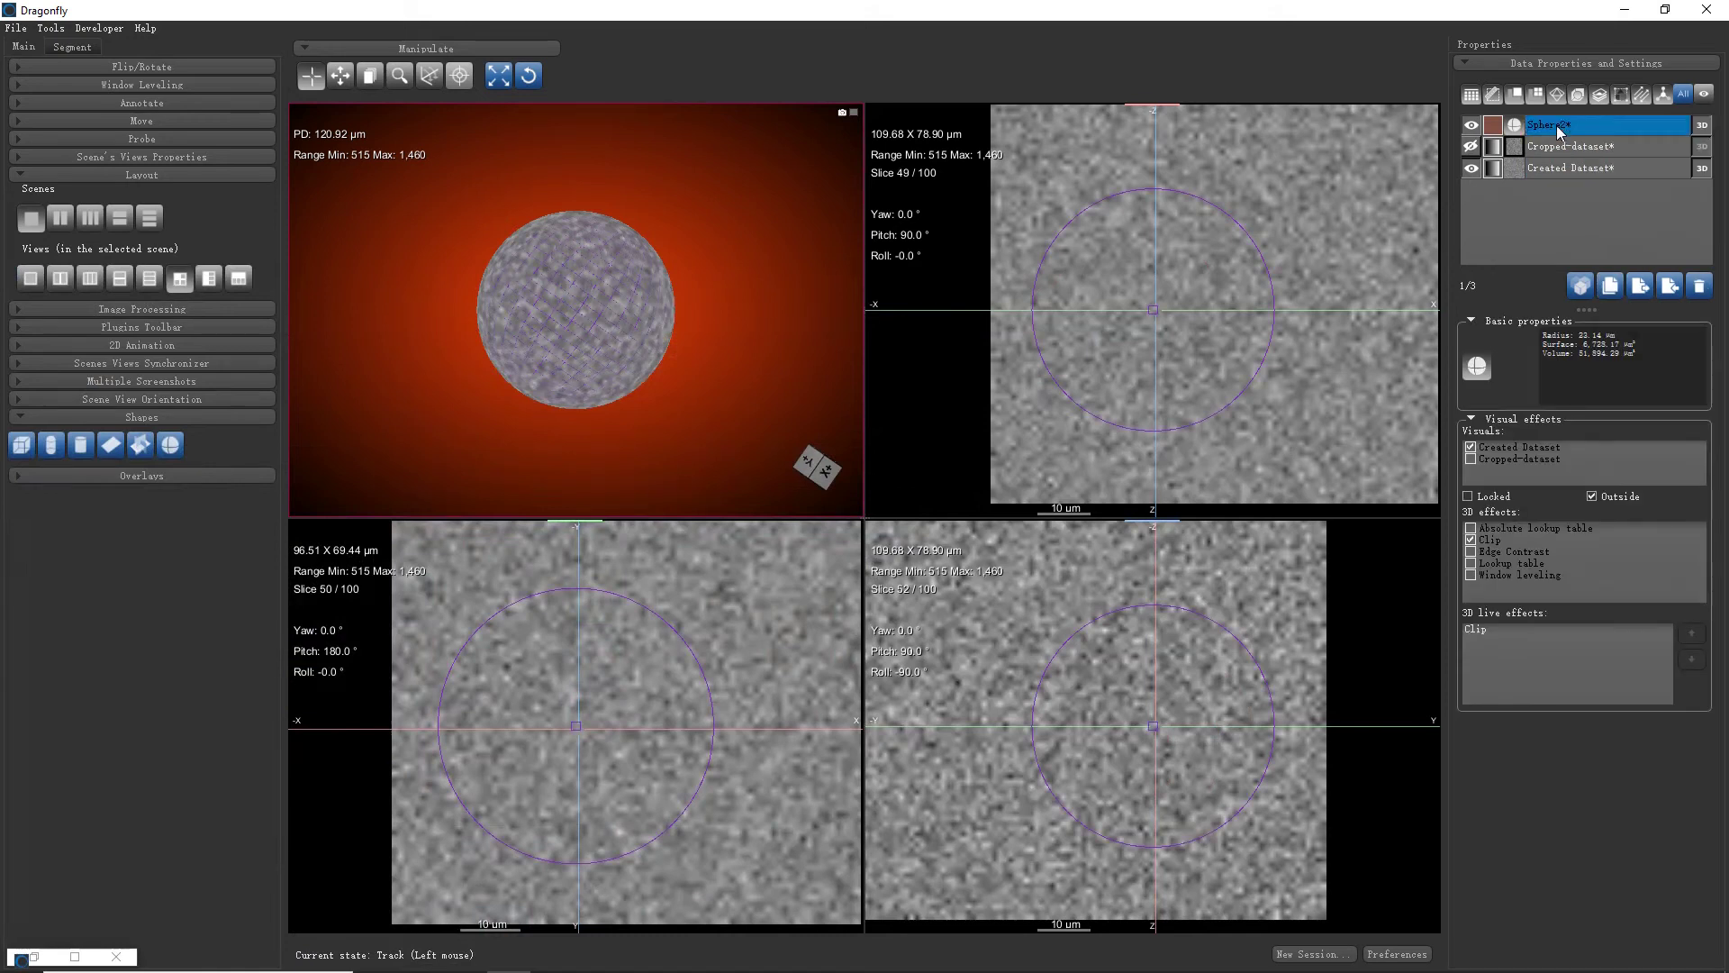
pyautogui.click(1471, 168)
# Close Dragonfly to bring up the unsaved-changes exit prompt
pyautogui.rightClick(1588, 119)
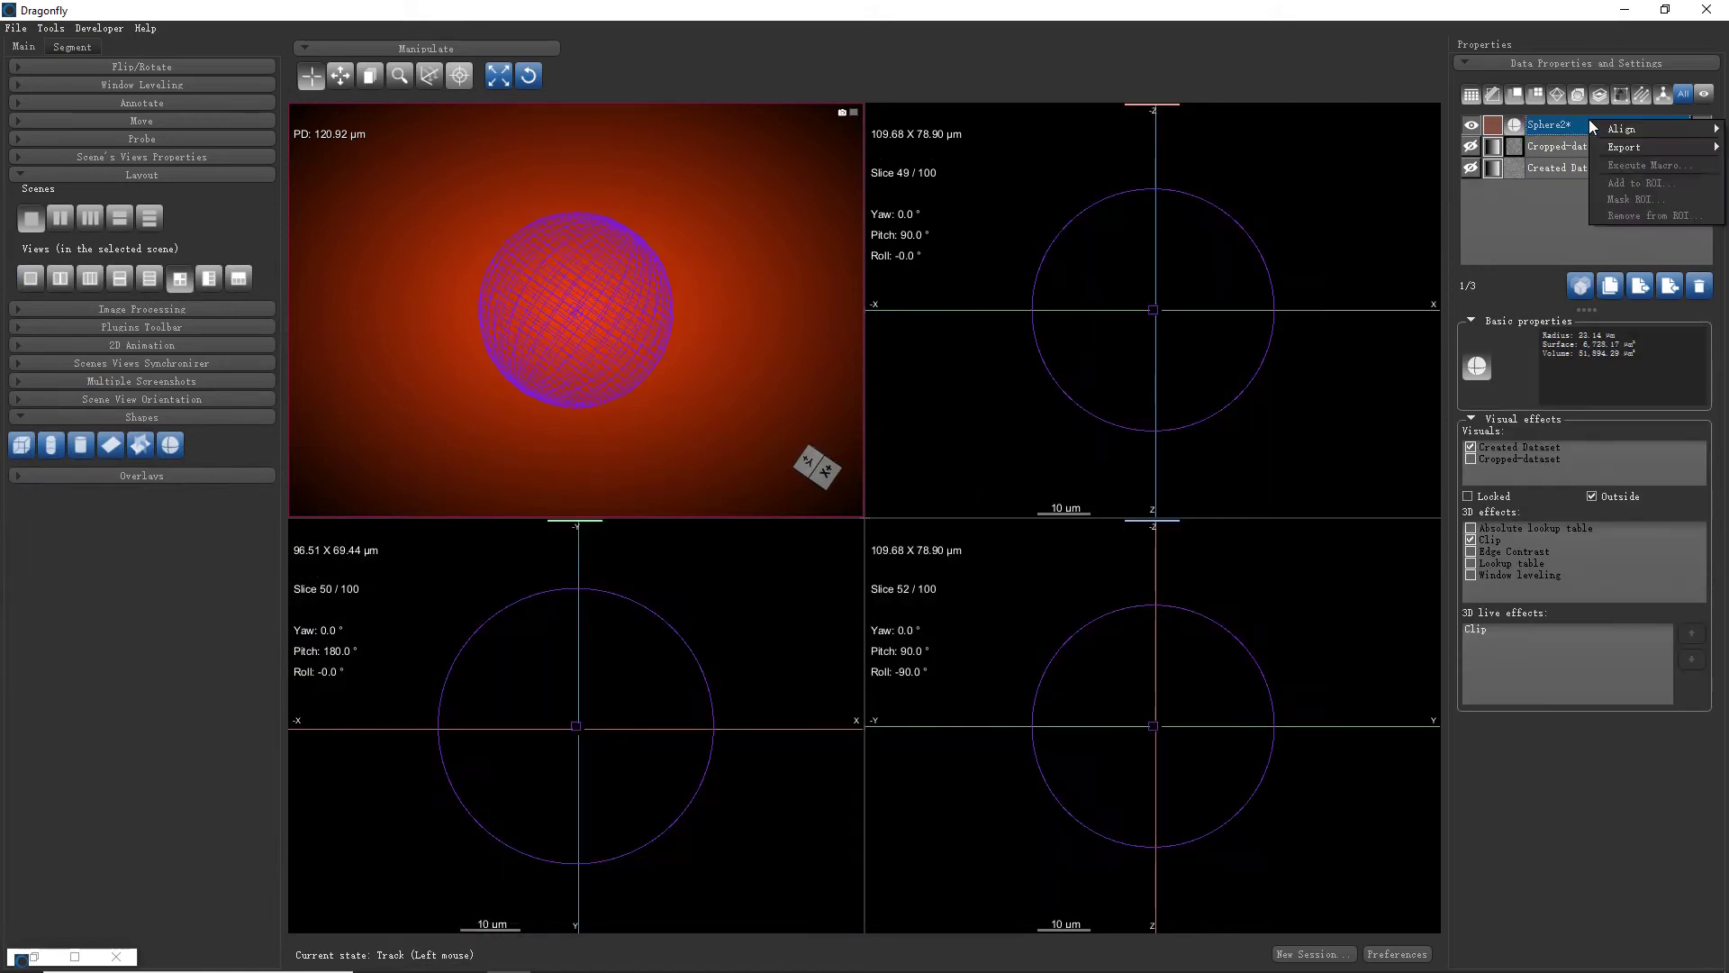
pyautogui.moveTo(1621, 126)
pyautogui.click(1575, 809)
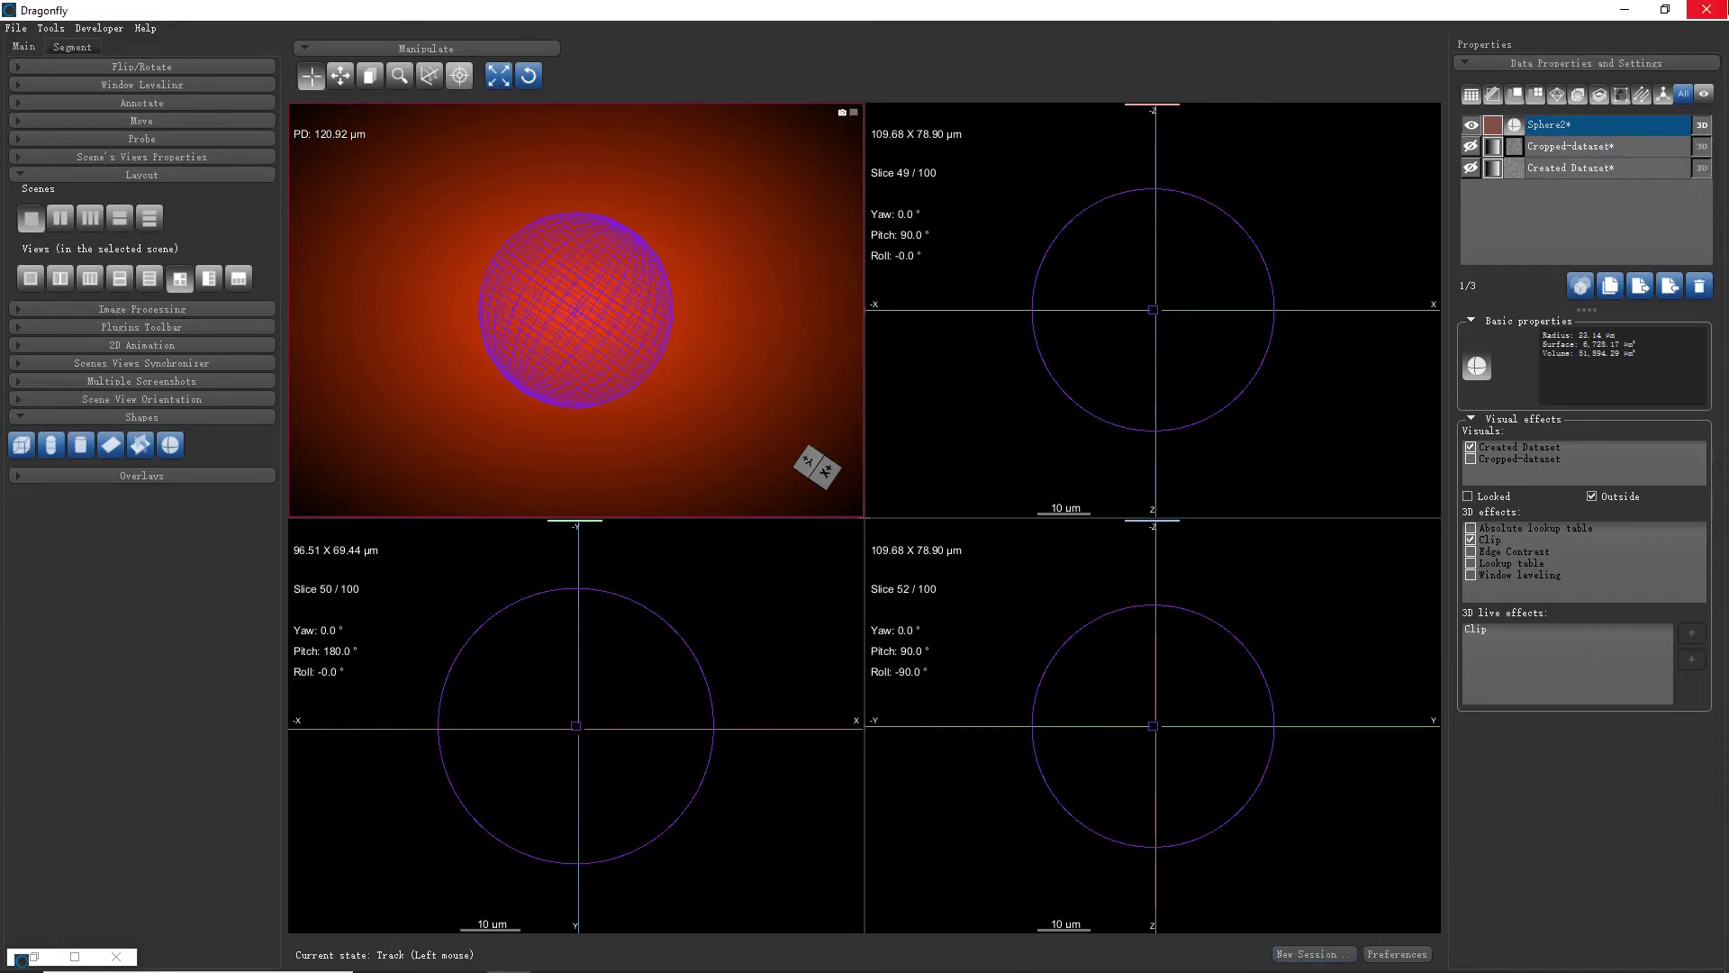
pyautogui.click(1707, 10)
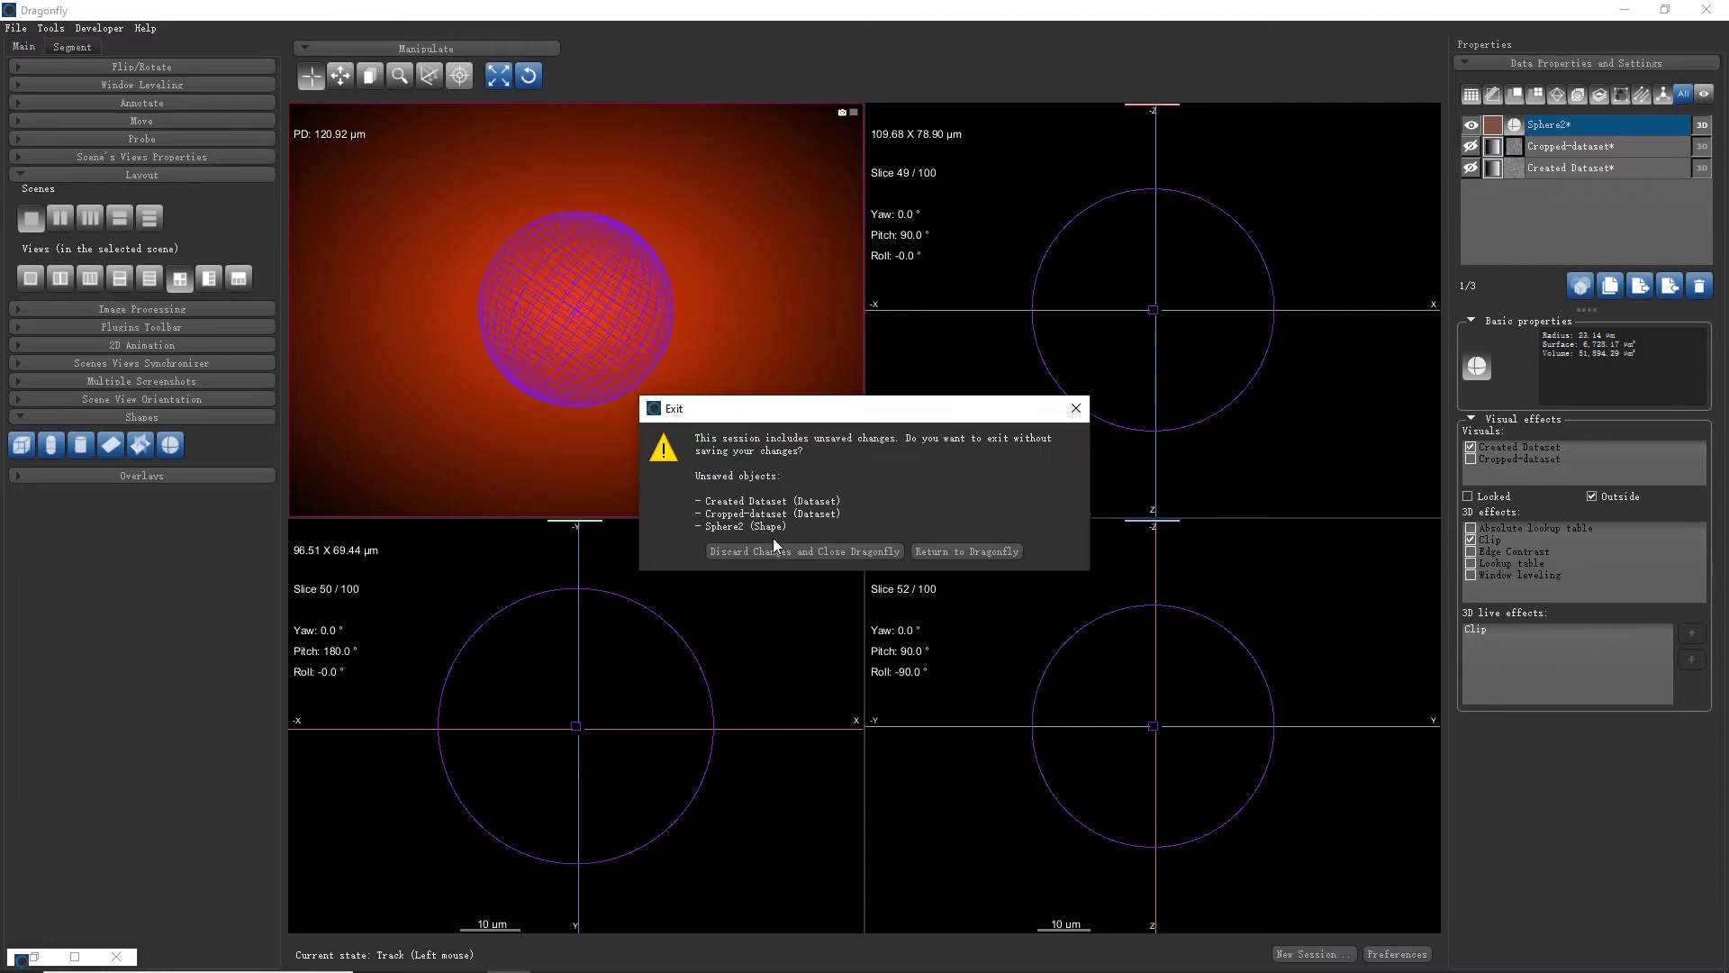
# Discard changes, restart Dragonfly, and create a new noise dataset called Created Dataset
pyautogui.click(773, 542)
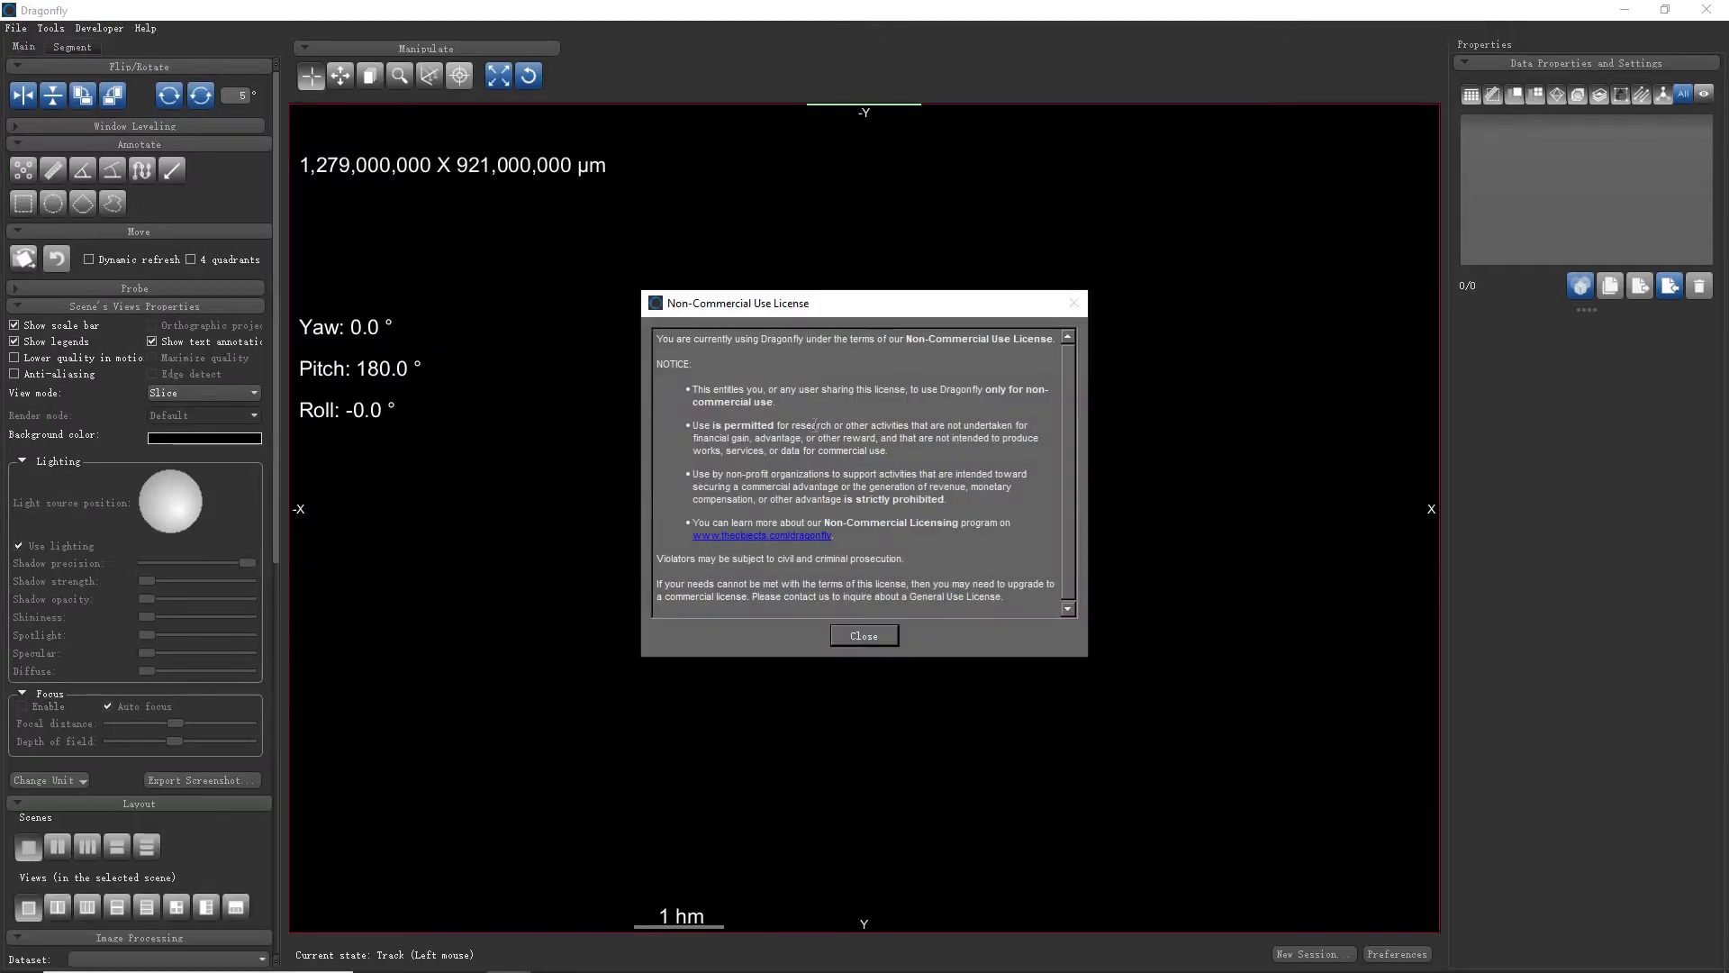
pyautogui.click(856, 636)
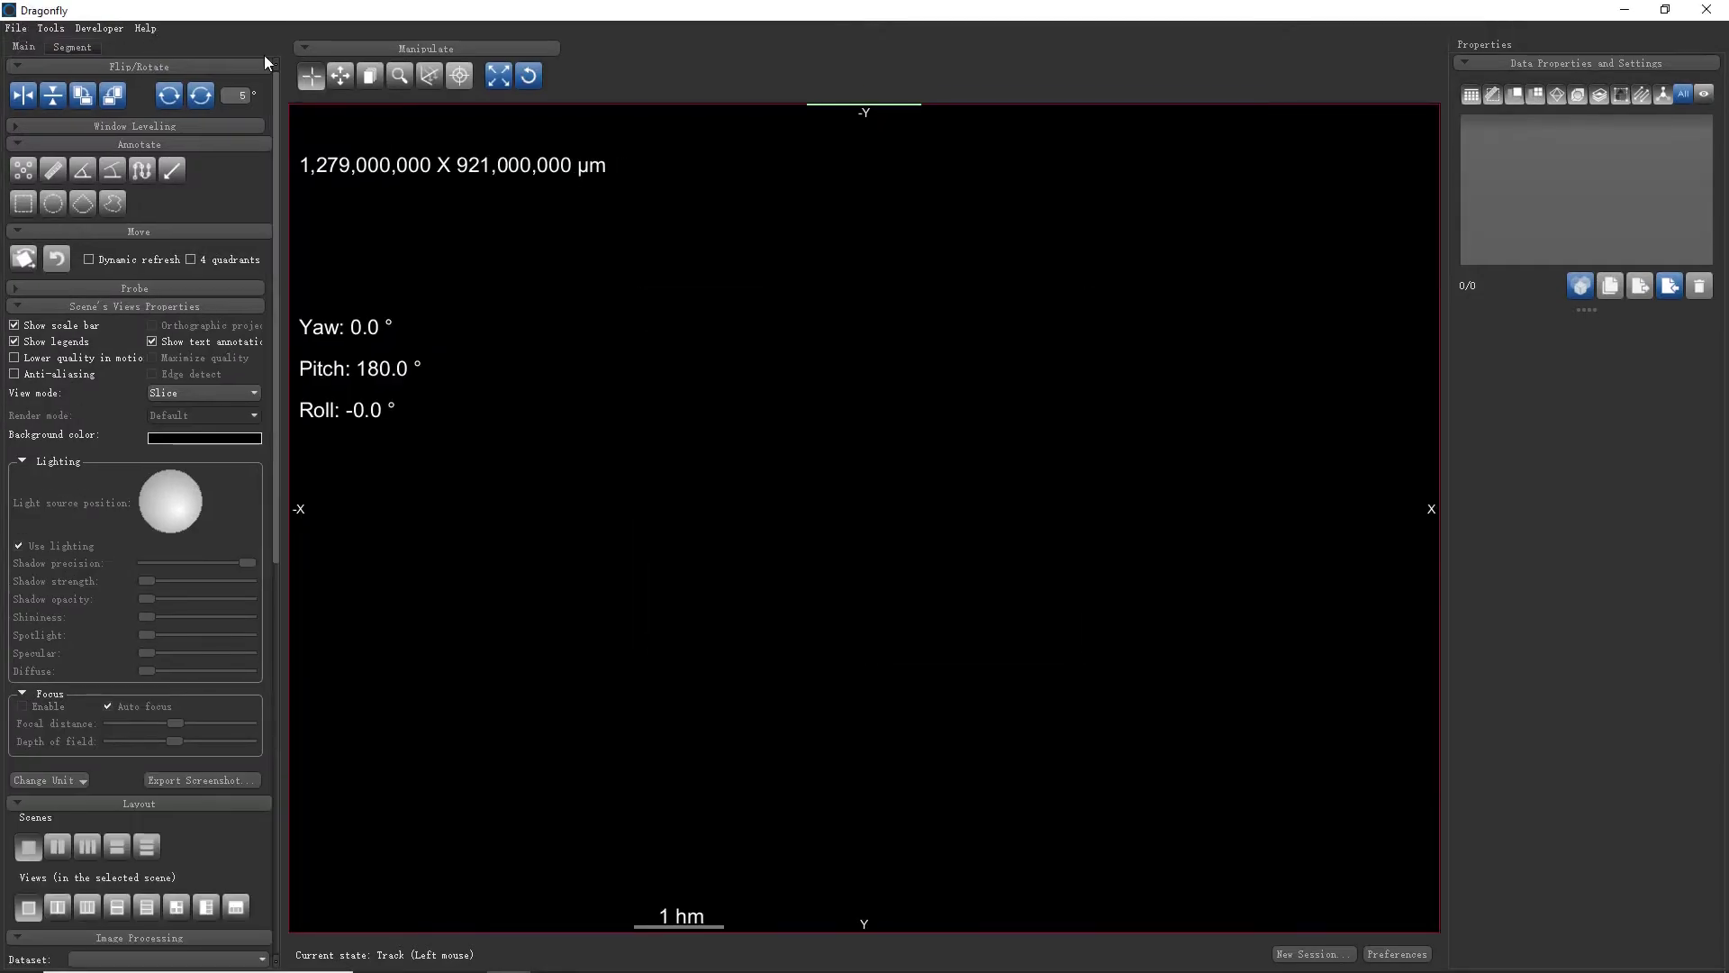
pyautogui.click(52, 28)
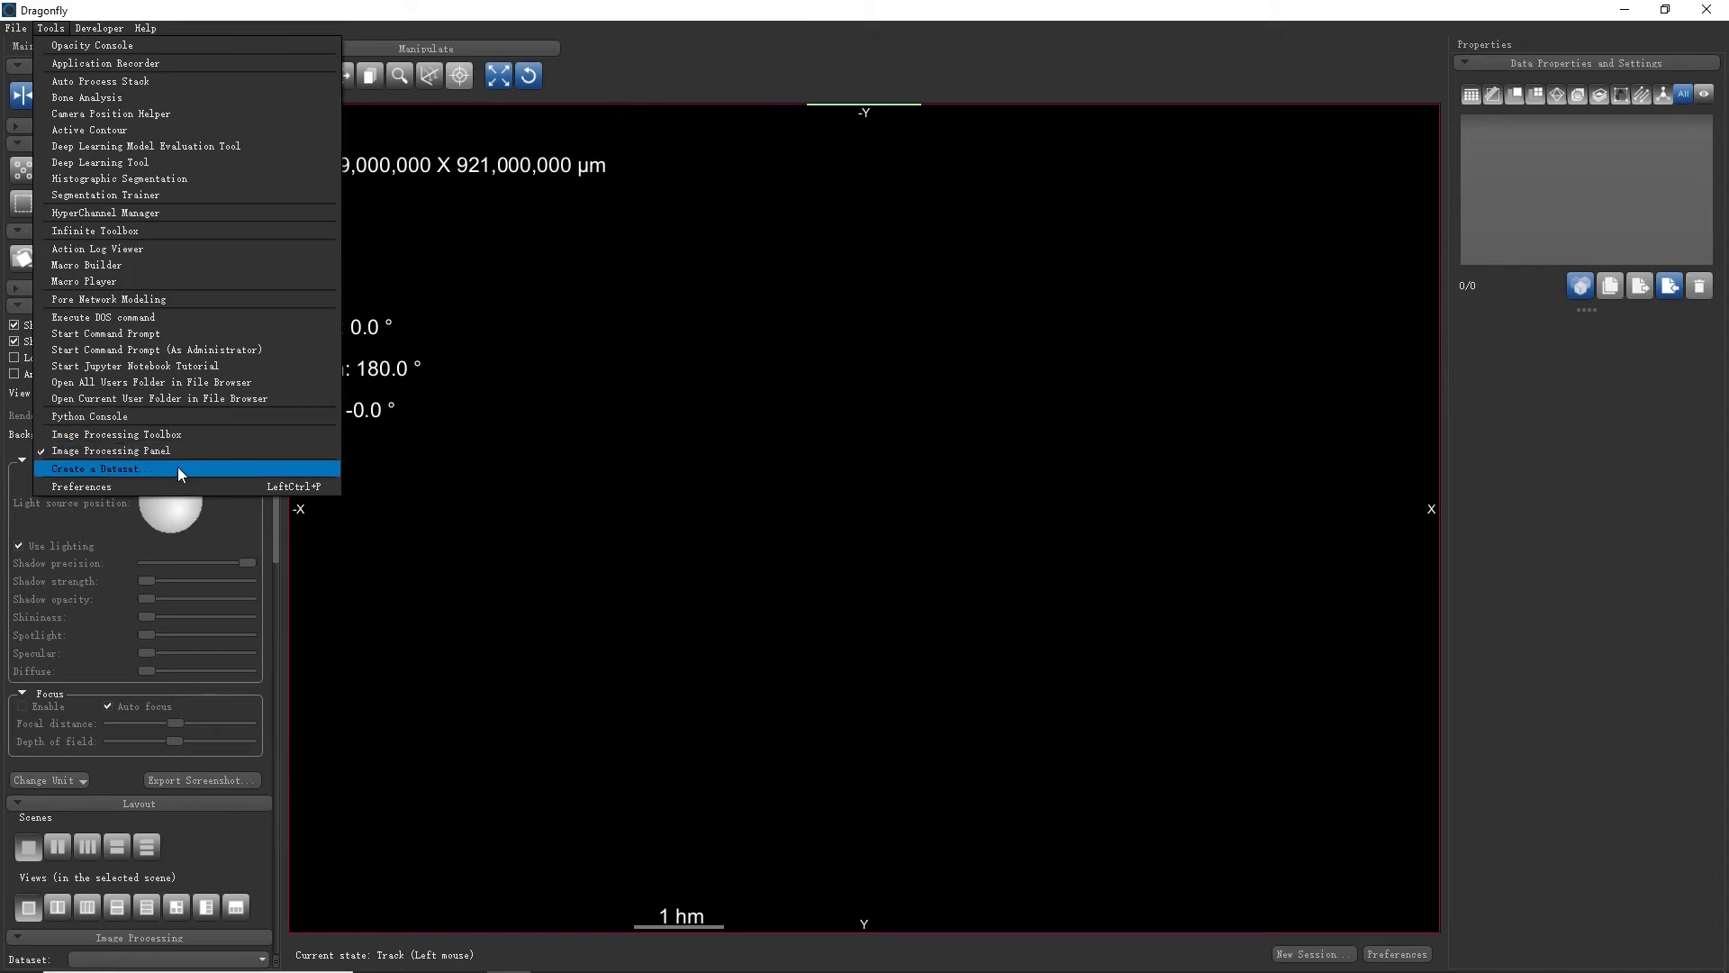
pyautogui.click(176, 468)
pyautogui.click(998, 640)
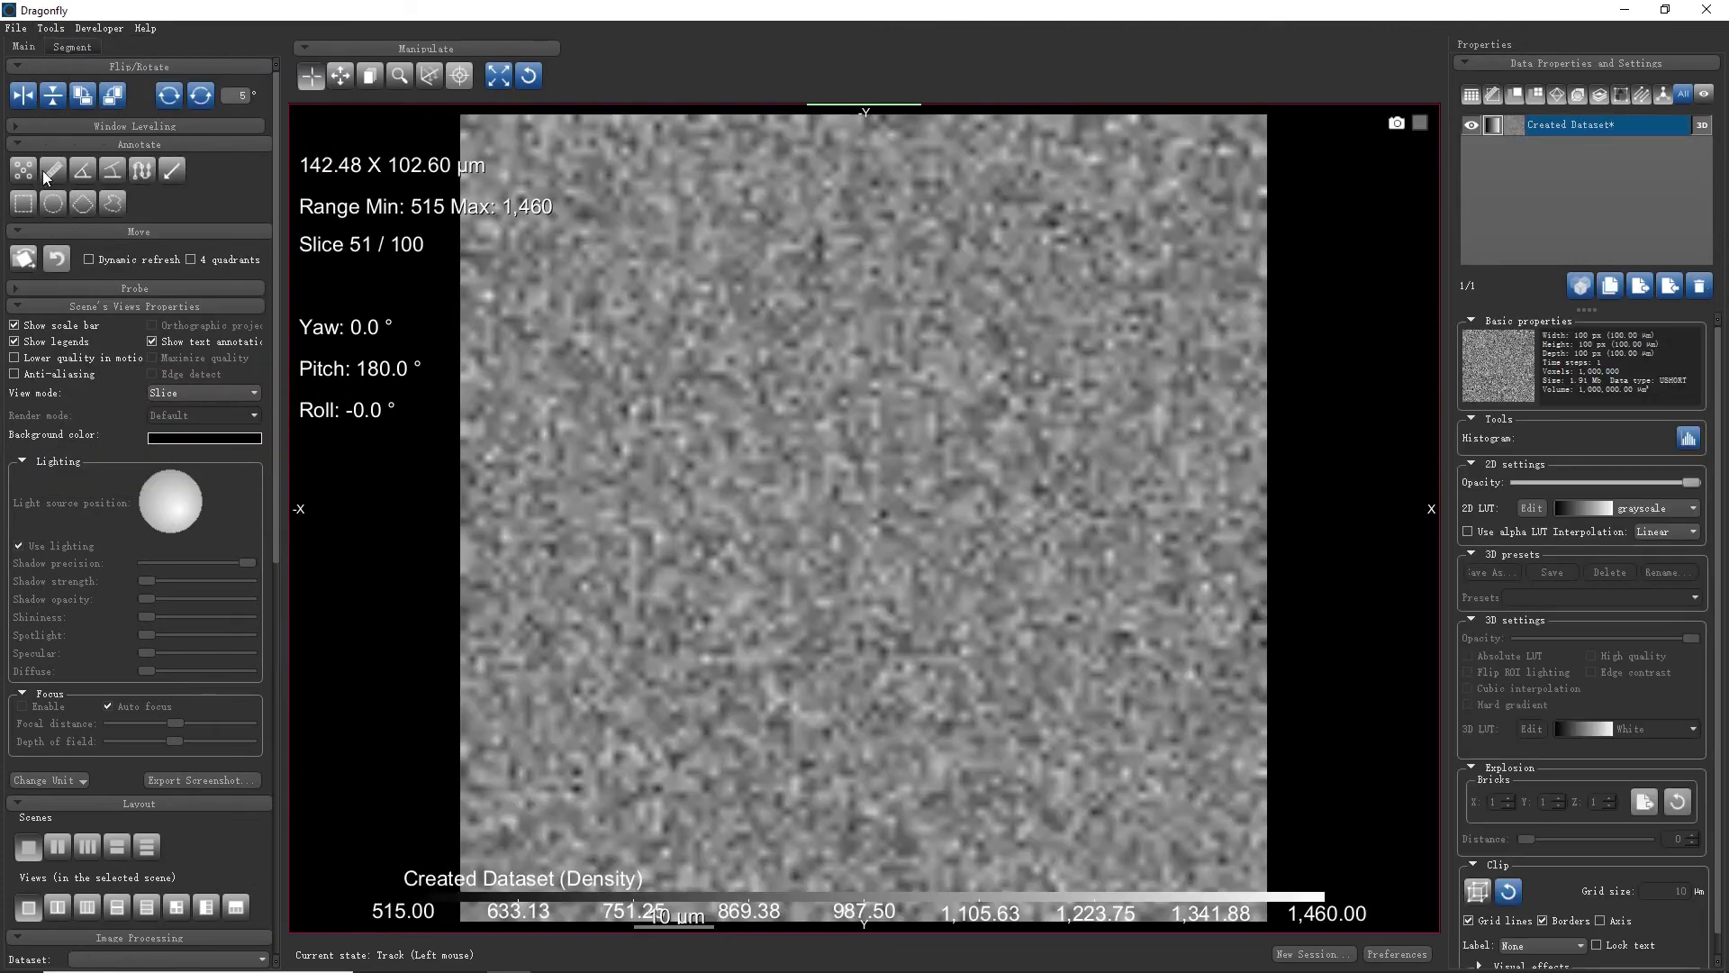
# Add a sphere shape to the scene from the Shapes panel
pyautogui.scroll(-5, 191, 857)
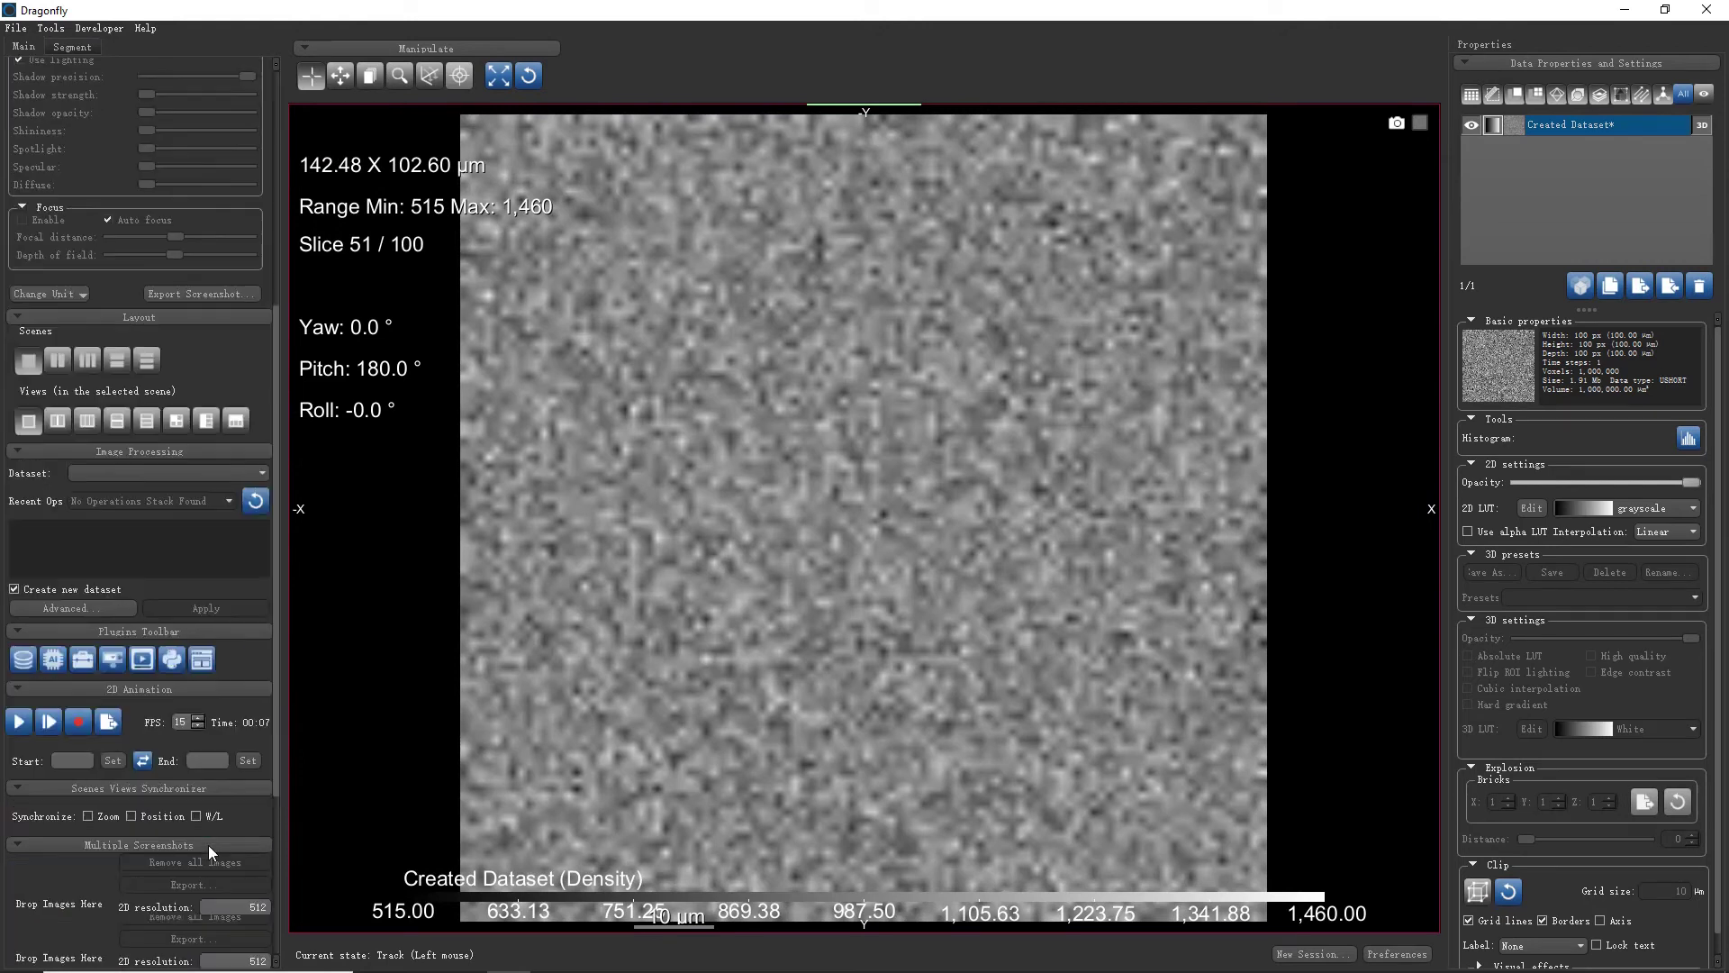
pyautogui.scroll(-1, 208, 846)
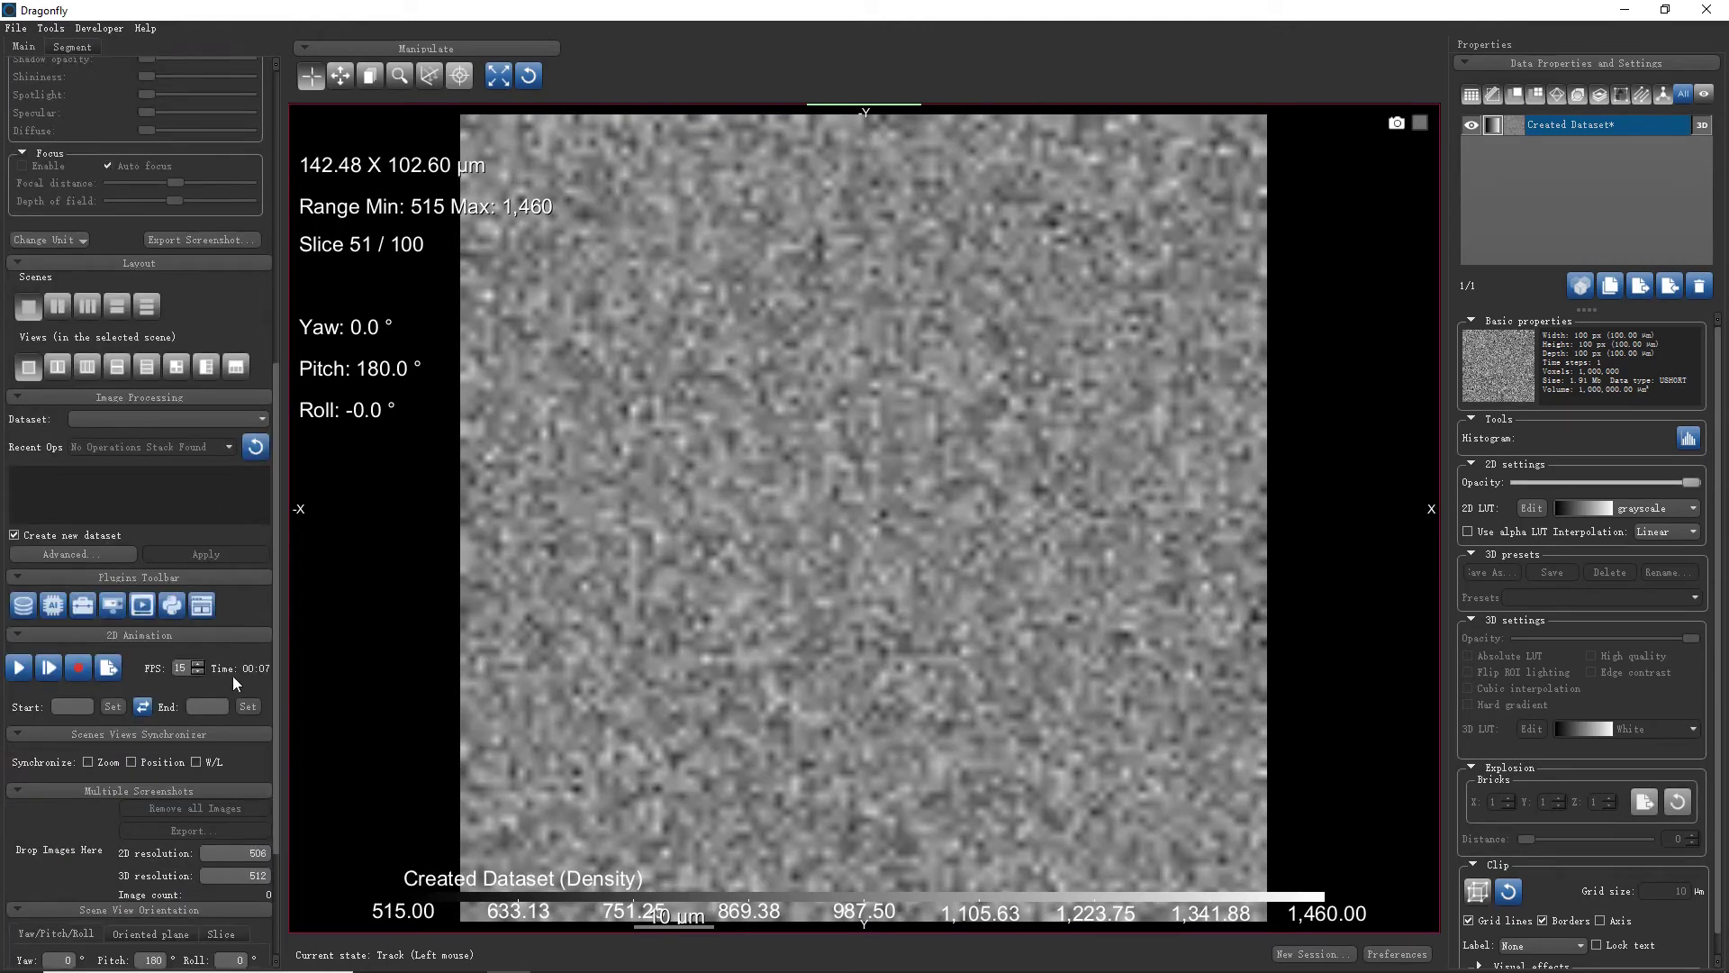
pyautogui.scroll(-2, 251, 733)
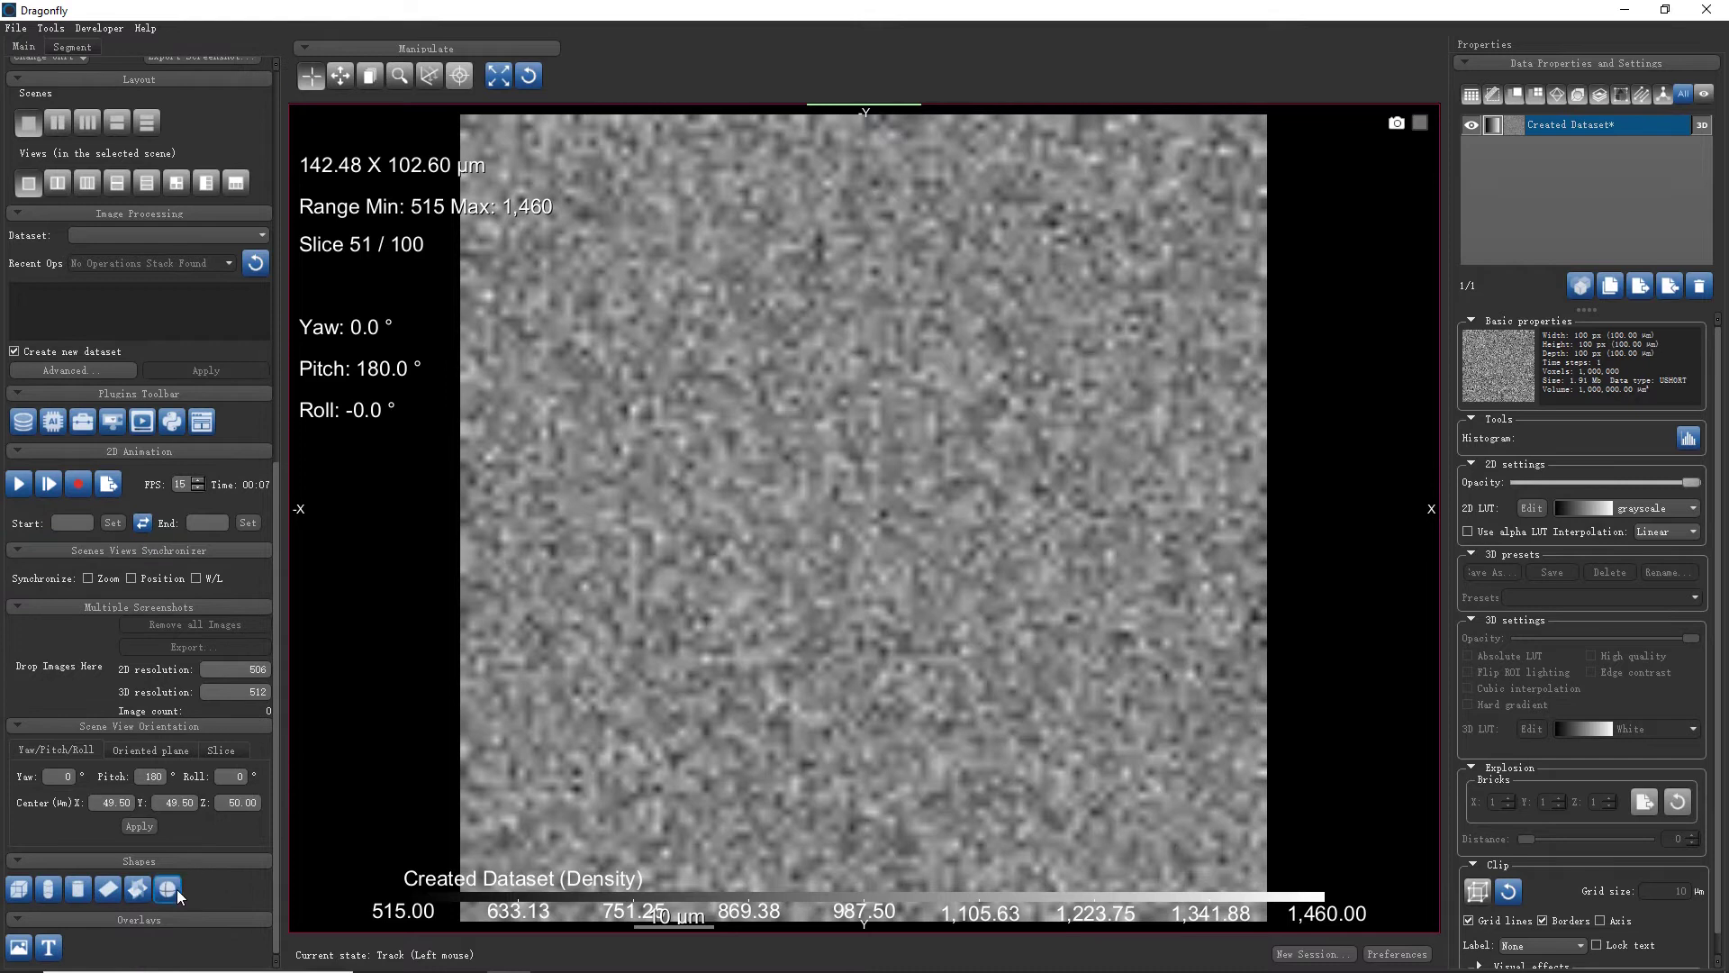
pyautogui.click(175, 890)
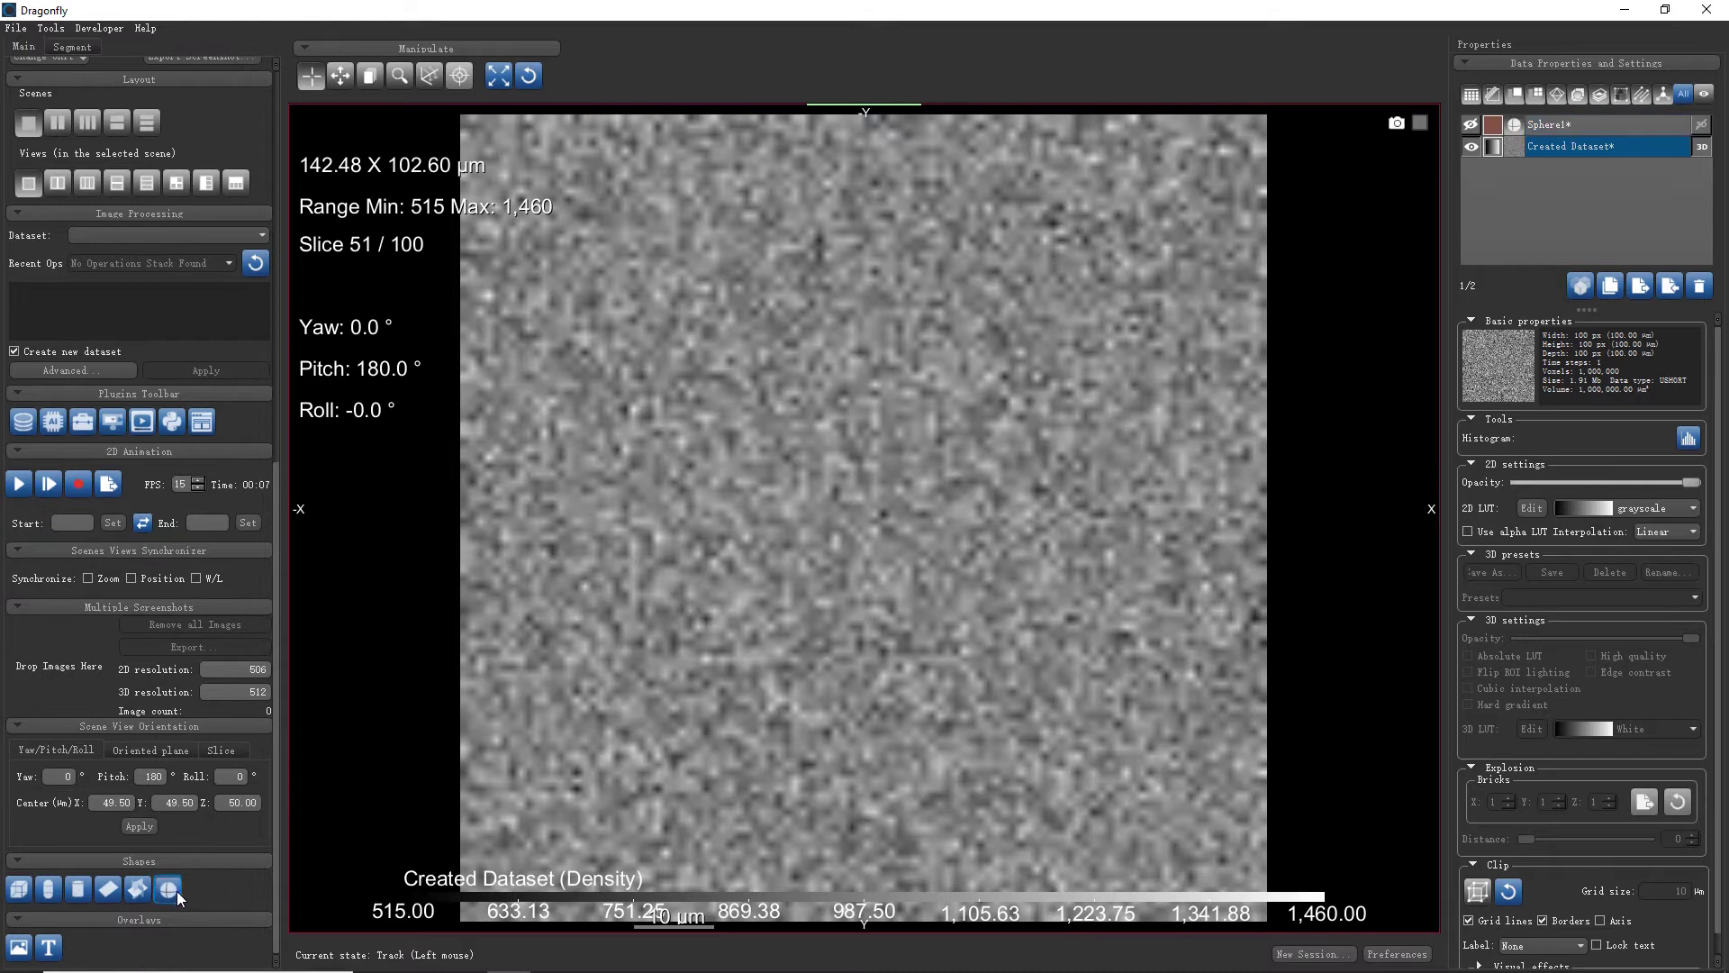
# Show Sphere1 in a 2x2 view layout, rotate the 3D cube, and open Sphere1's options
pyautogui.click(1472, 125)
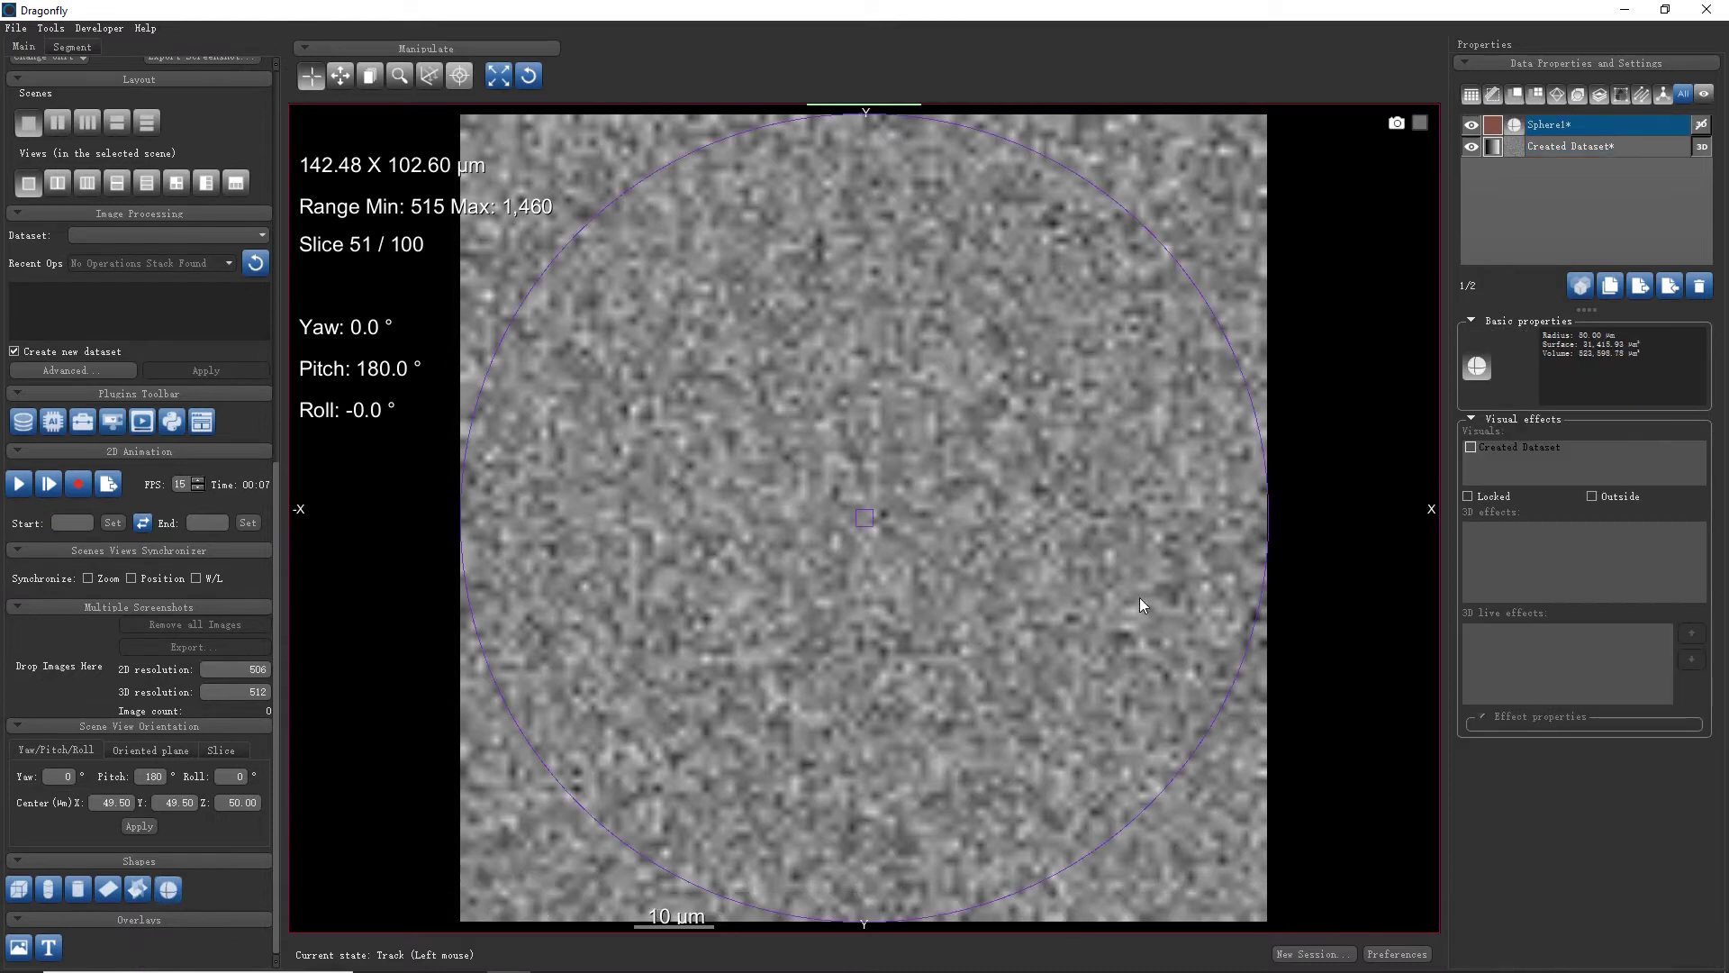
pyautogui.scroll(8, 274, 493)
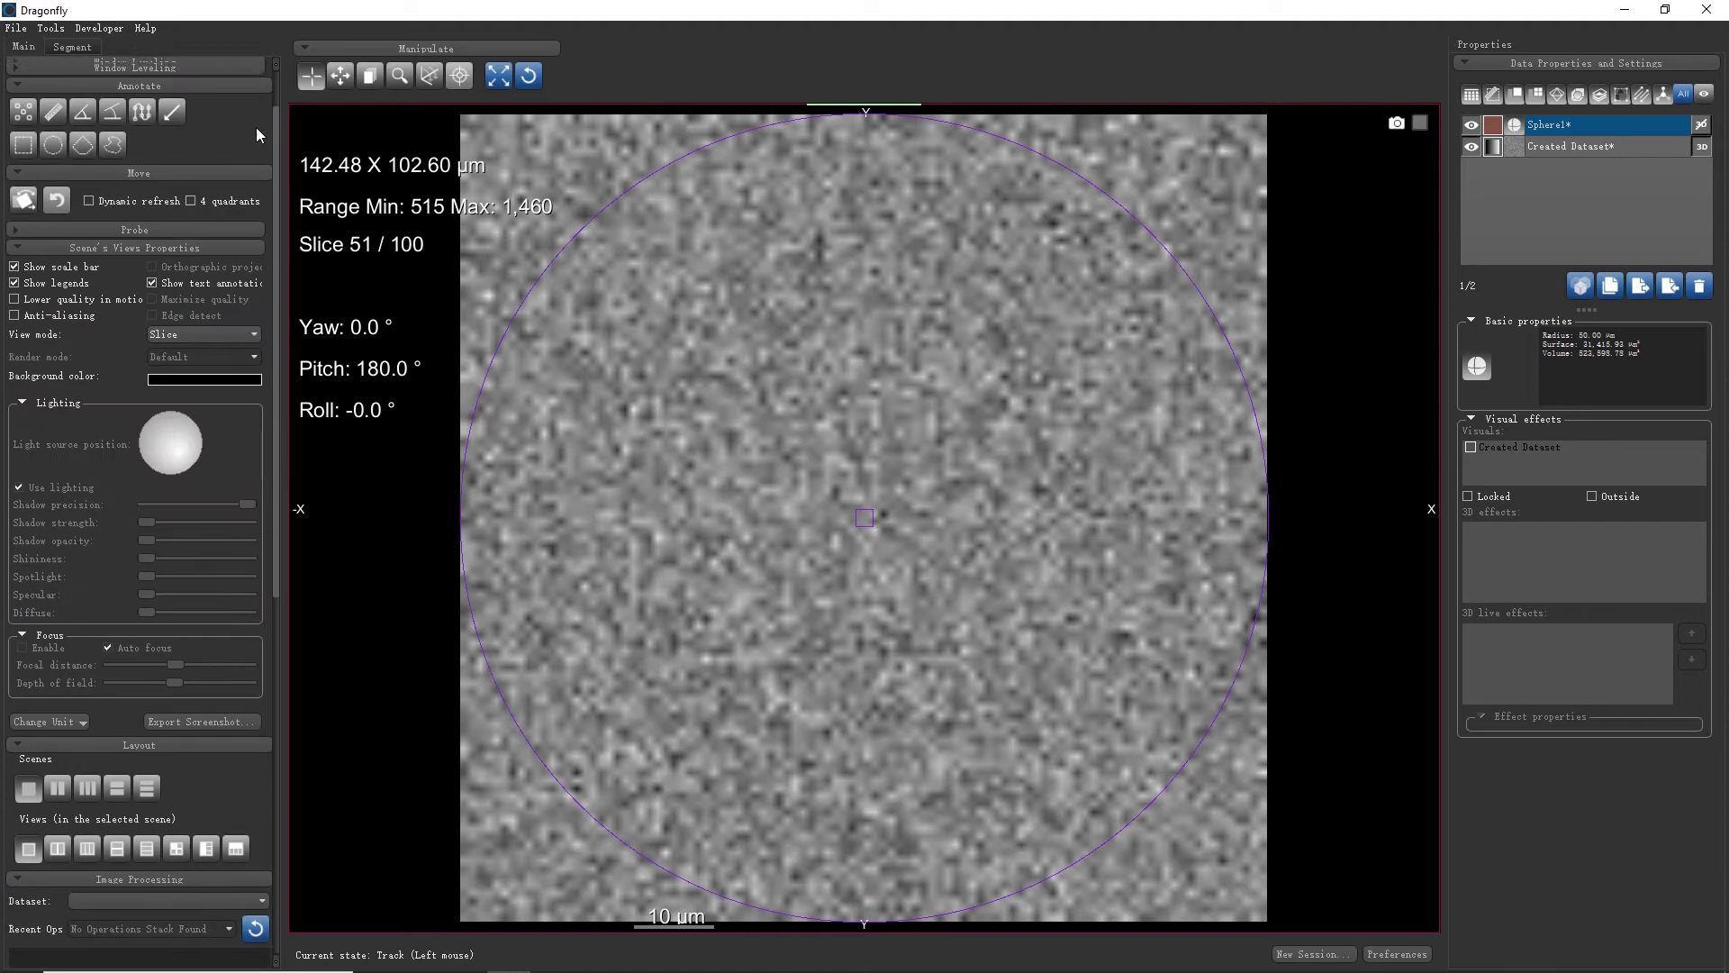
pyautogui.click(177, 907)
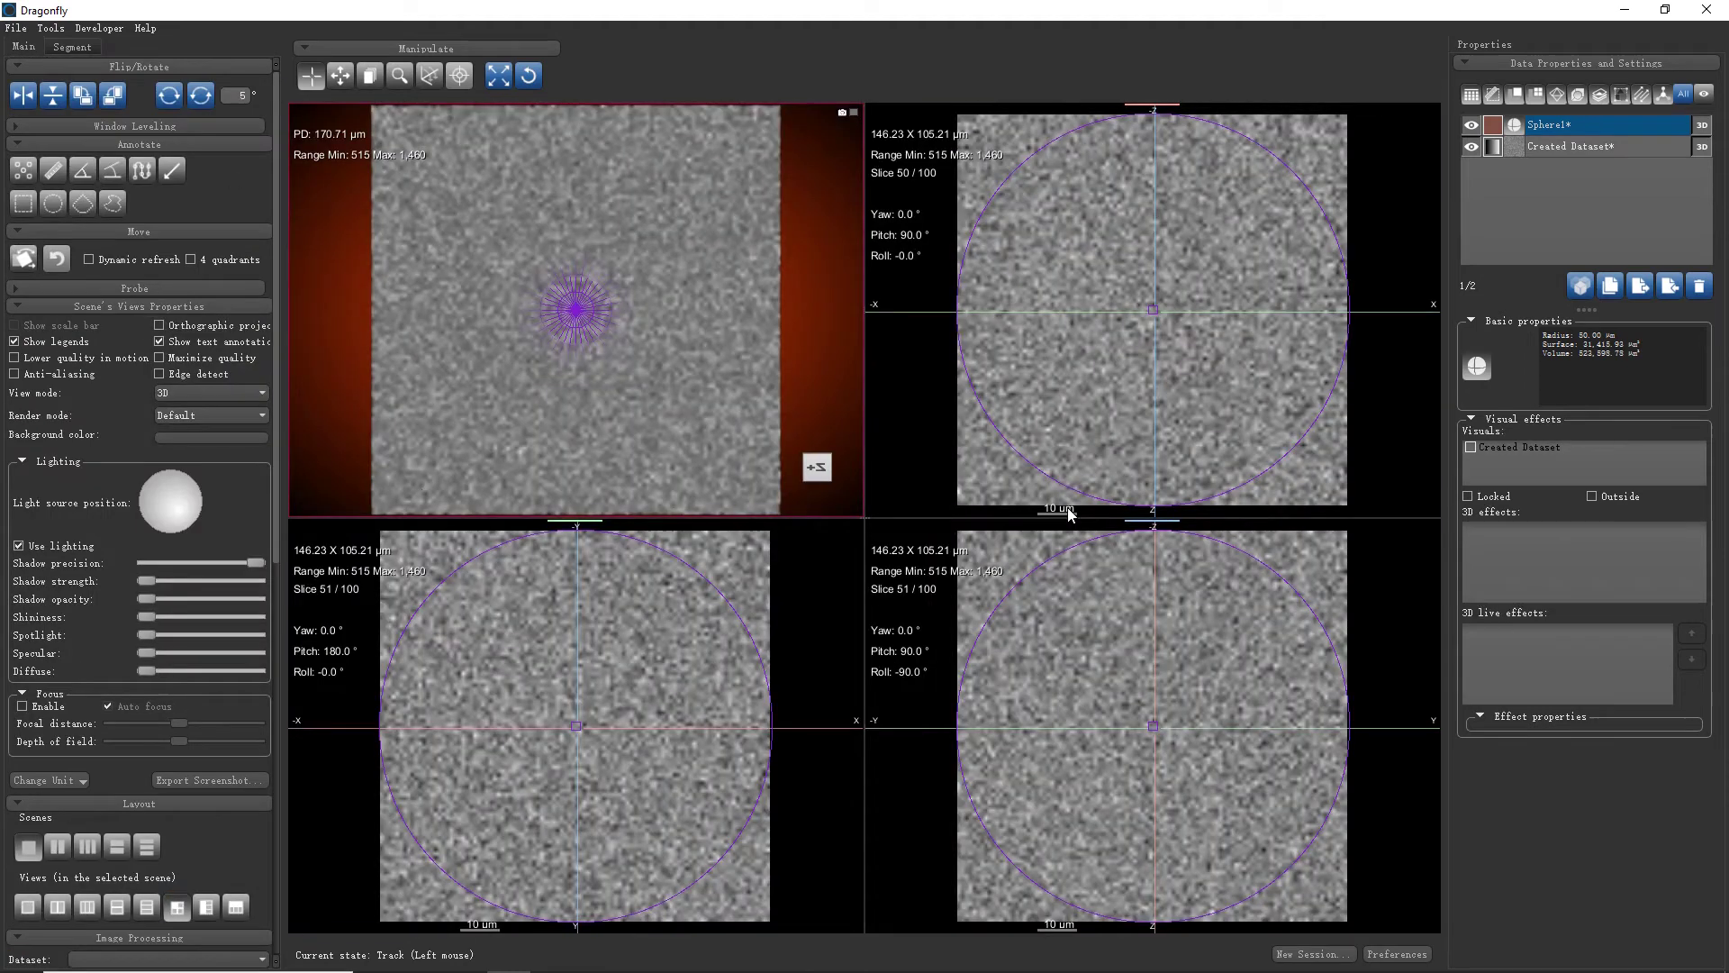
pyautogui.moveTo(834, 320); pyautogui.dragTo(602, 373)
pyautogui.rightClick(1581, 127)
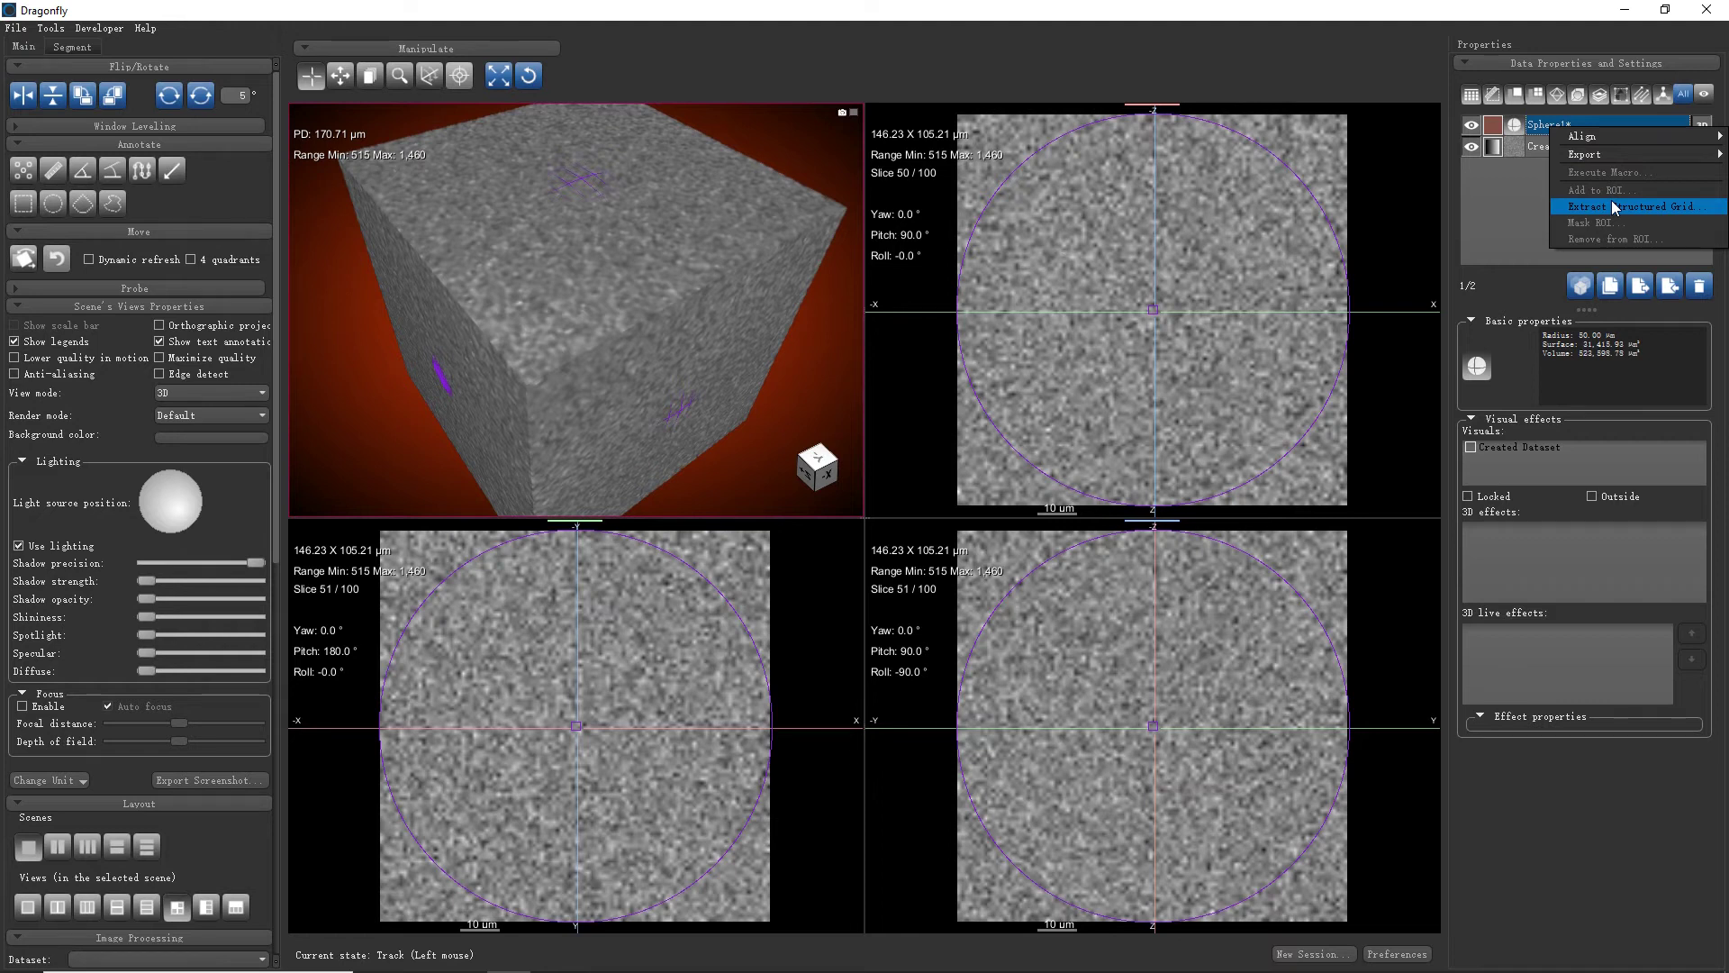
# Extract Created Dataset within Sphere1 as 'cropped-by-sphere', then hide Sphere1 and Created Dataset
pyautogui.click(1614, 208)
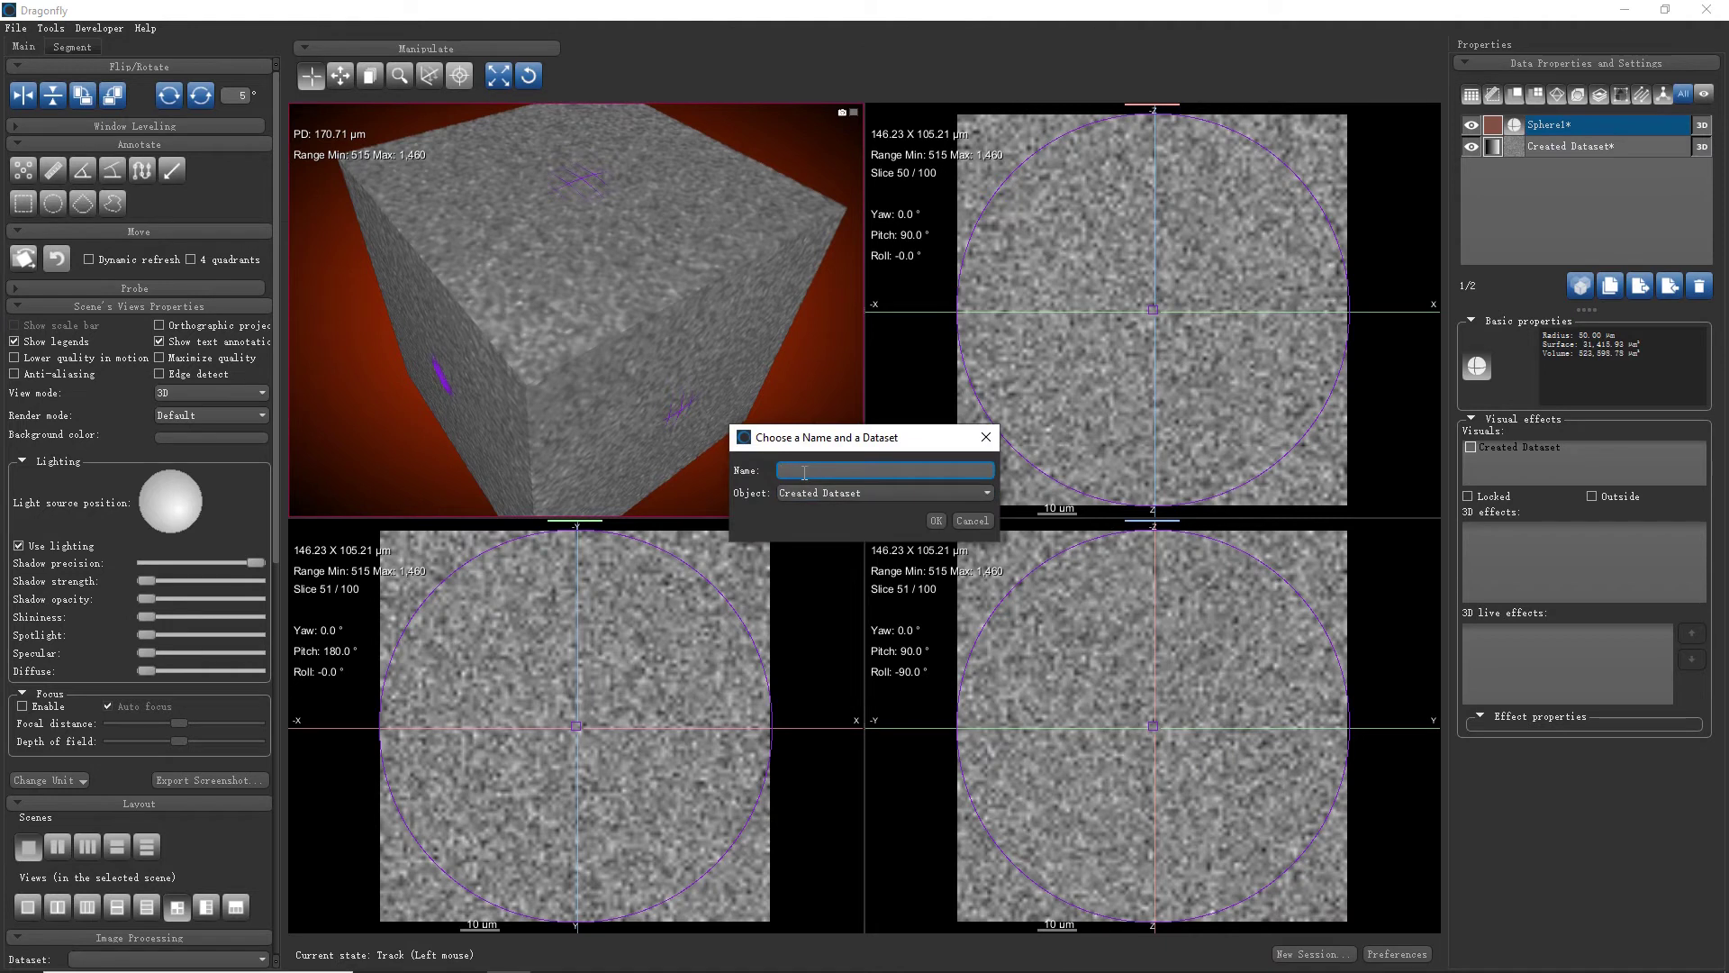
pyautogui.write('cropped-b')
pyautogui.write('y-=')
pyautogui.write('phere')
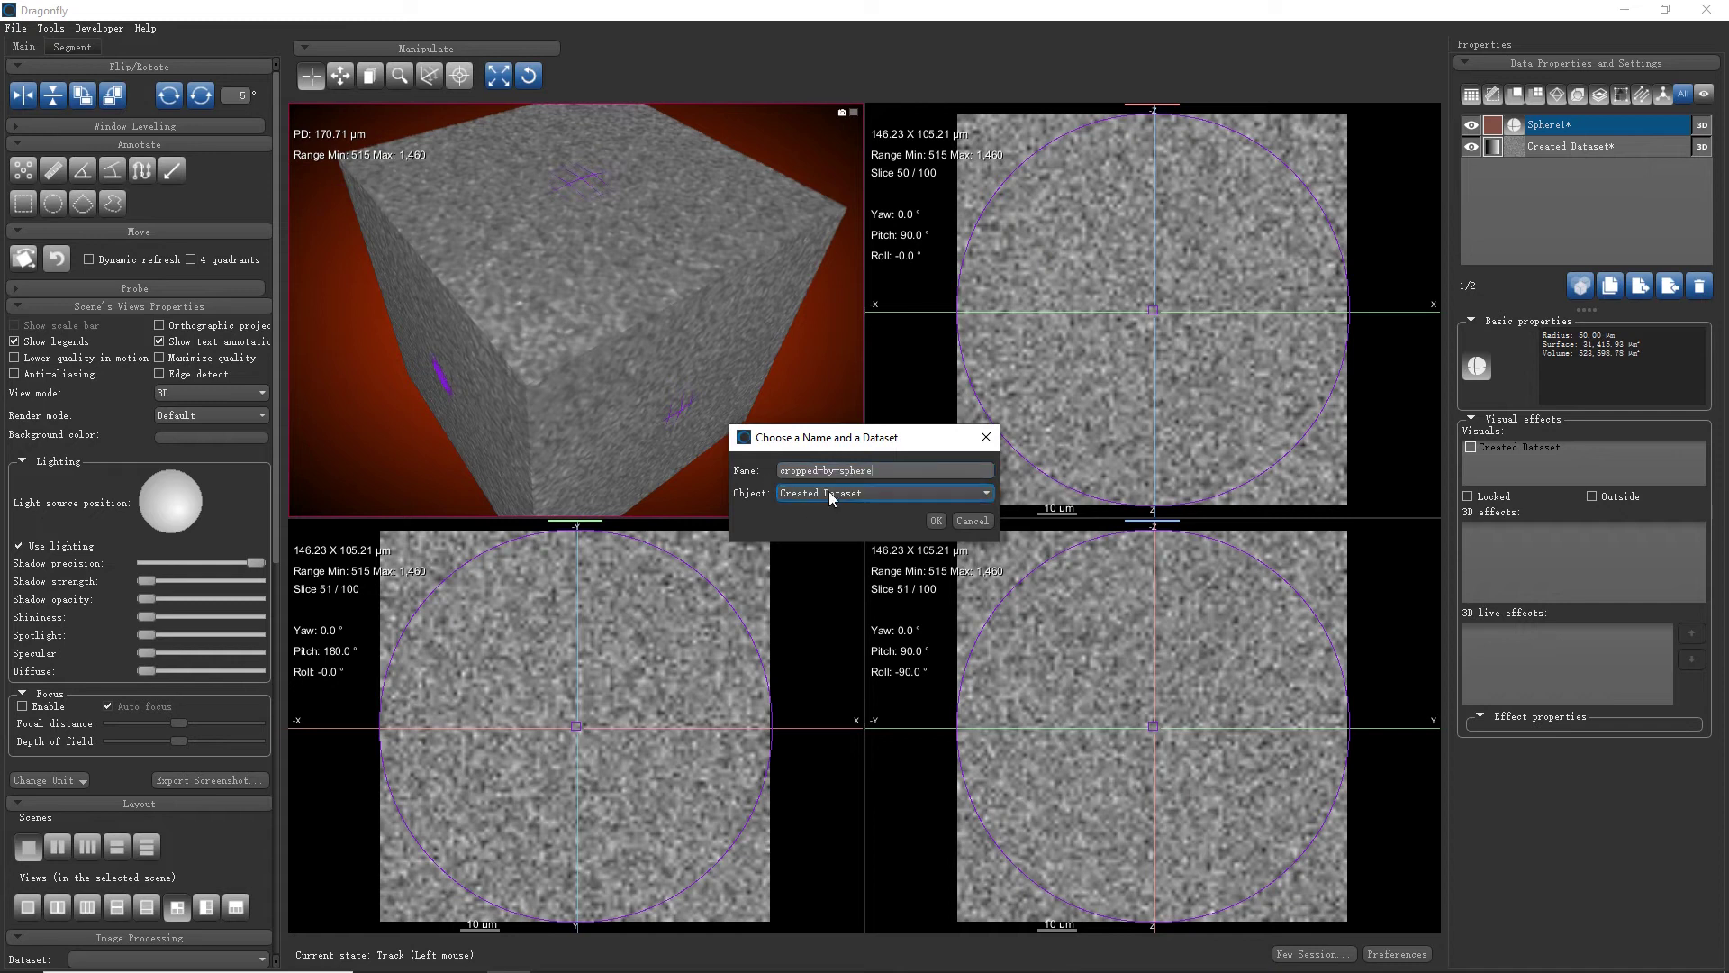
pyautogui.click(827, 493)
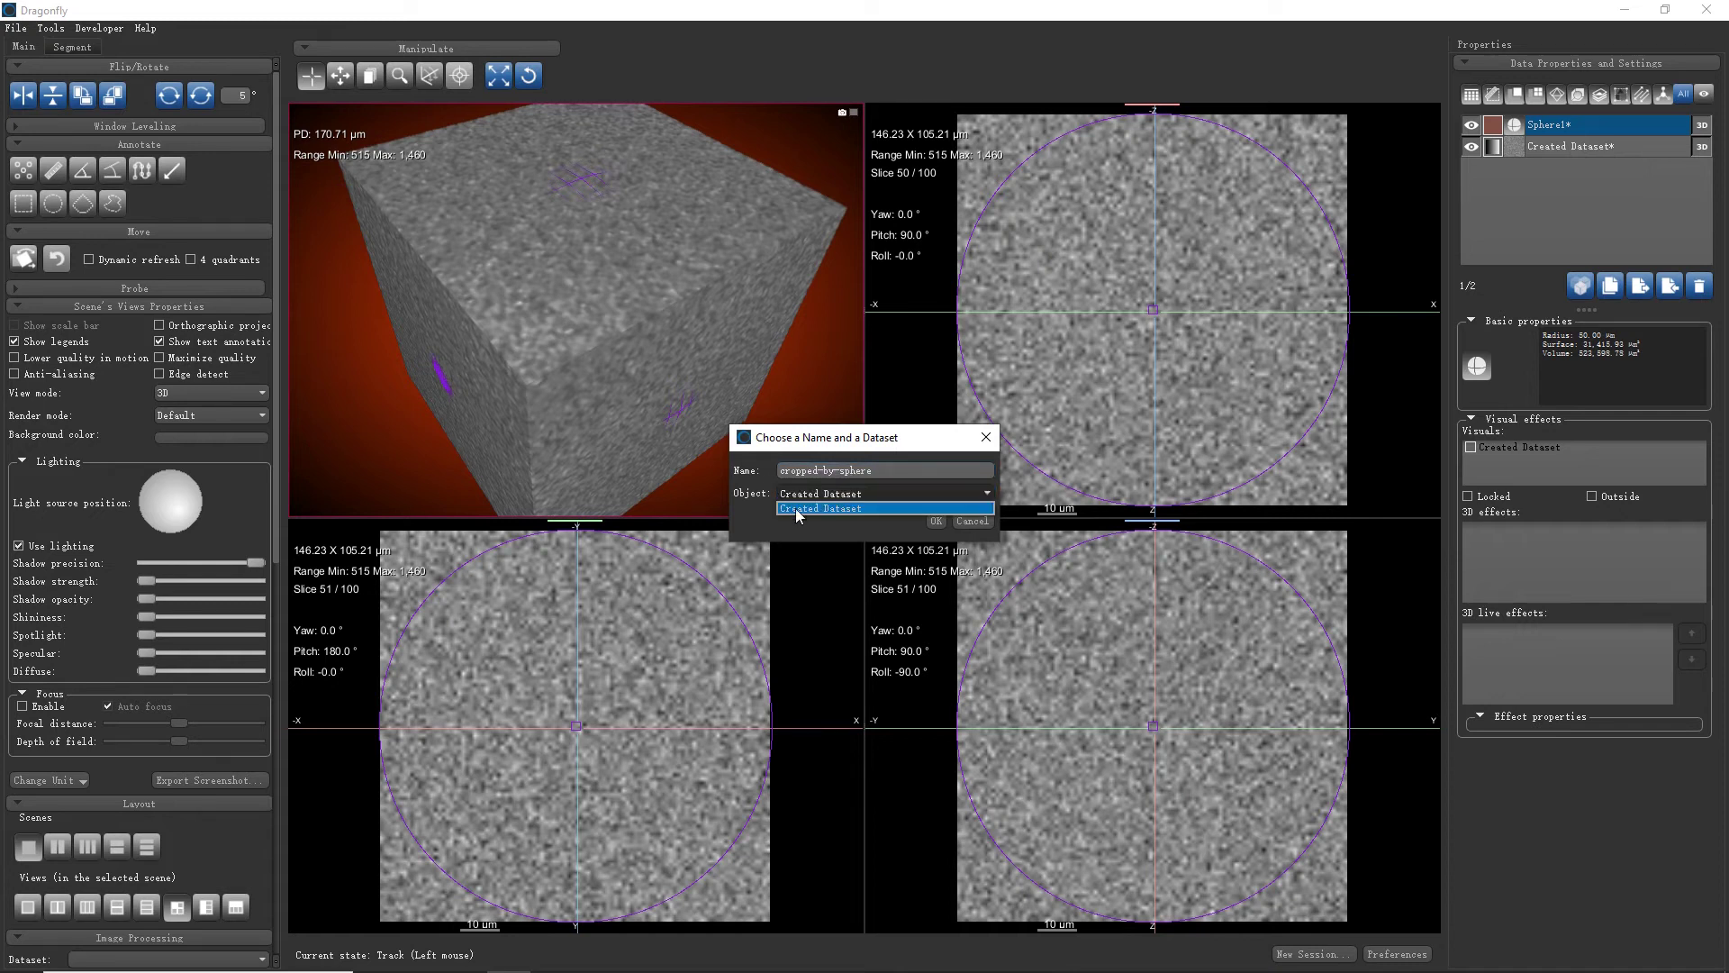
pyautogui.click(798, 509)
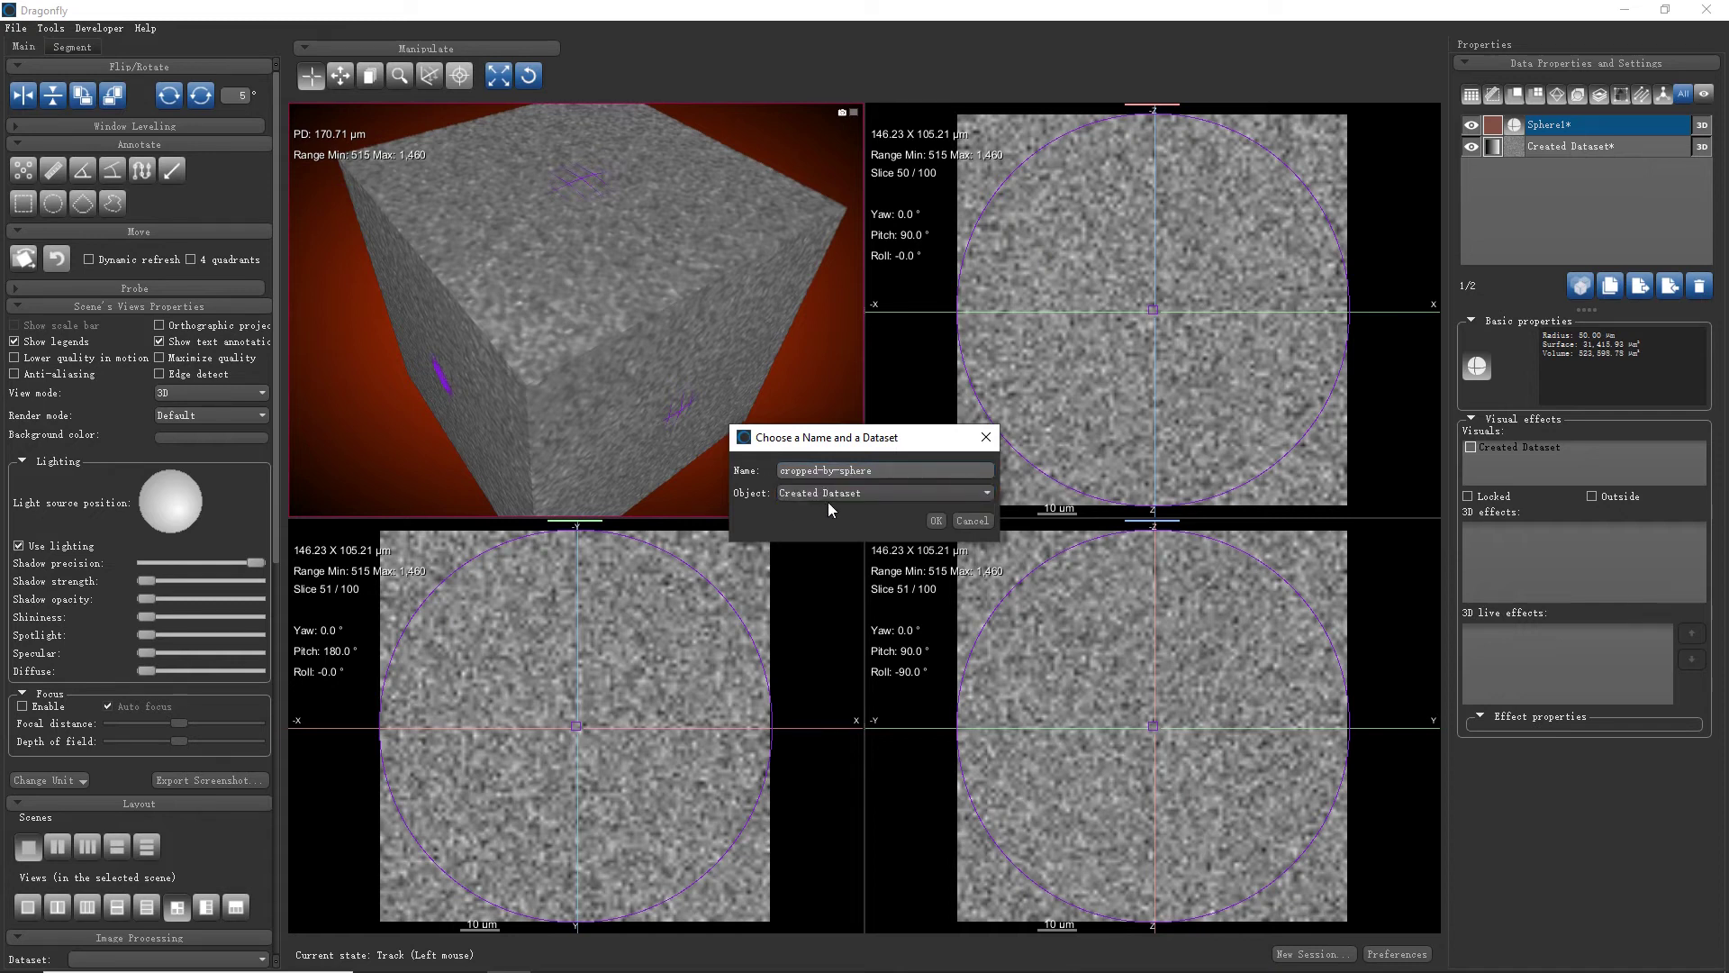
pyautogui.click(939, 522)
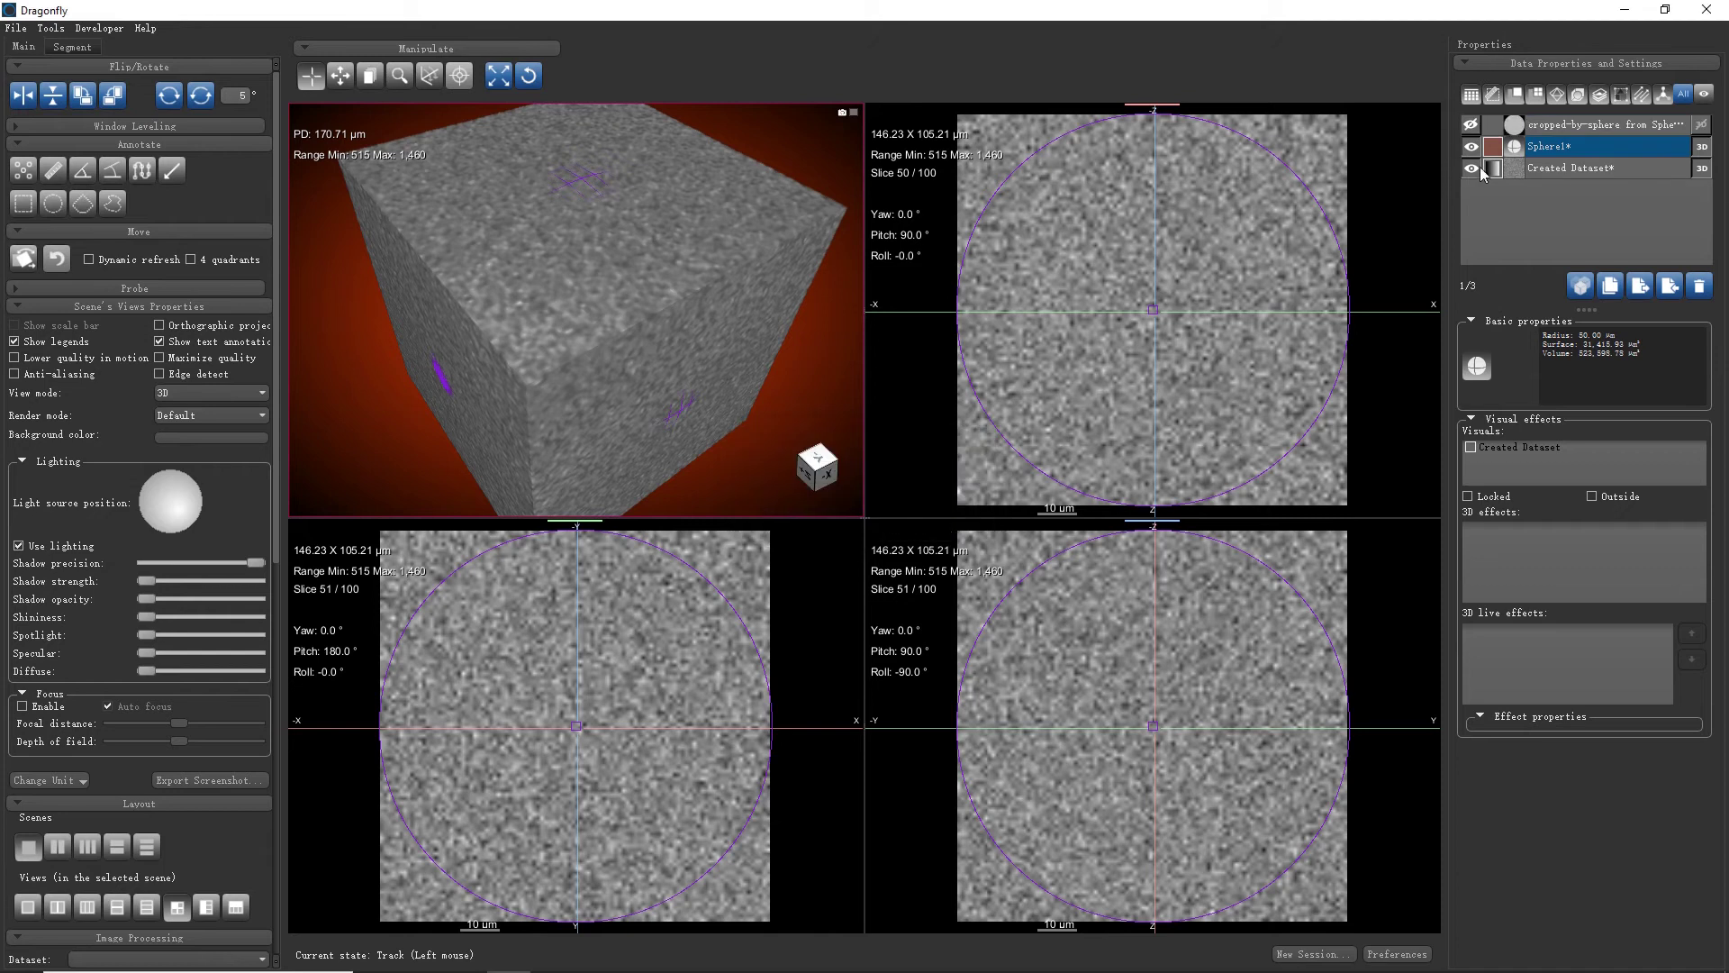
pyautogui.click(1471, 146)
pyautogui.click(1471, 168)
# Show only cropped-by-sphere and rotate and zoom the views to inspect the noisy ball
pyautogui.click(1471, 124)
pyautogui.click(1587, 126)
pyautogui.moveTo(559, 255); pyautogui.dragTo(717, 274)
pyautogui.moveTo(718, 274); pyautogui.dragTo(737, 422, button='right')
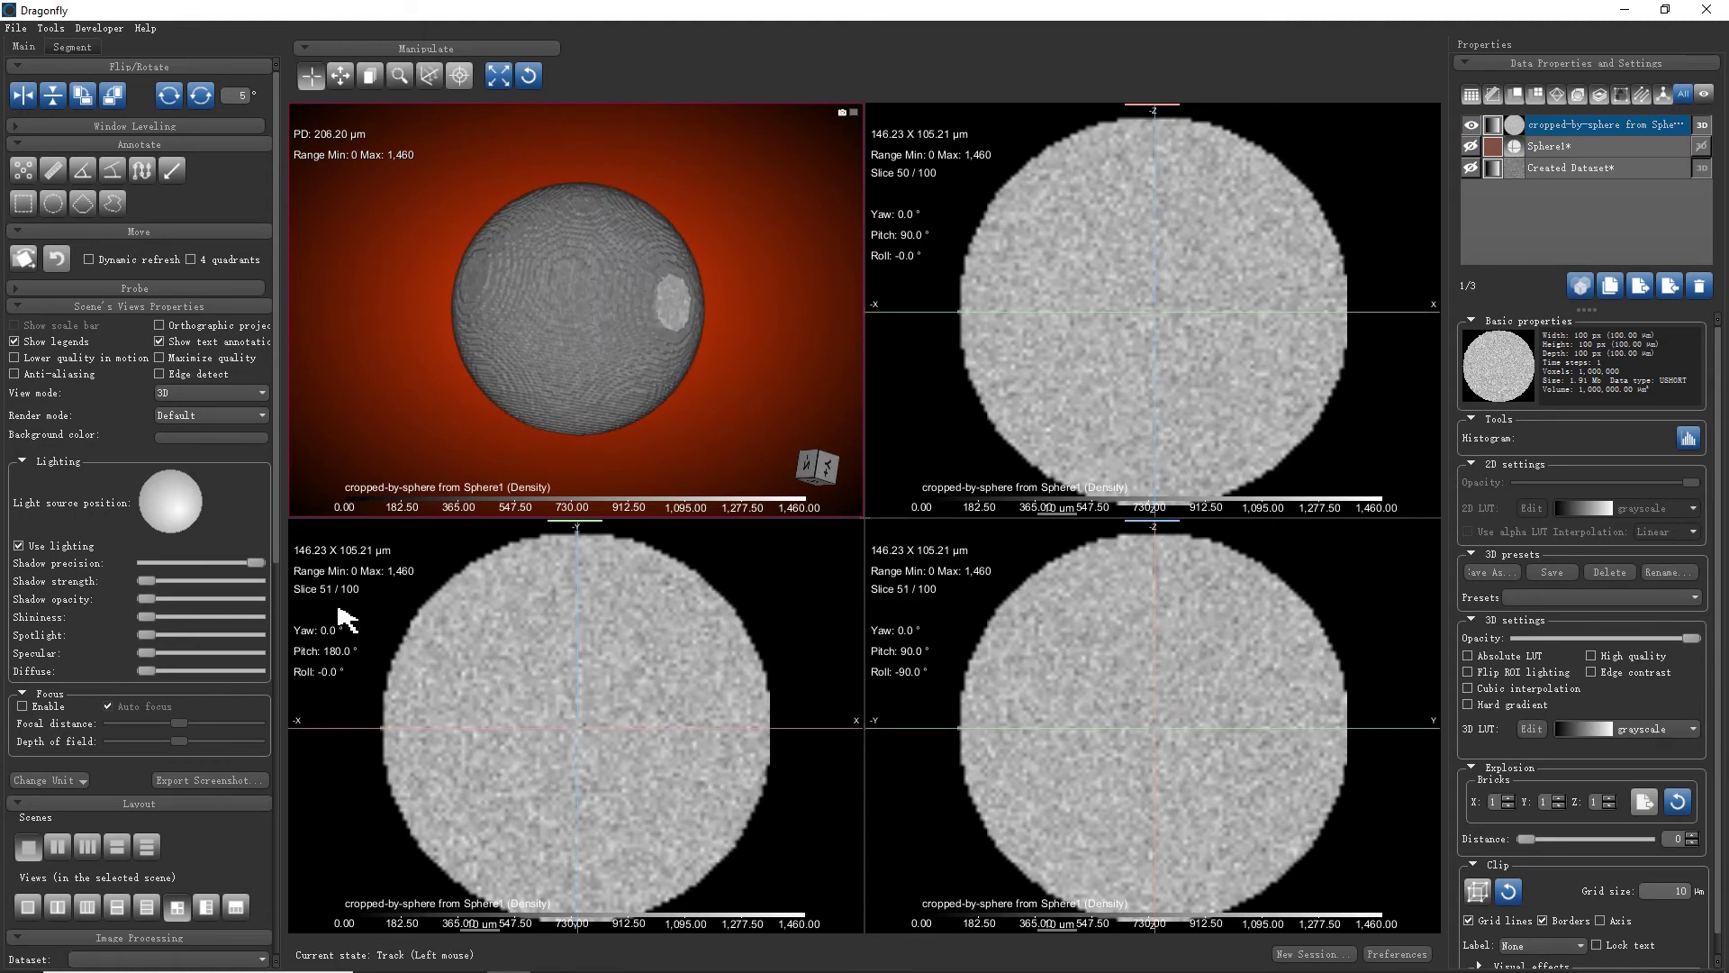
pyautogui.moveTo(279, 545); pyautogui.dragTo(300, 941)
pyautogui.click(1582, 144)
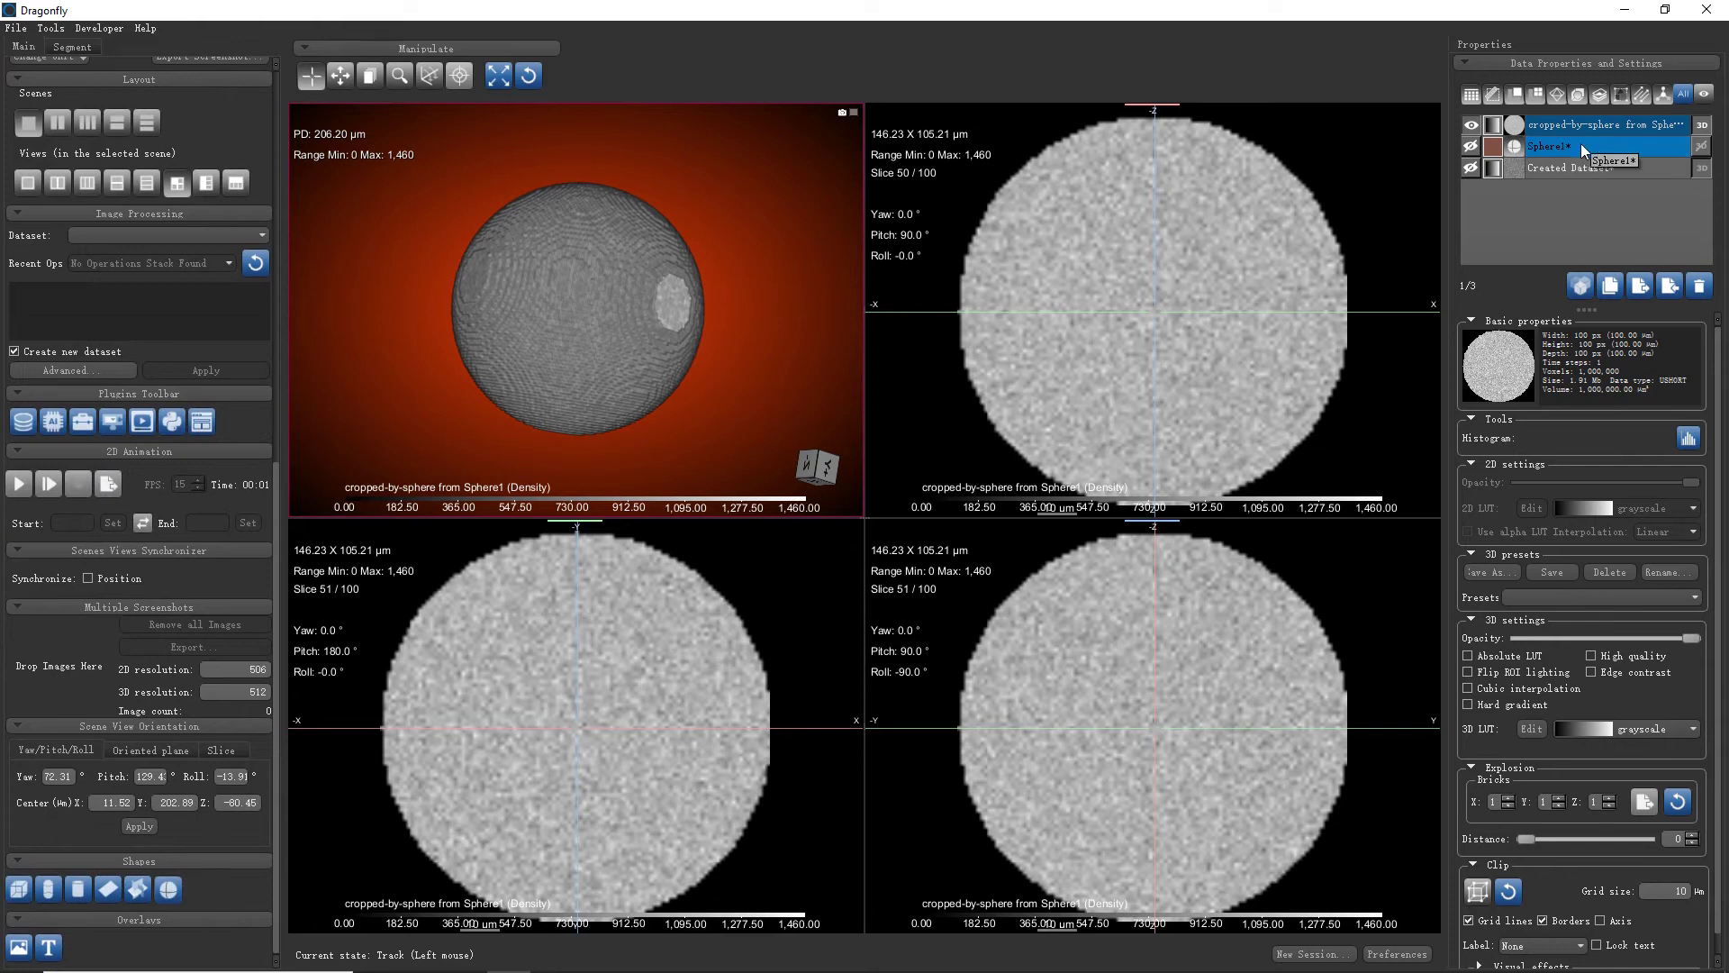
pyautogui.click(1597, 129)
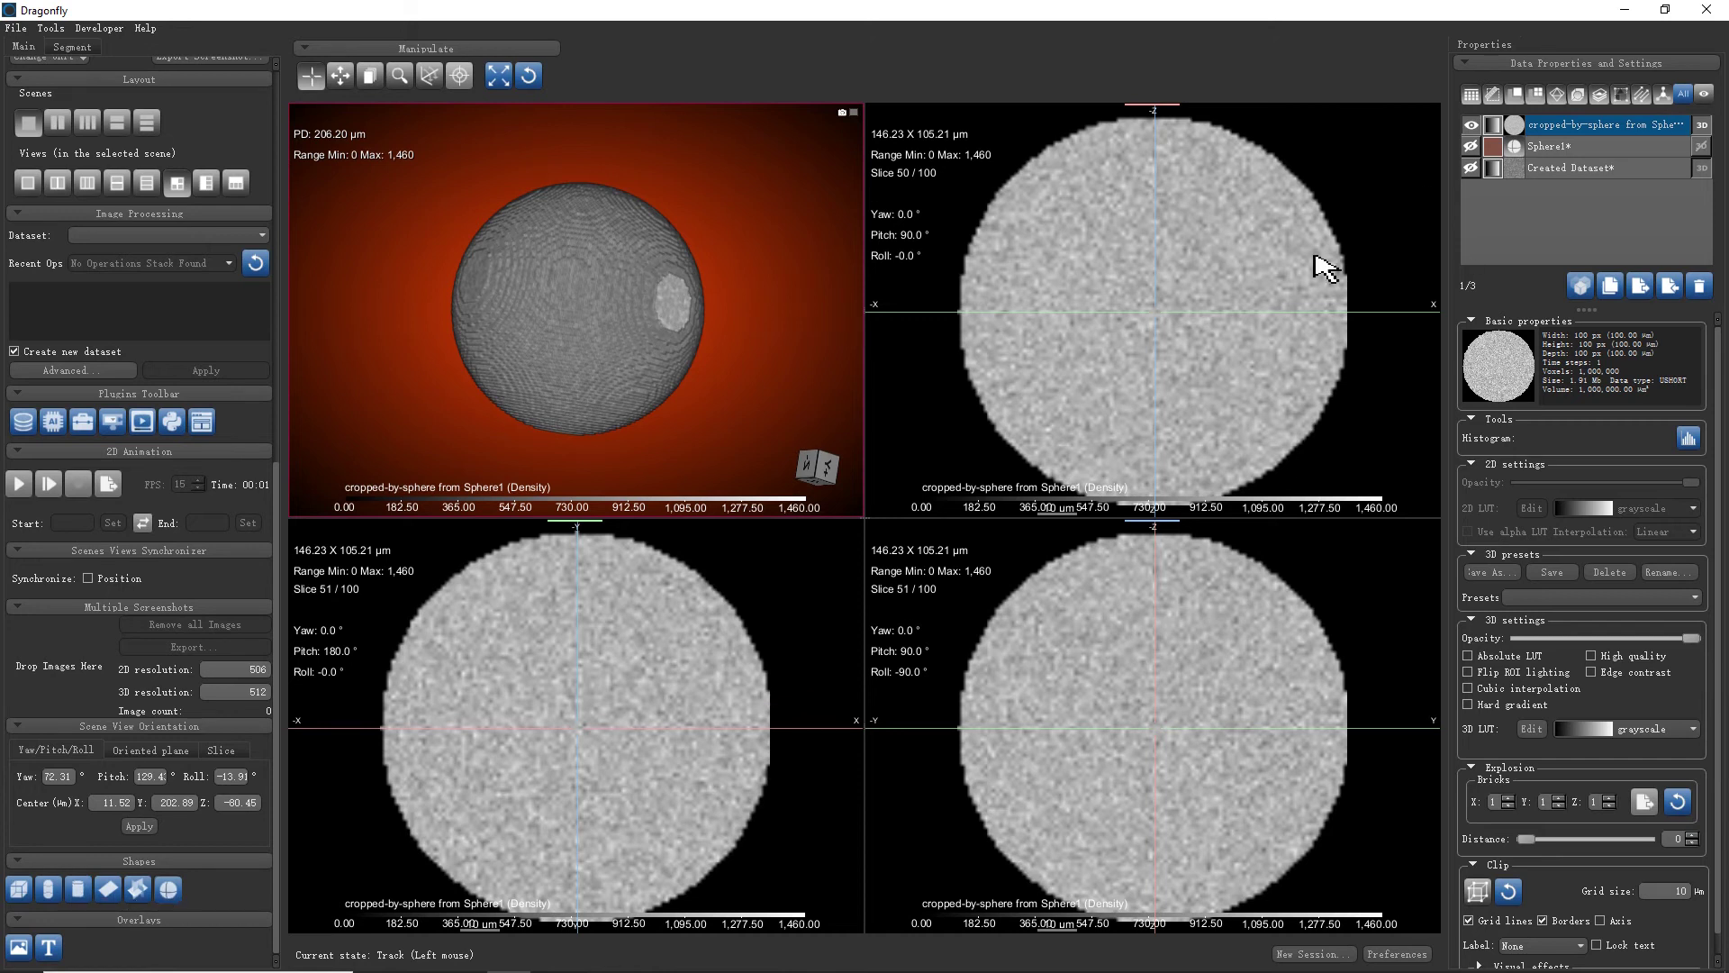
pyautogui.moveTo(1295, 412); pyautogui.dragTo(1320, 423, button='right')
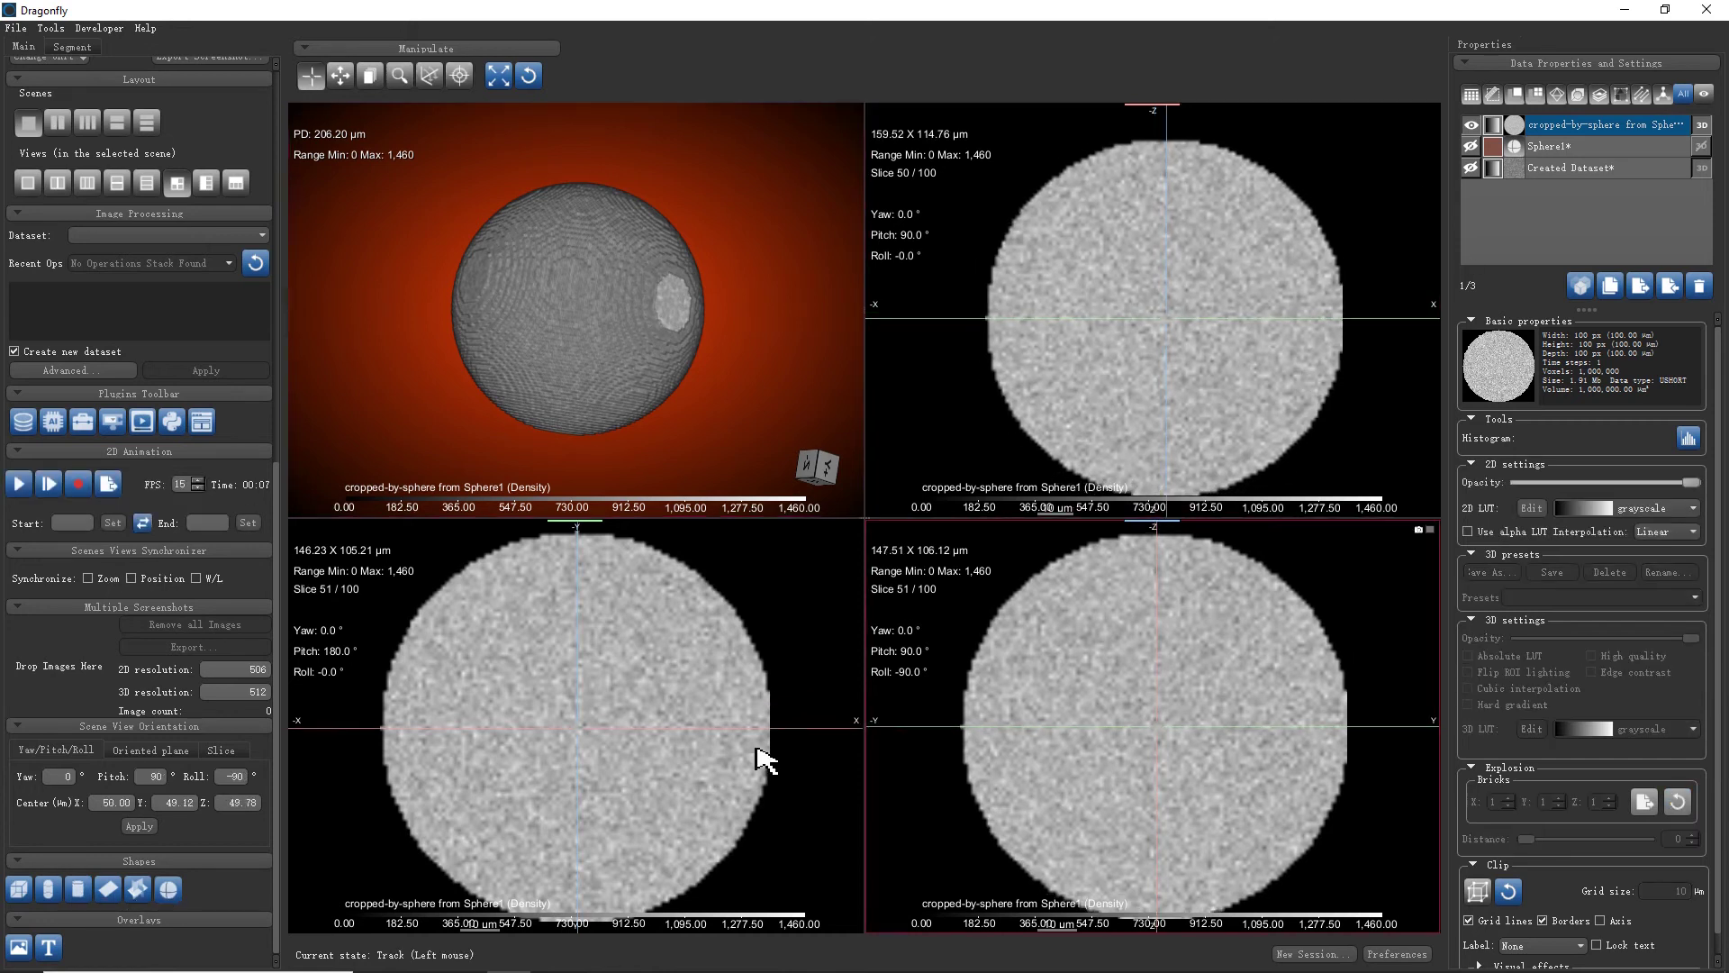